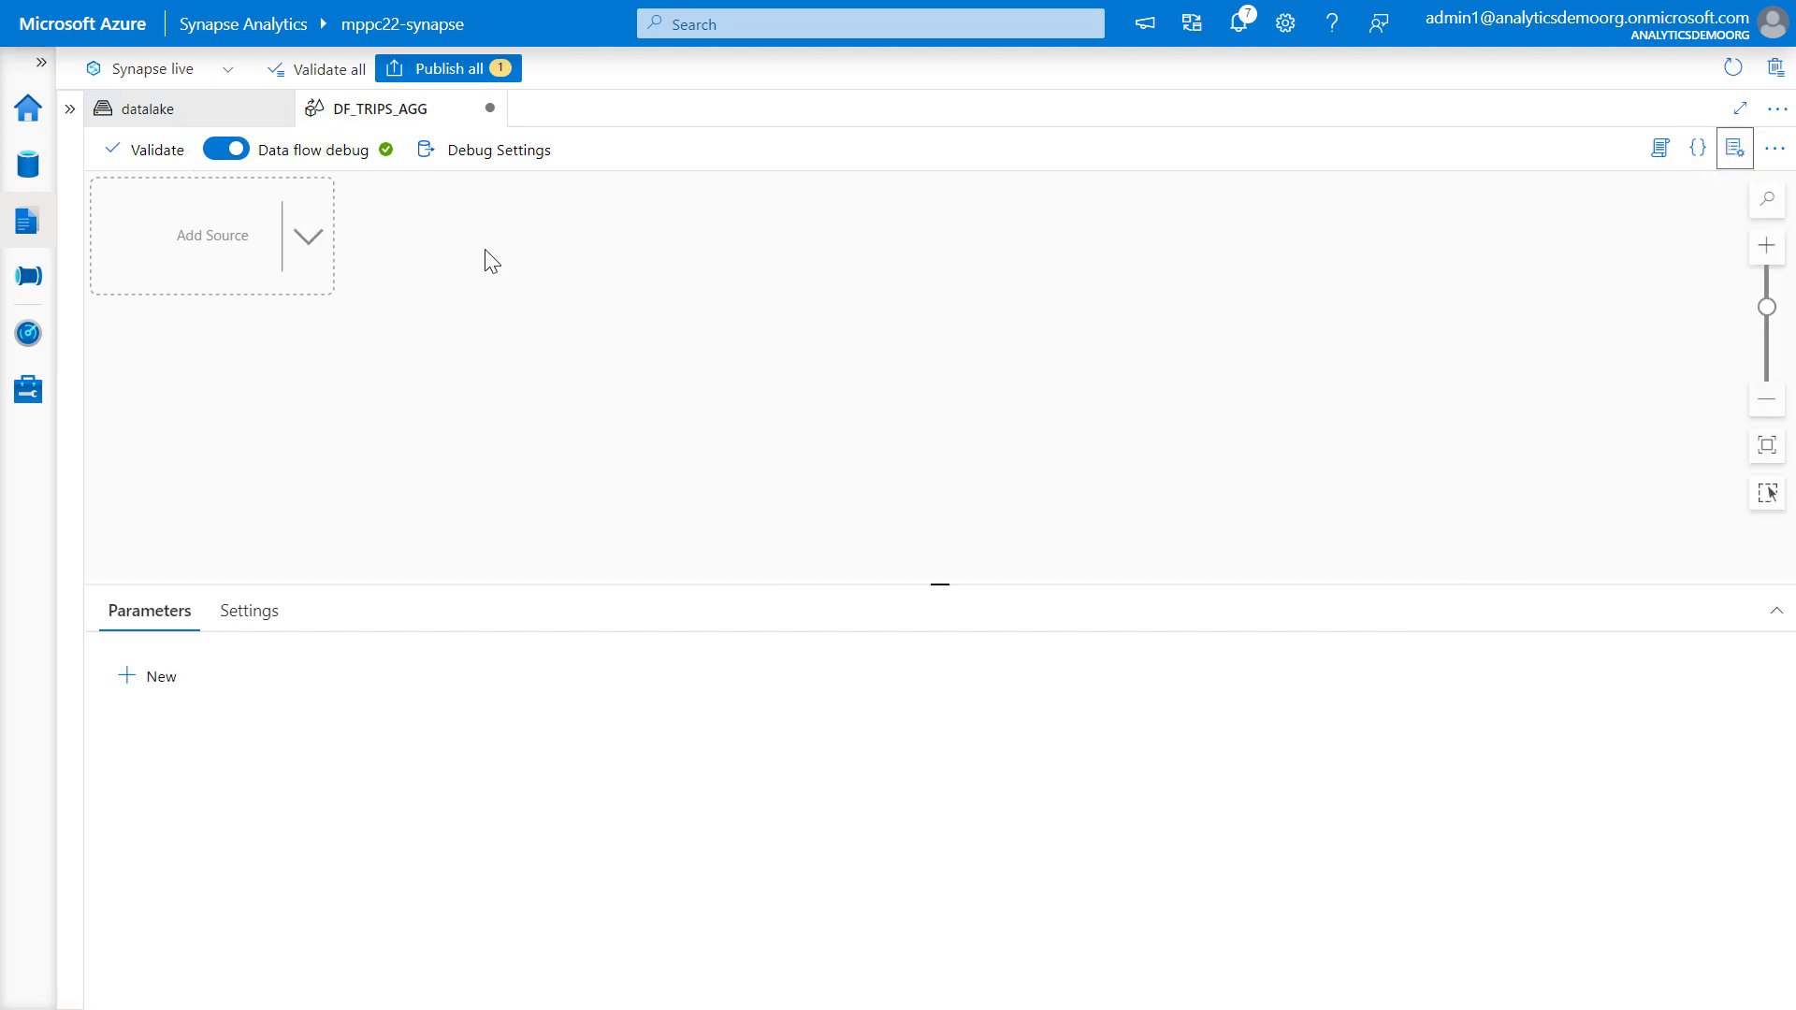
Add a source to the data flow and name its output stream Trips.
left_click(316, 242)
left_click(386, 259)
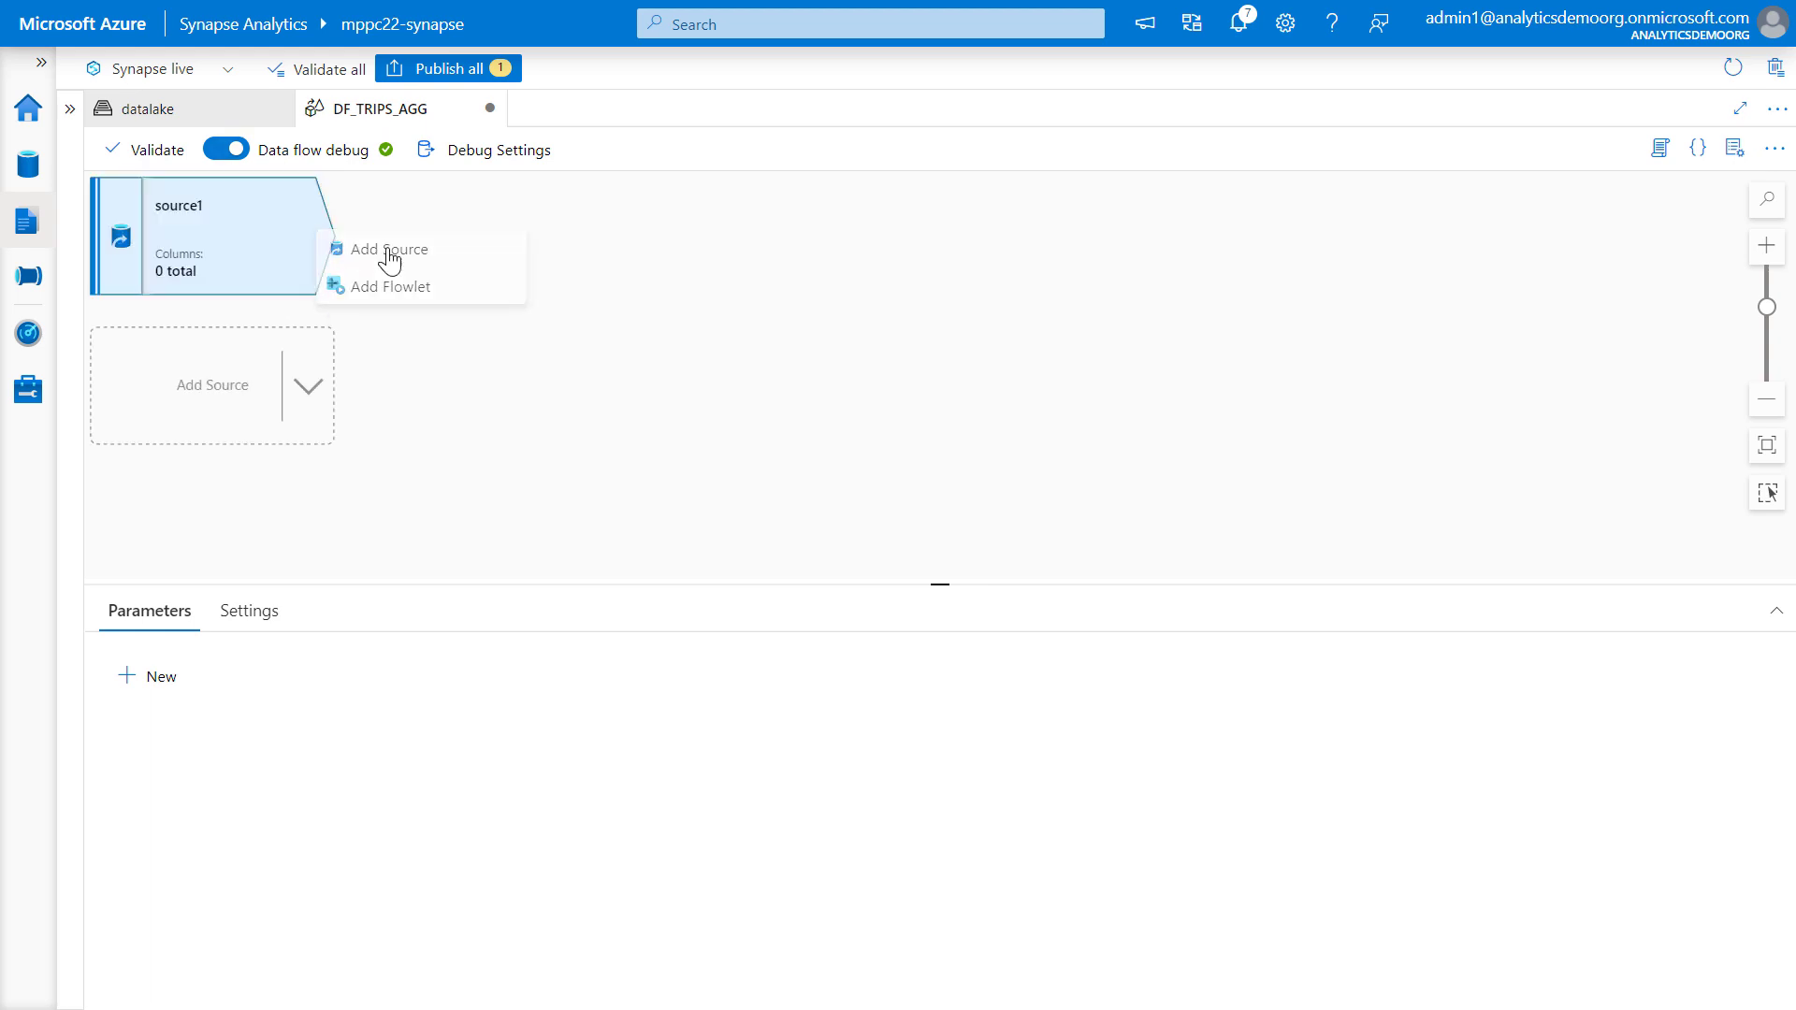
left_click_drag(485, 672, 337, 683)
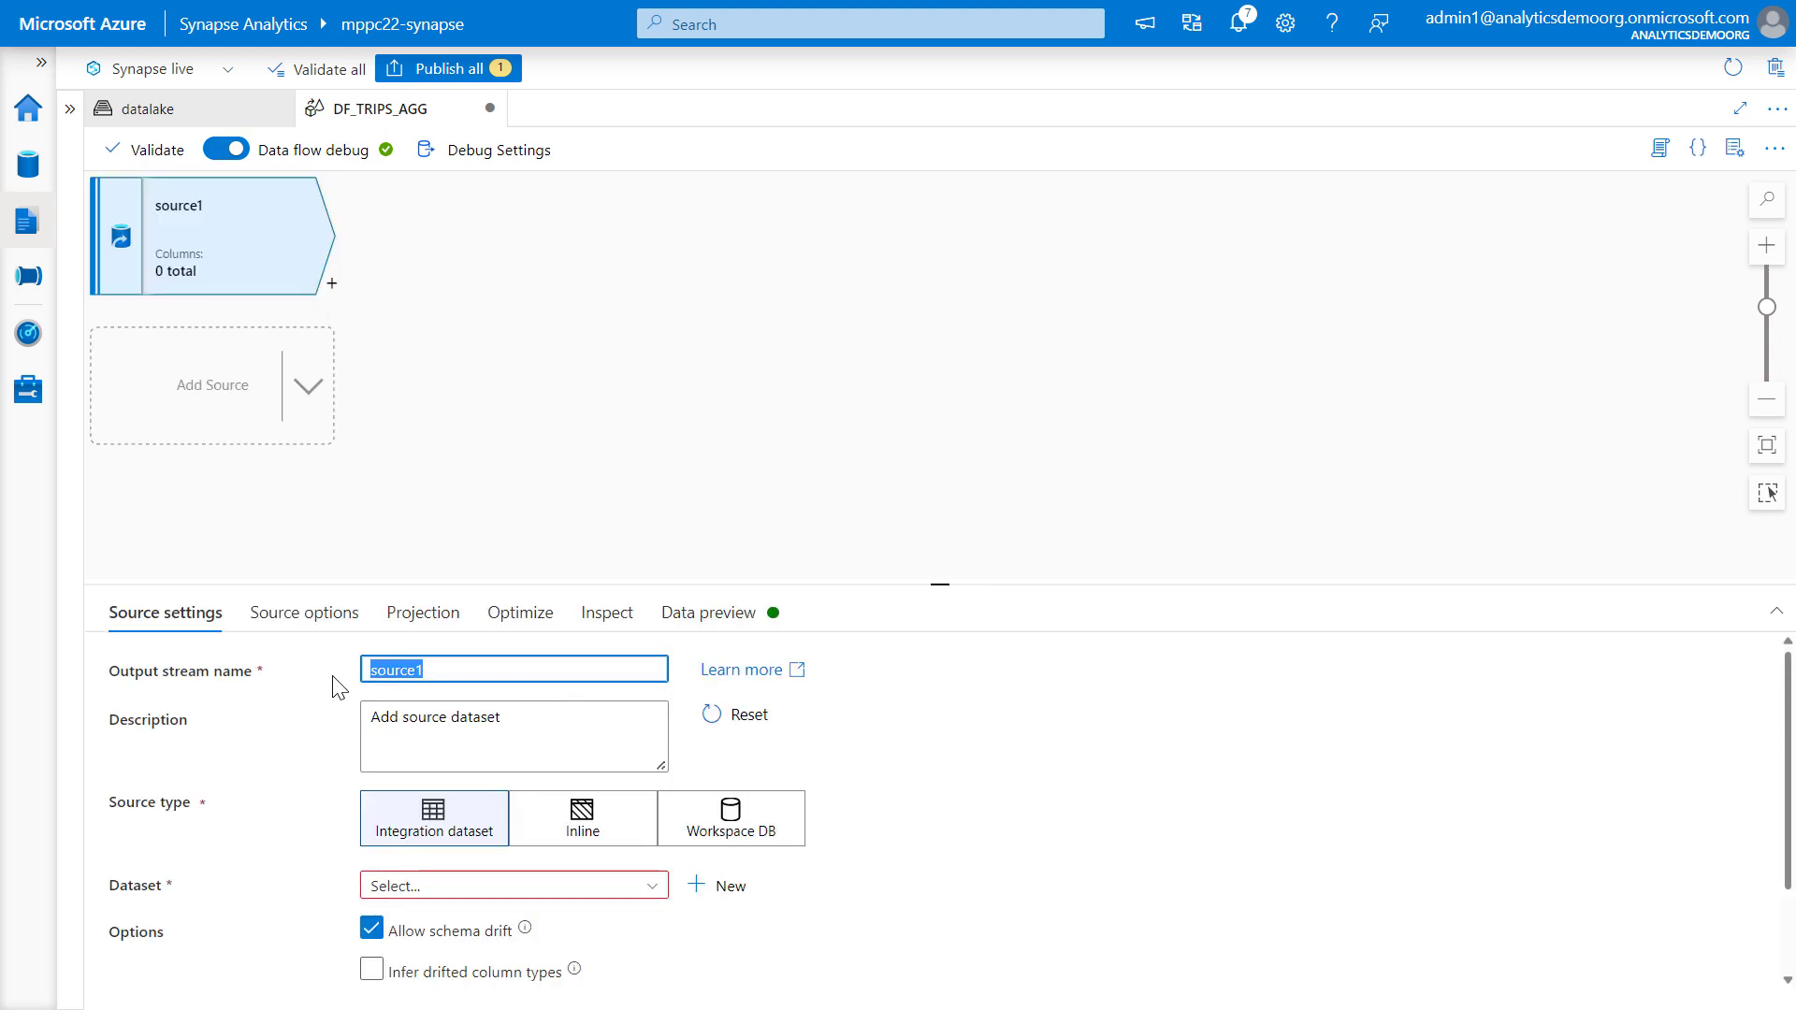
type("Trips")
Start a new integration dataset for the Trips source on Azure Data Lake Storage Gen2 in Parquet format.
left_click(717, 886)
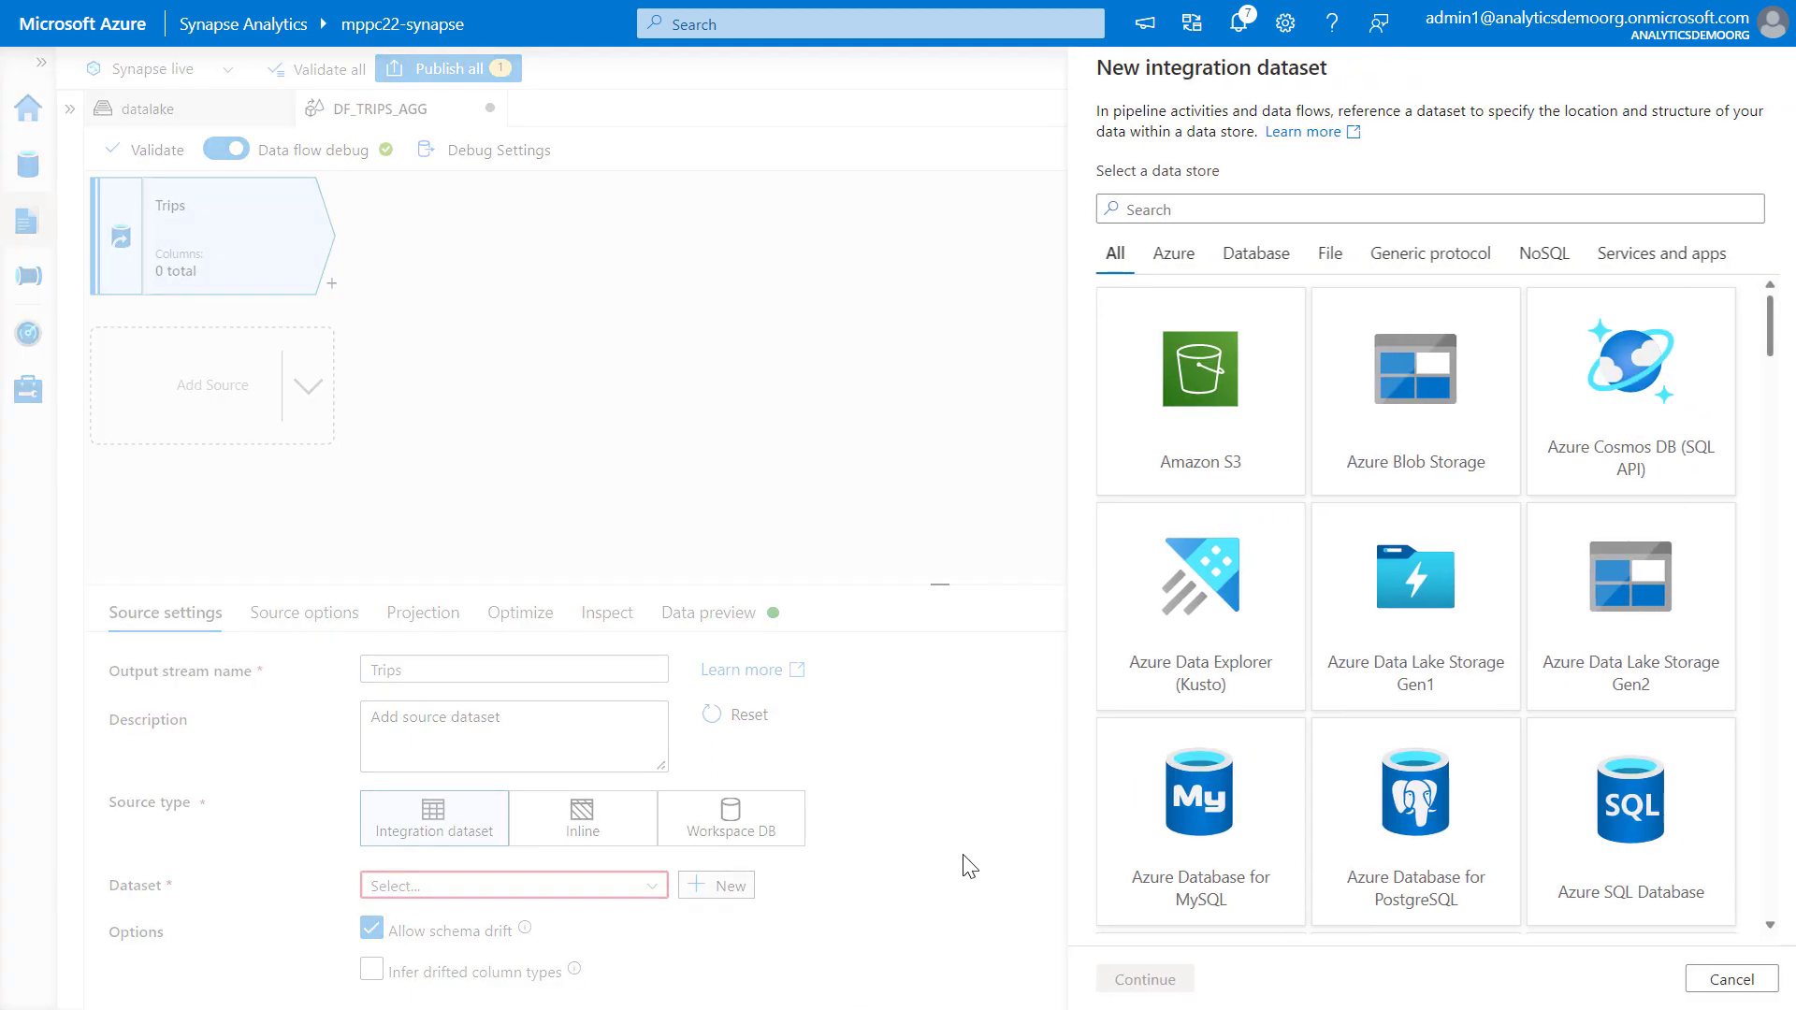
left_click(1640, 602)
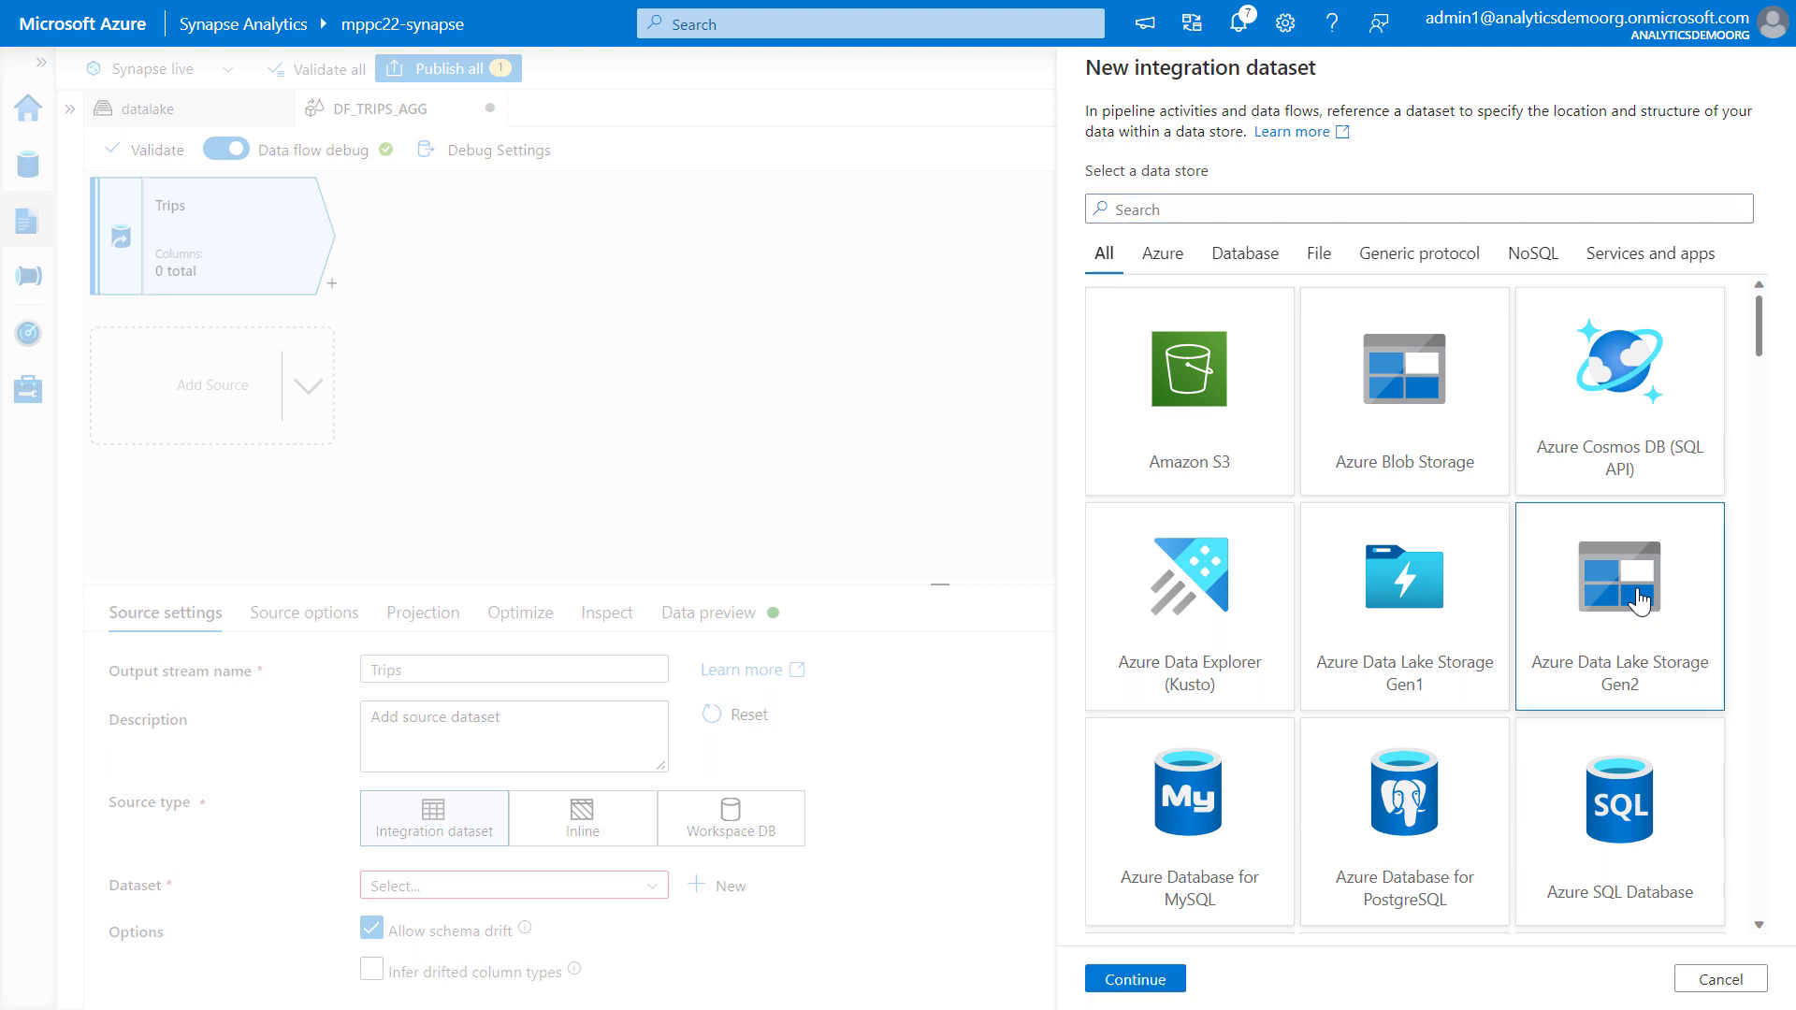
left_click(1113, 977)
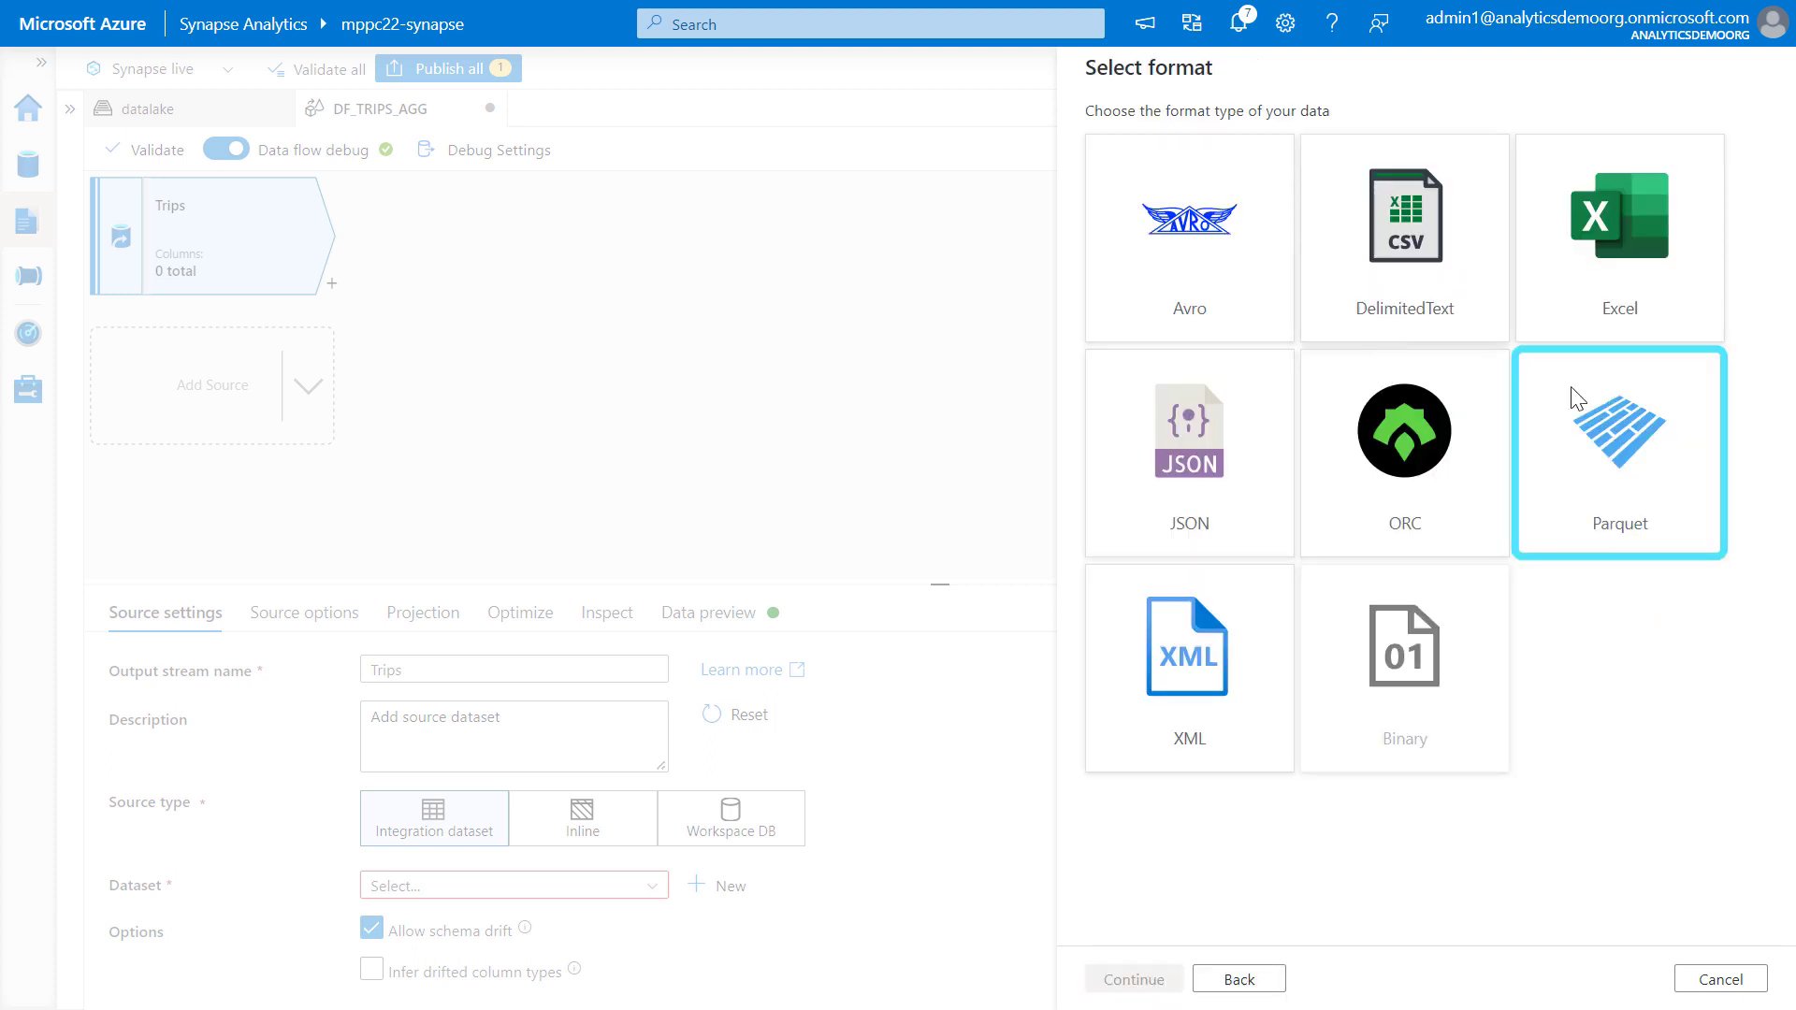
left_click(1633, 477)
left_click(1134, 978)
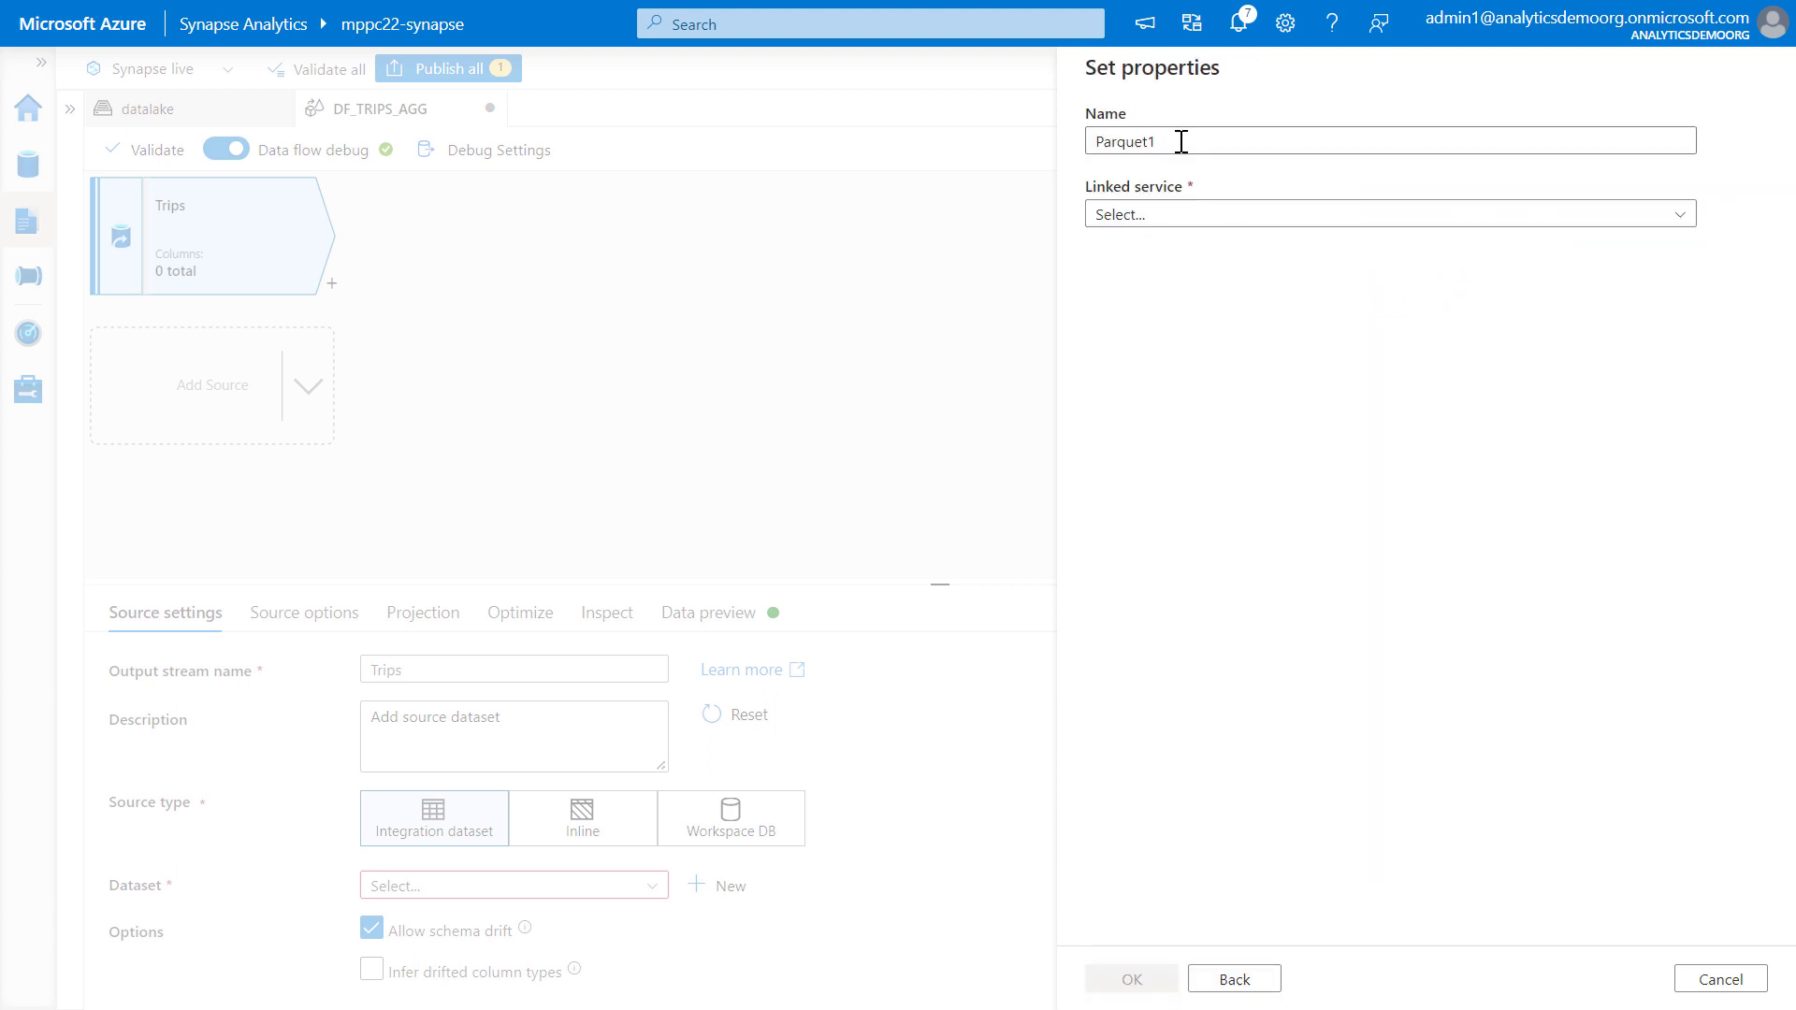
Name the dataset DS_TRIPS_PARQUET and use the mppc22-synapse-WorkspaceDefaultStorage linked service.
left_click_drag(1181, 142, 1076, 147)
type("DS_TRIPS_PARQUET")
left_click(1172, 217)
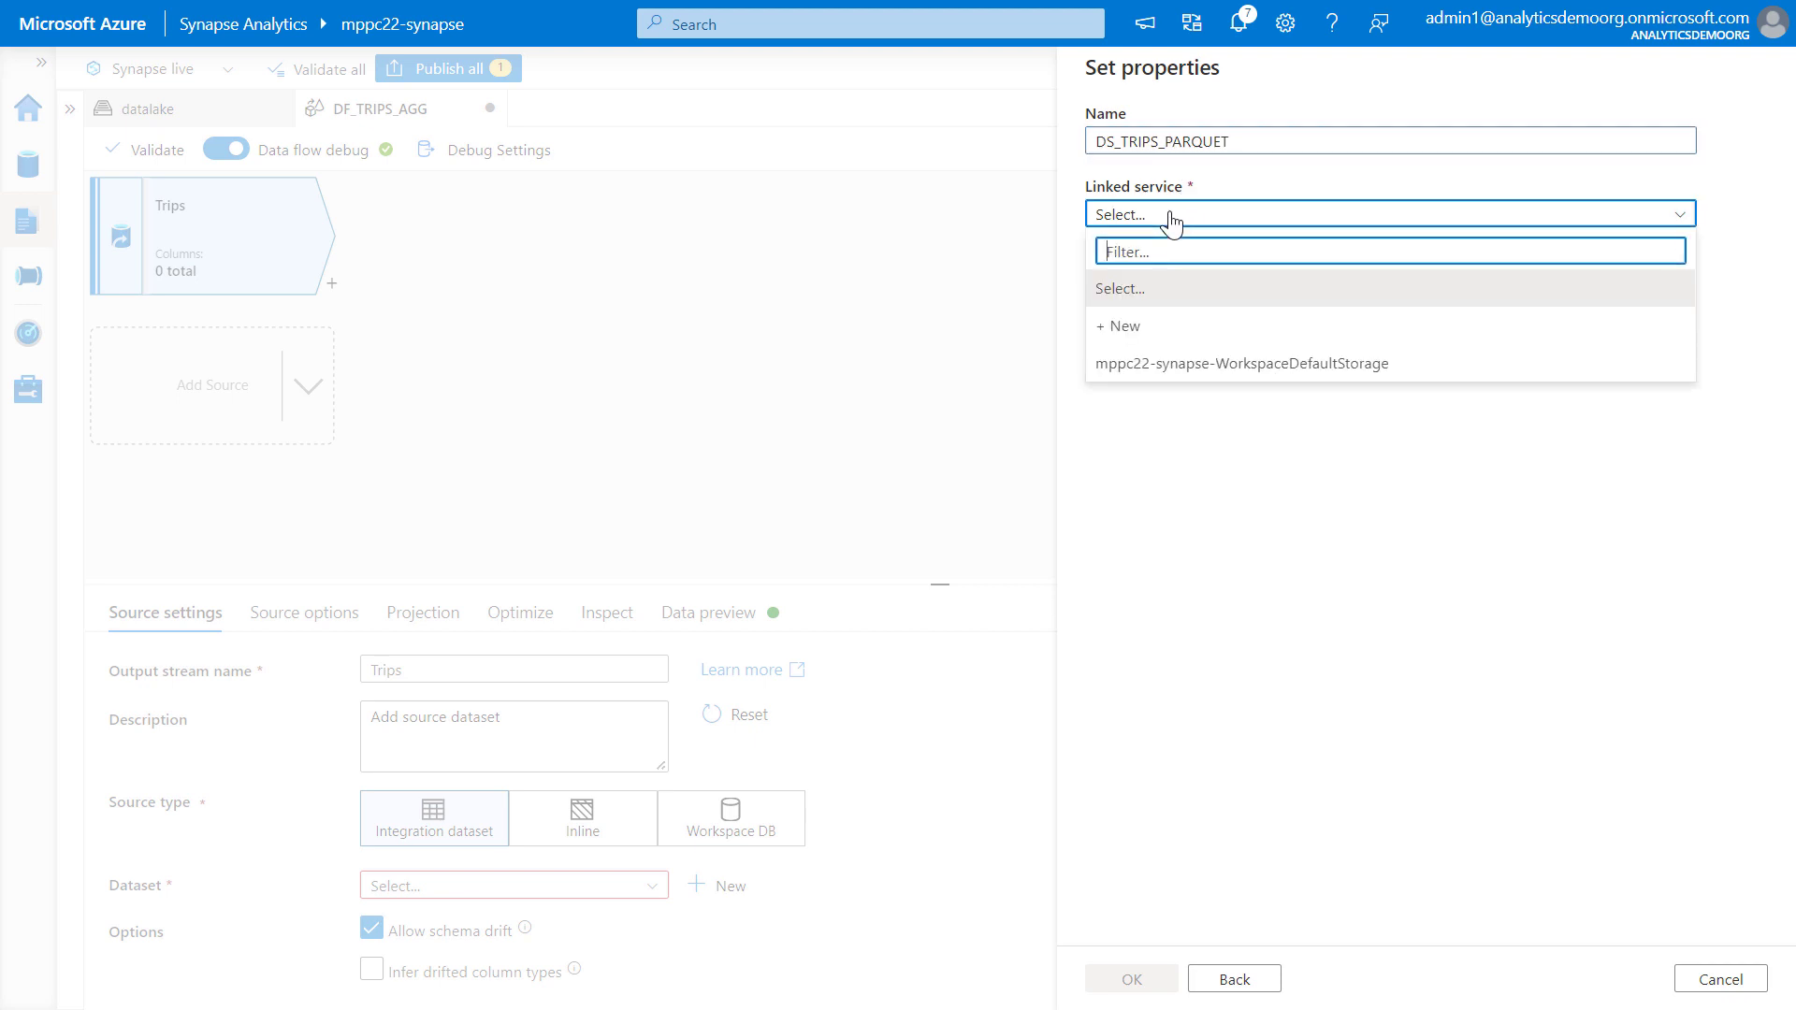
left_click(1140, 365)
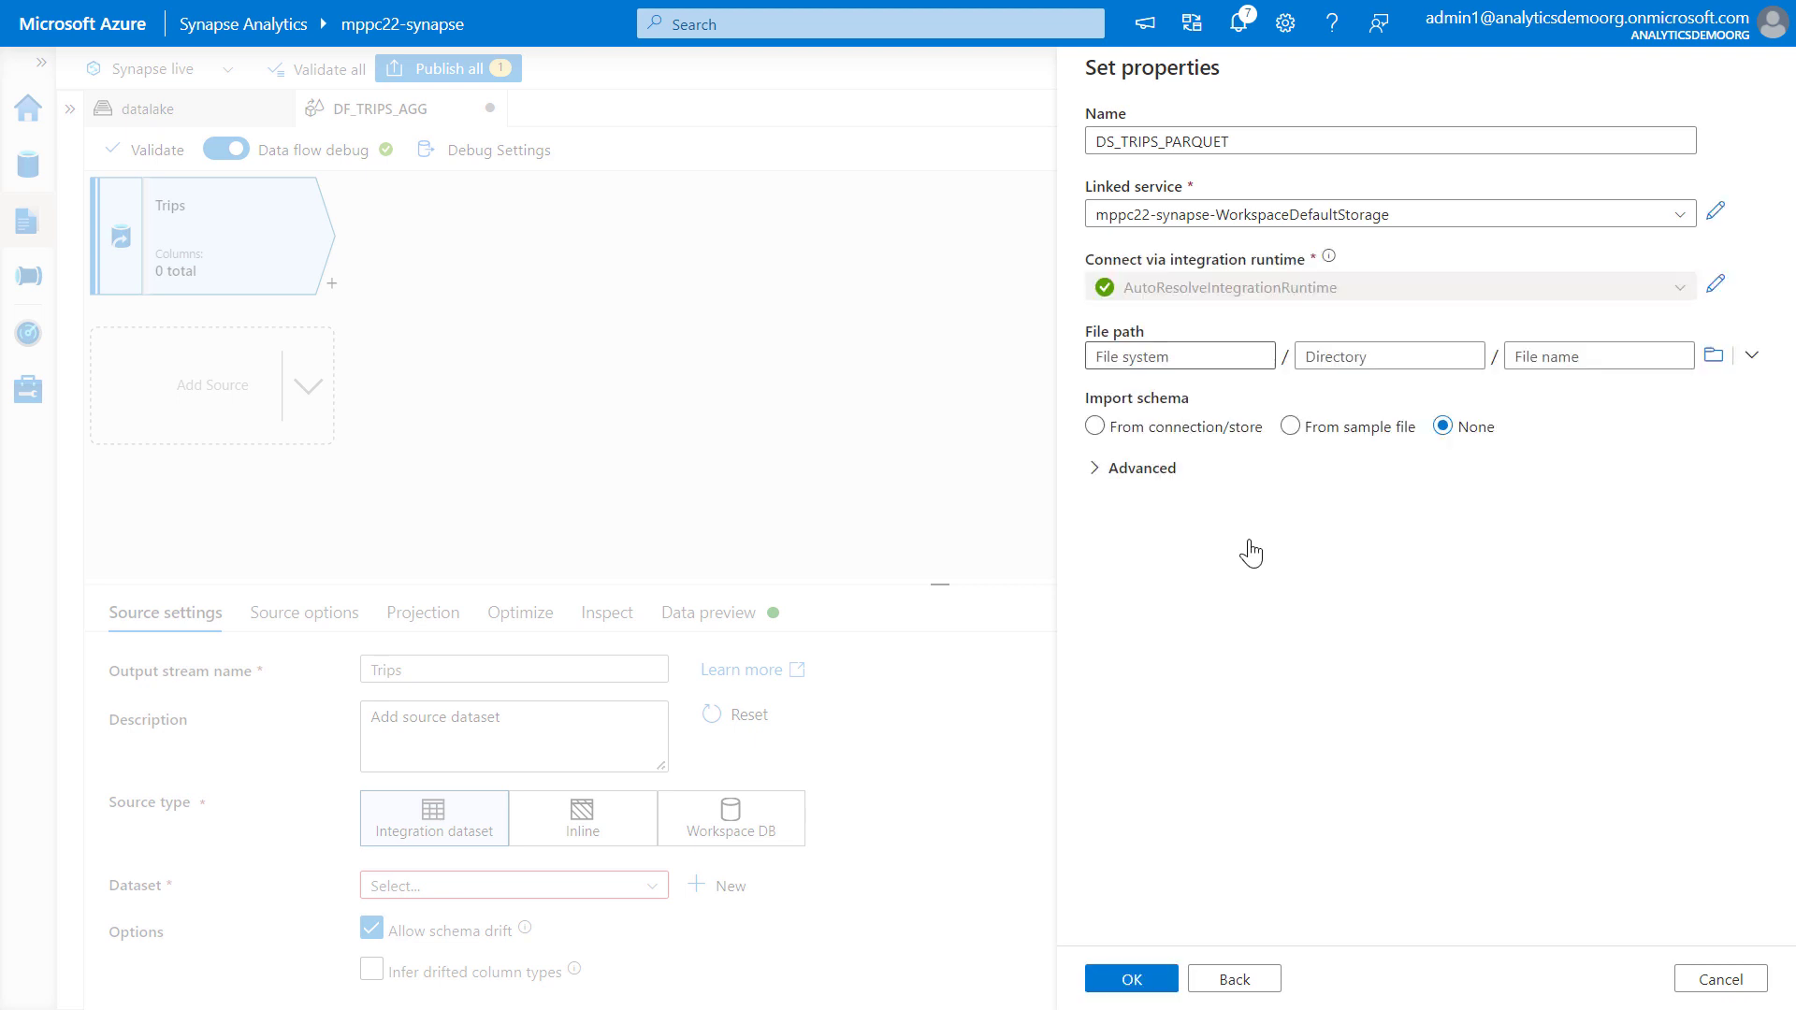
Set the dataset's file path to yellow_tripdata_2022-06.parquet in datalake/bronze/nyctaxi/trip_small and create the dataset.
left_click(1708, 364)
left_click(1162, 198)
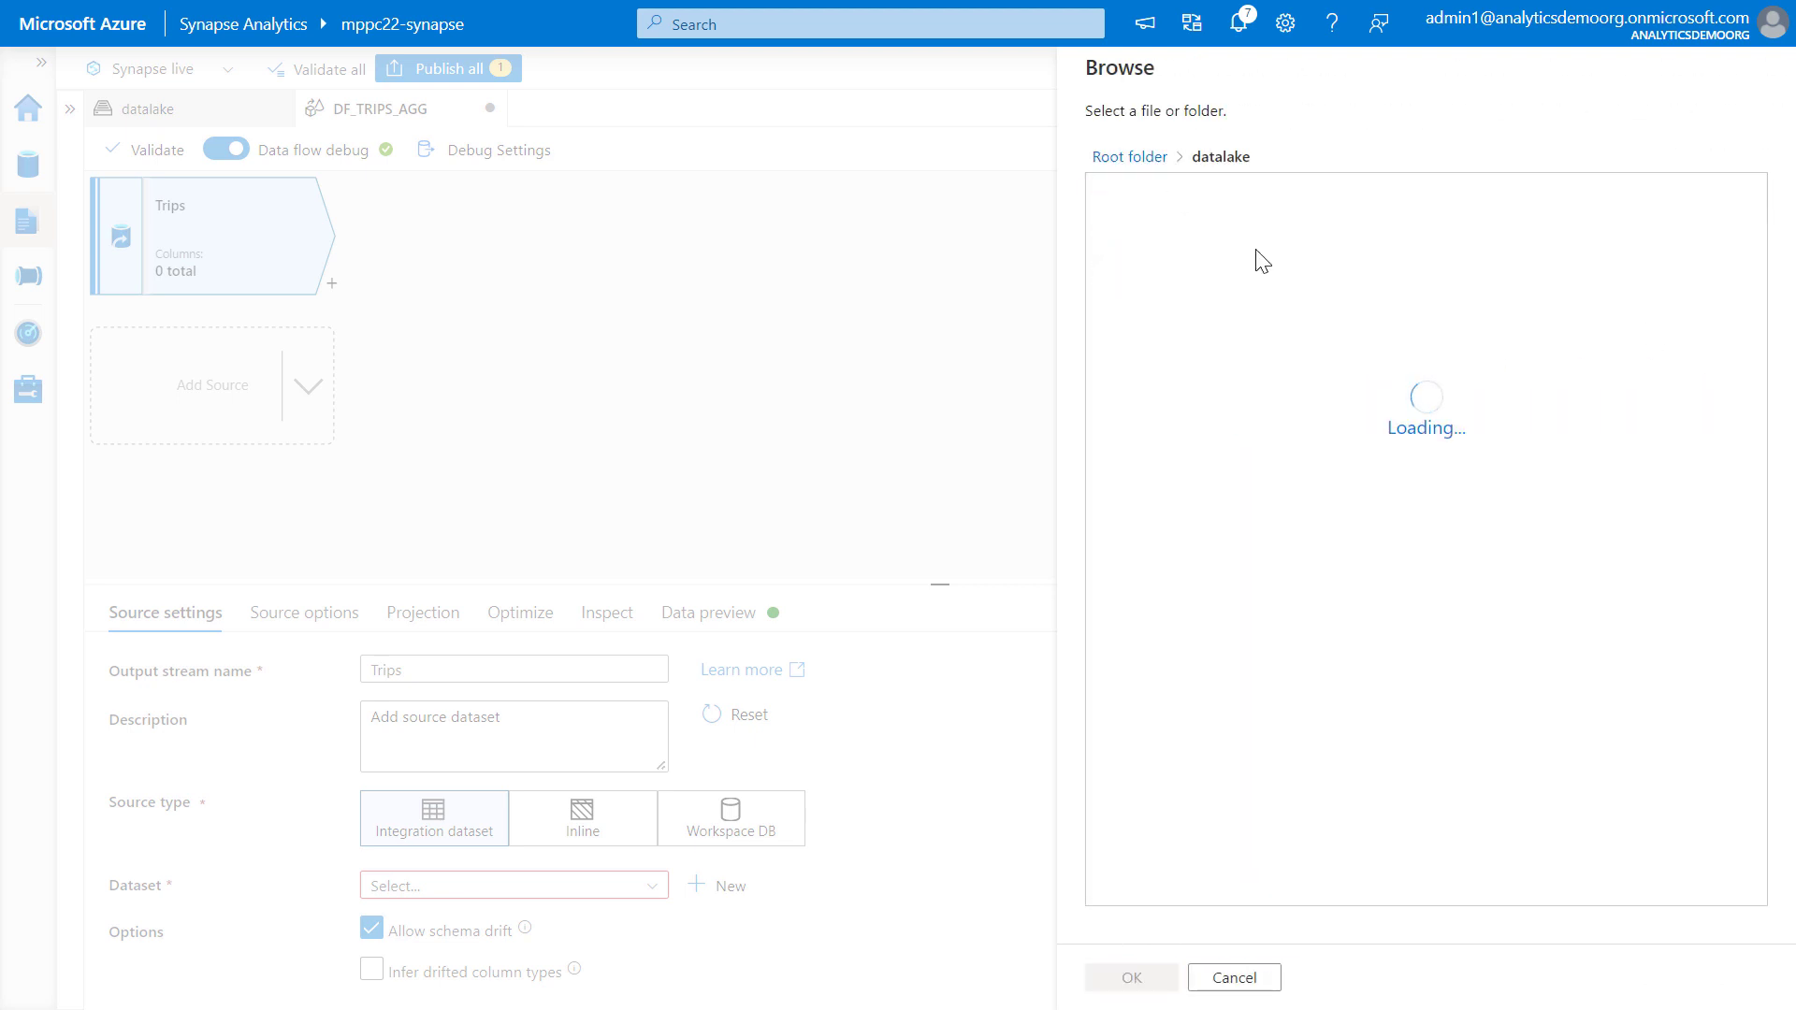
left_click(1260, 192)
left_click(1152, 233)
left_click(1144, 274)
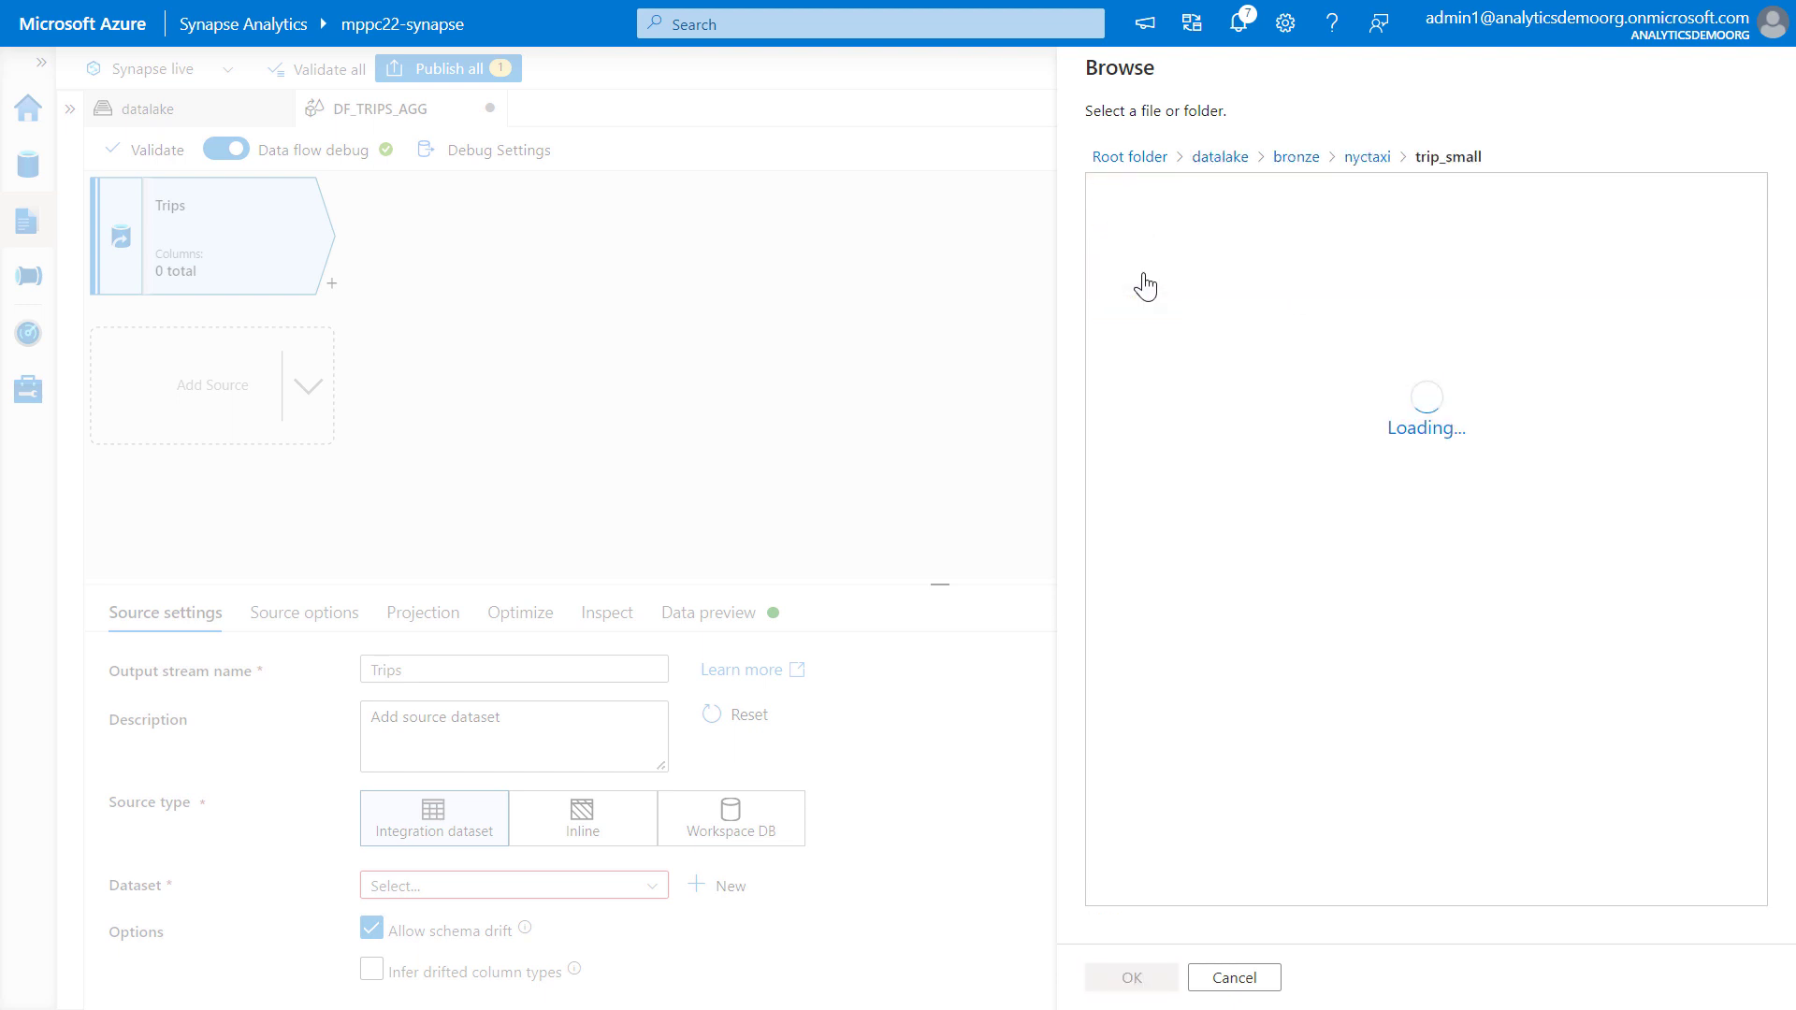
left_click(1180, 205)
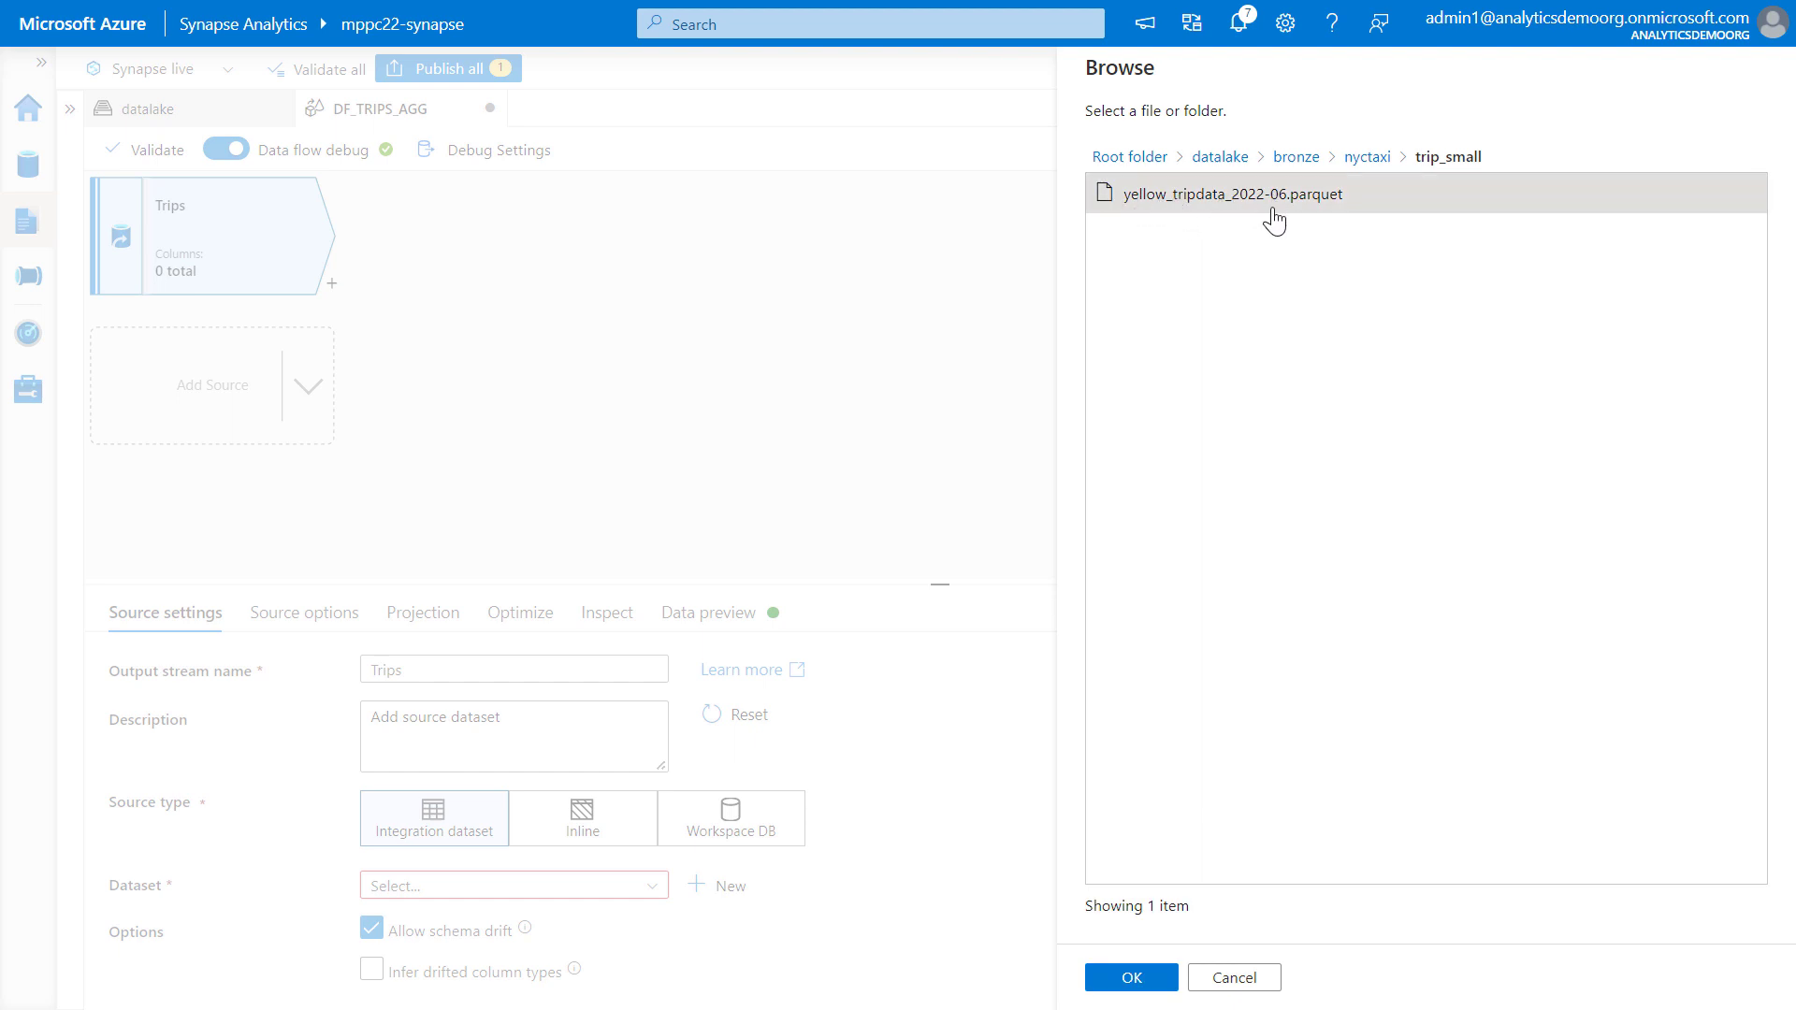
left_click(1140, 978)
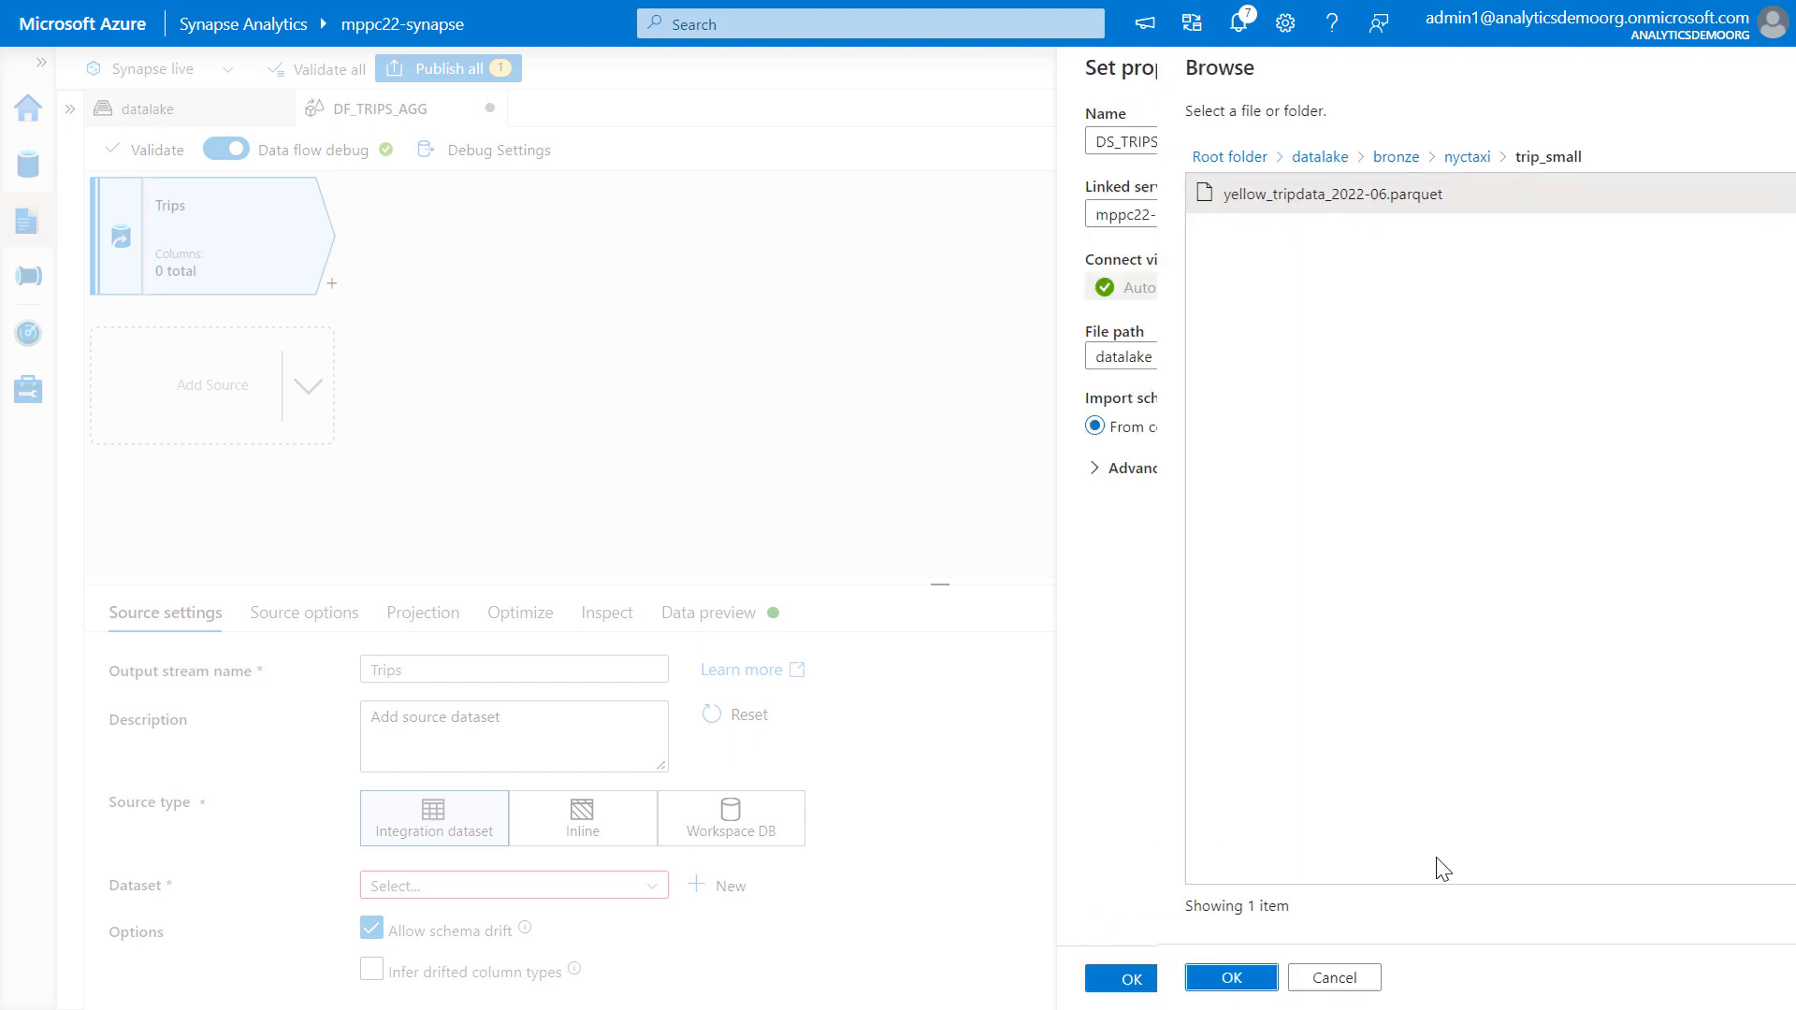
left_click(1132, 977)
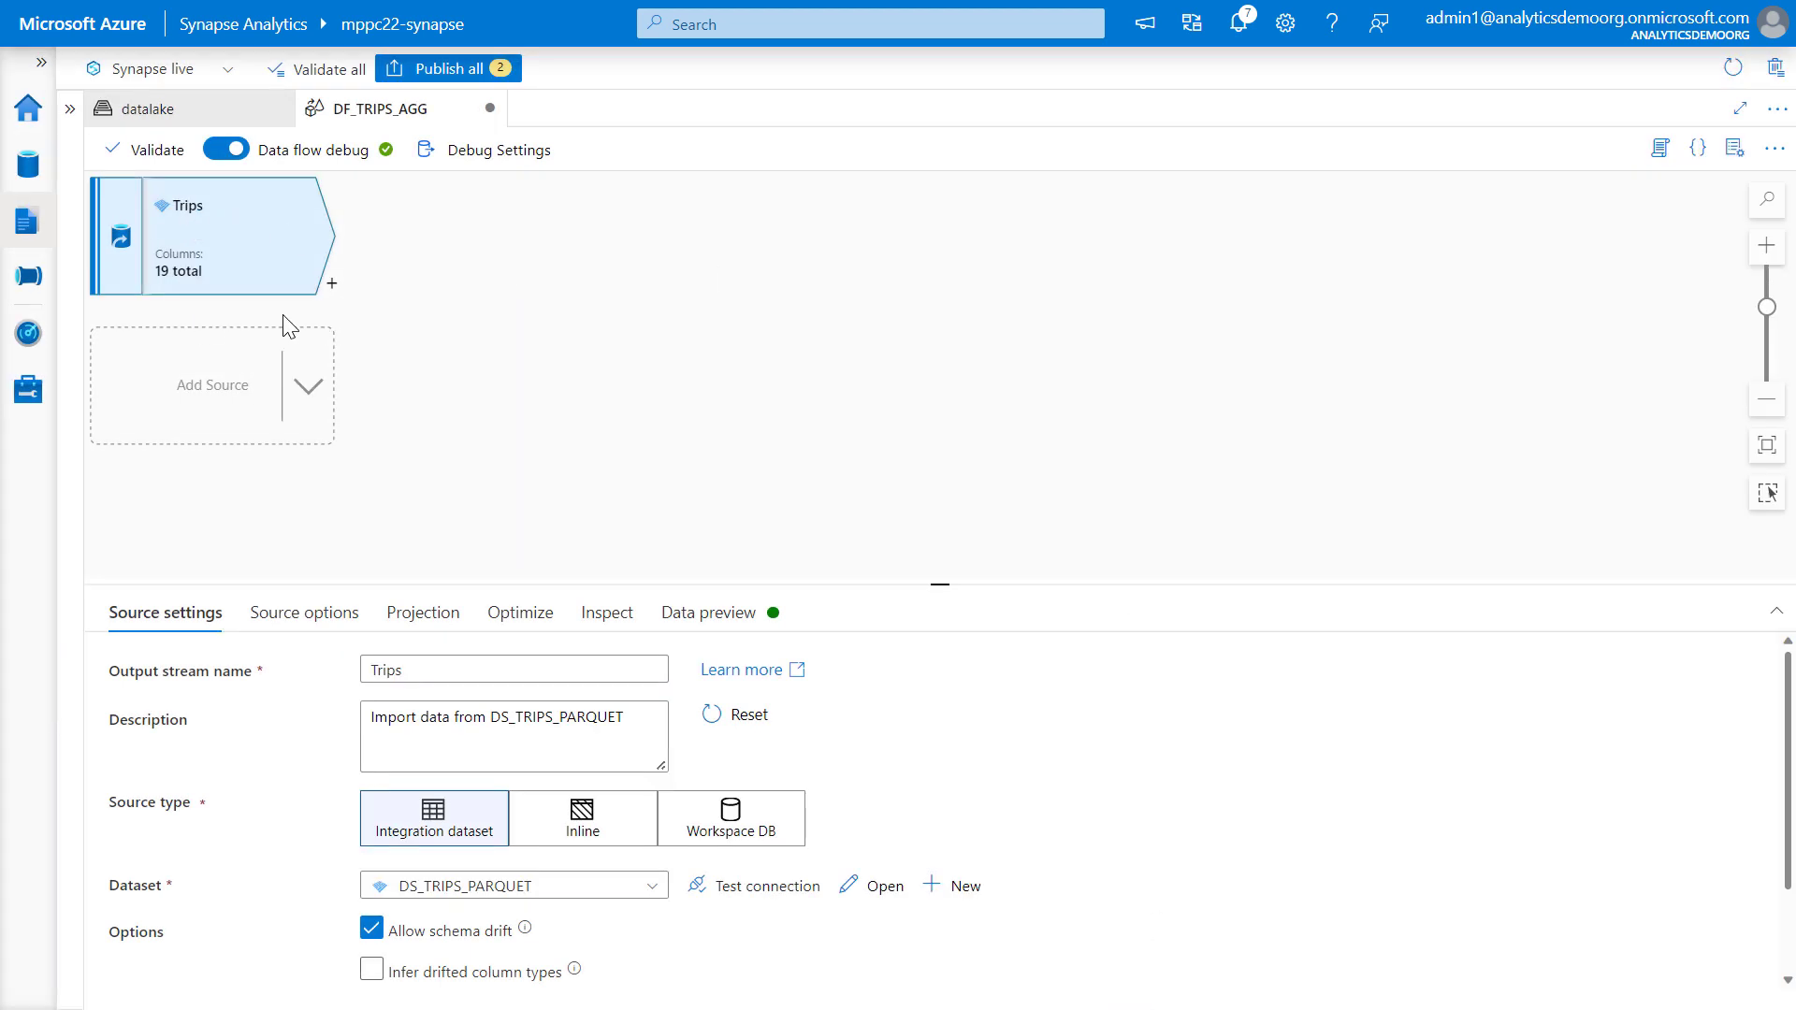
Load the data preview of the Trips source and look through its columns.
left_click(711, 612)
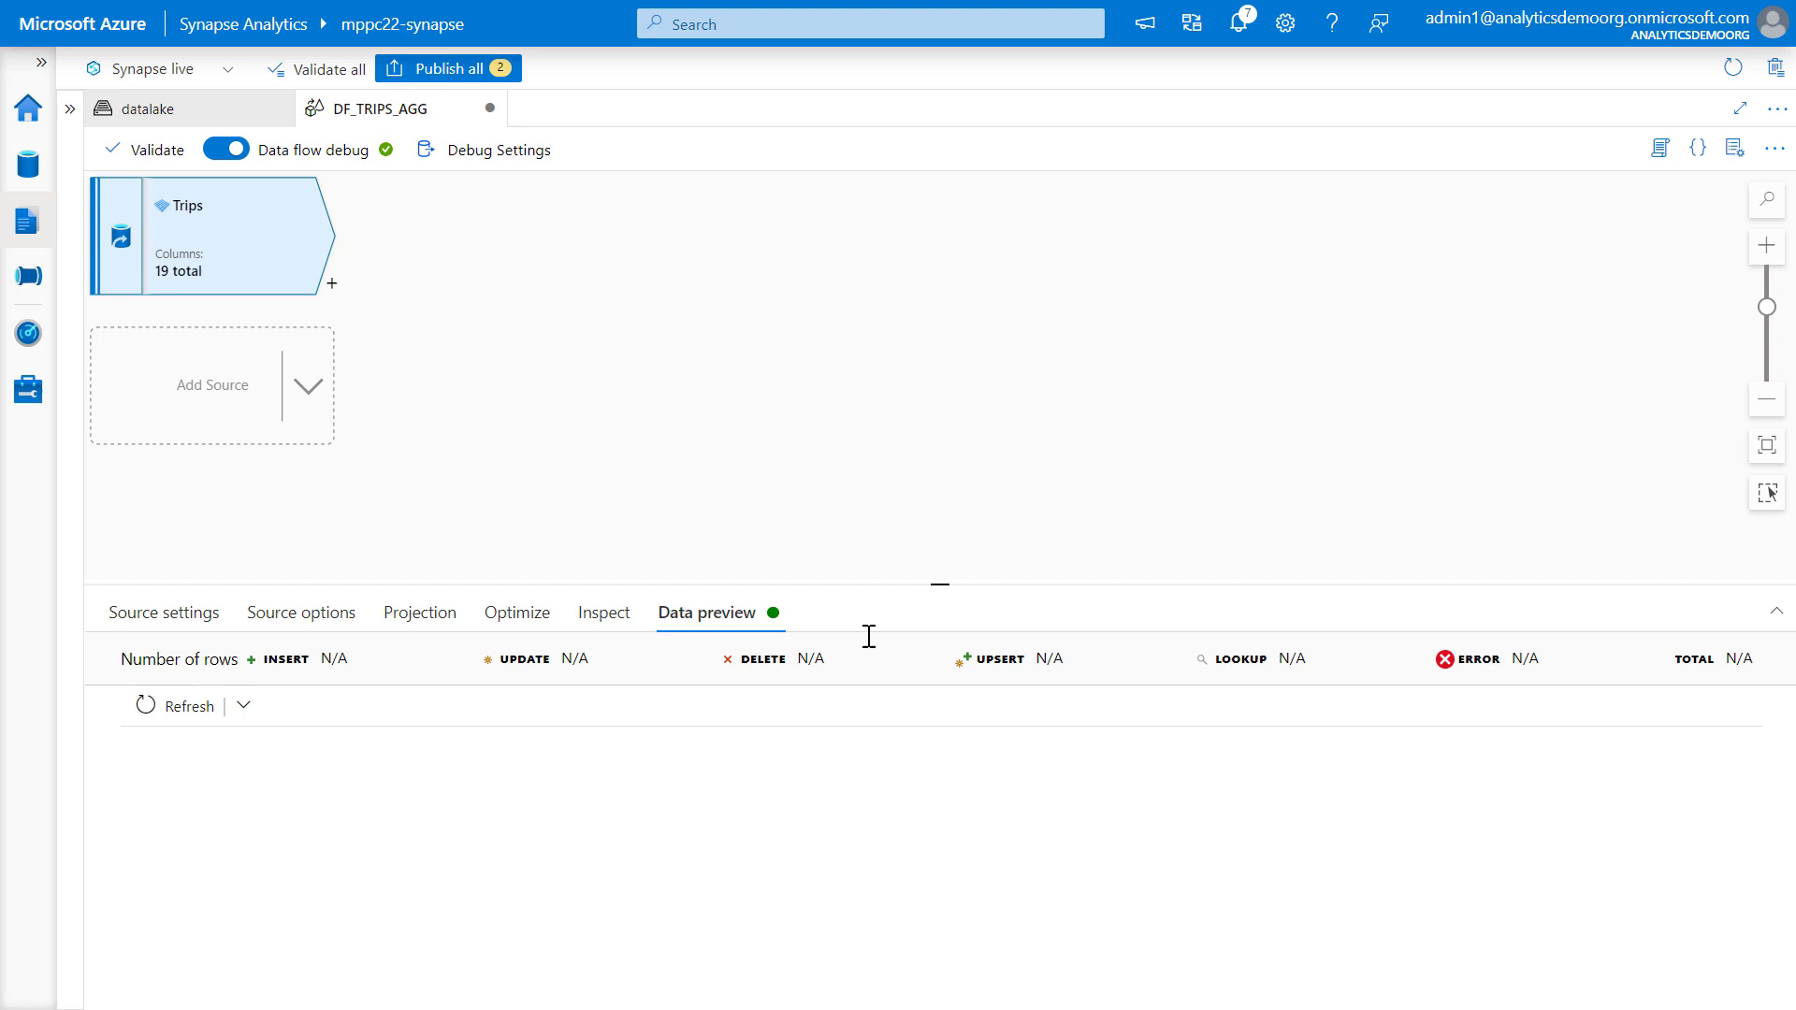
left_click(183, 709)
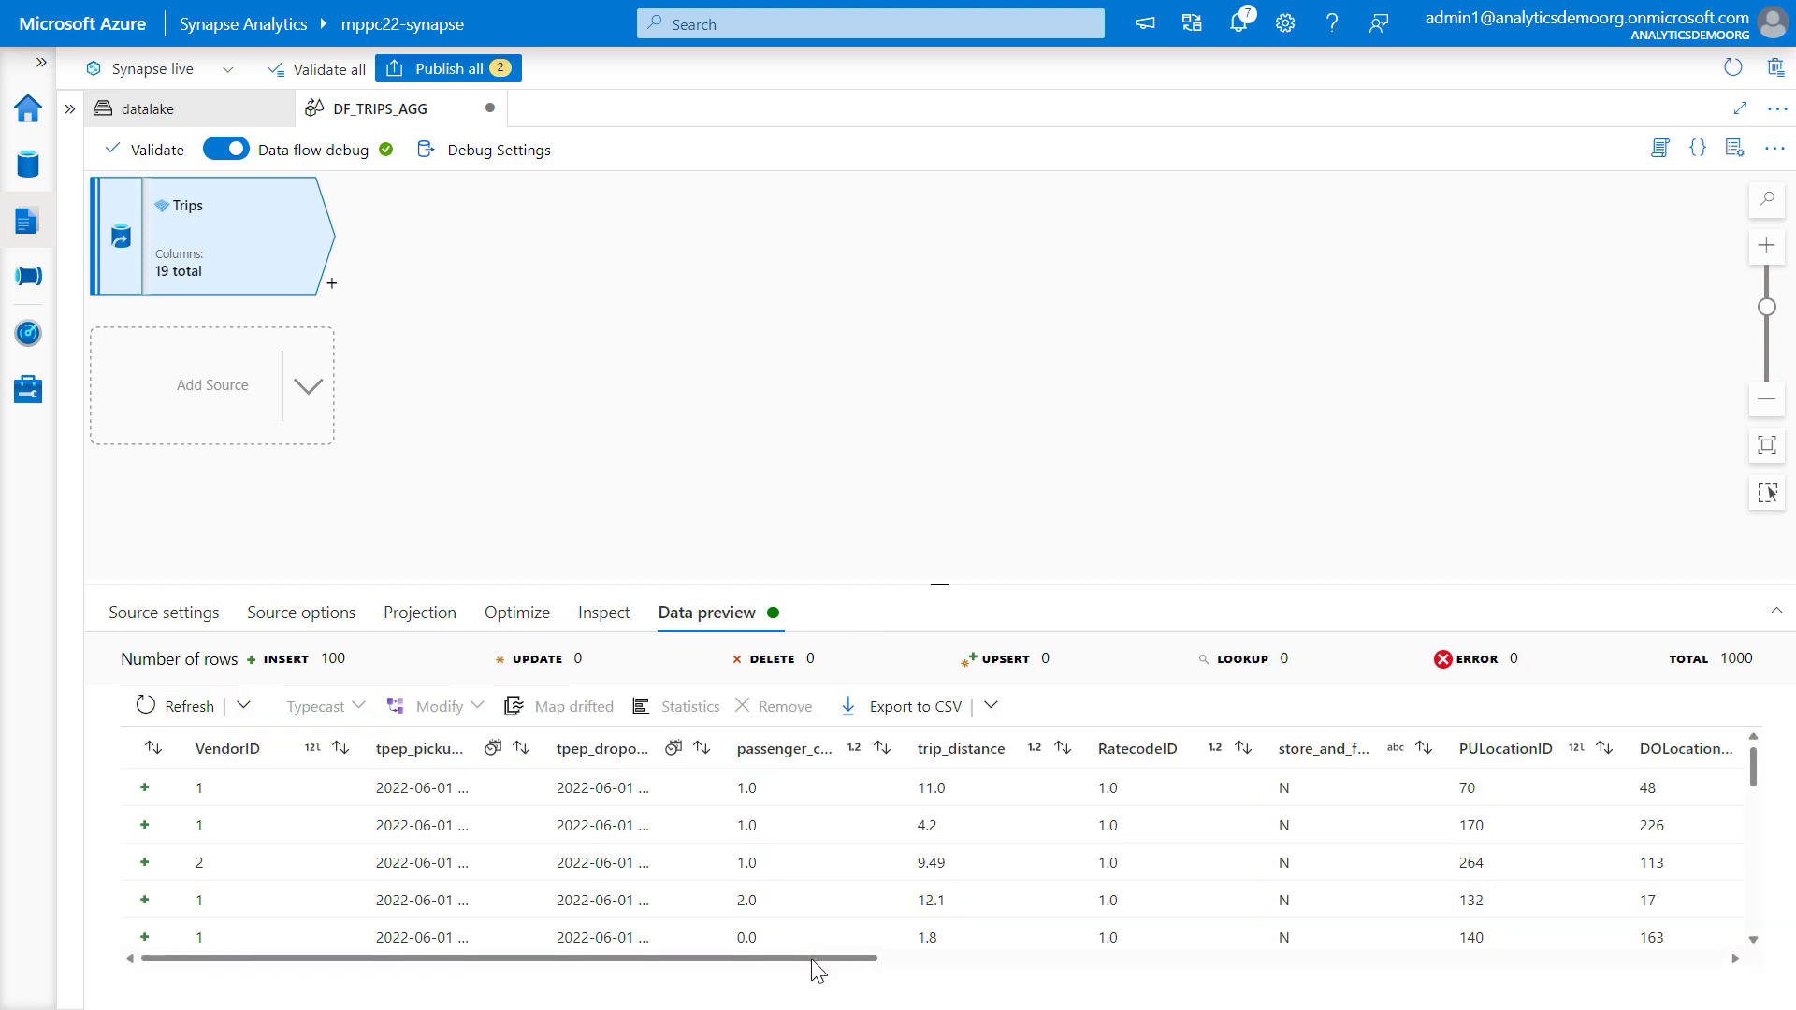
left_click_drag(812, 959, 1207, 961)
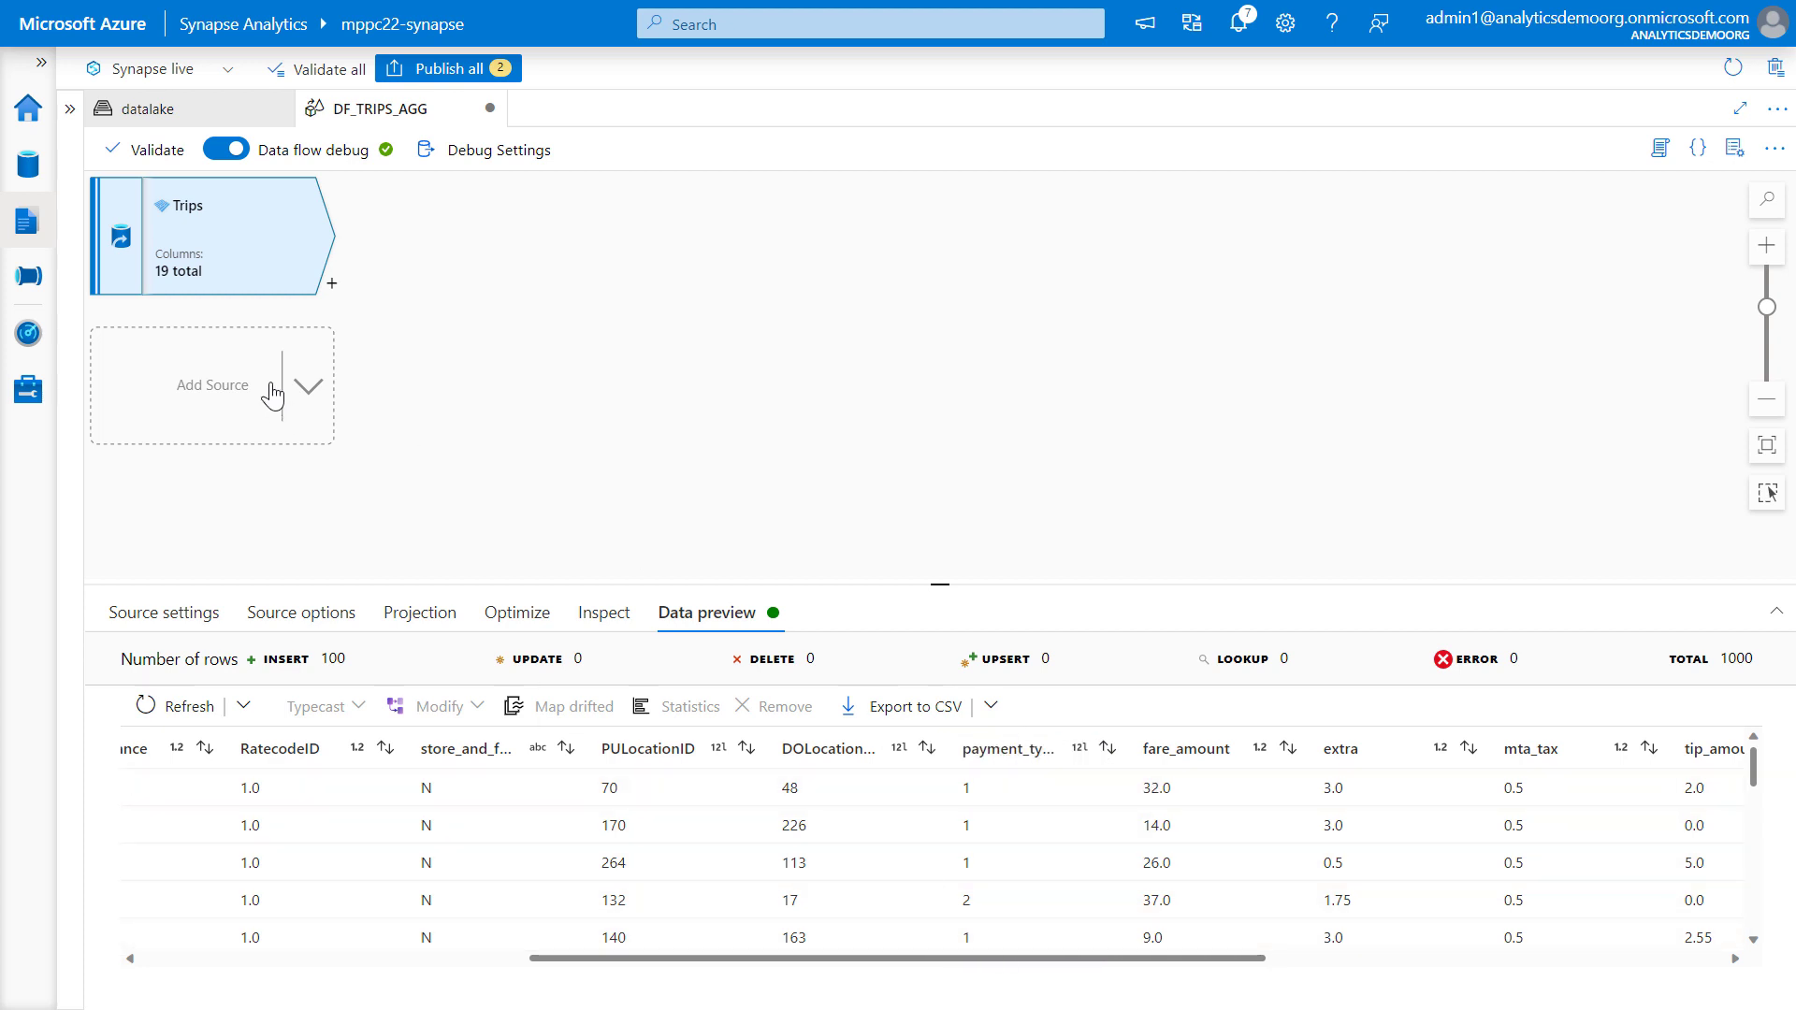
Add a second source to the data flow and name its output stream PaymentType.
left_click(307, 386)
left_click(397, 395)
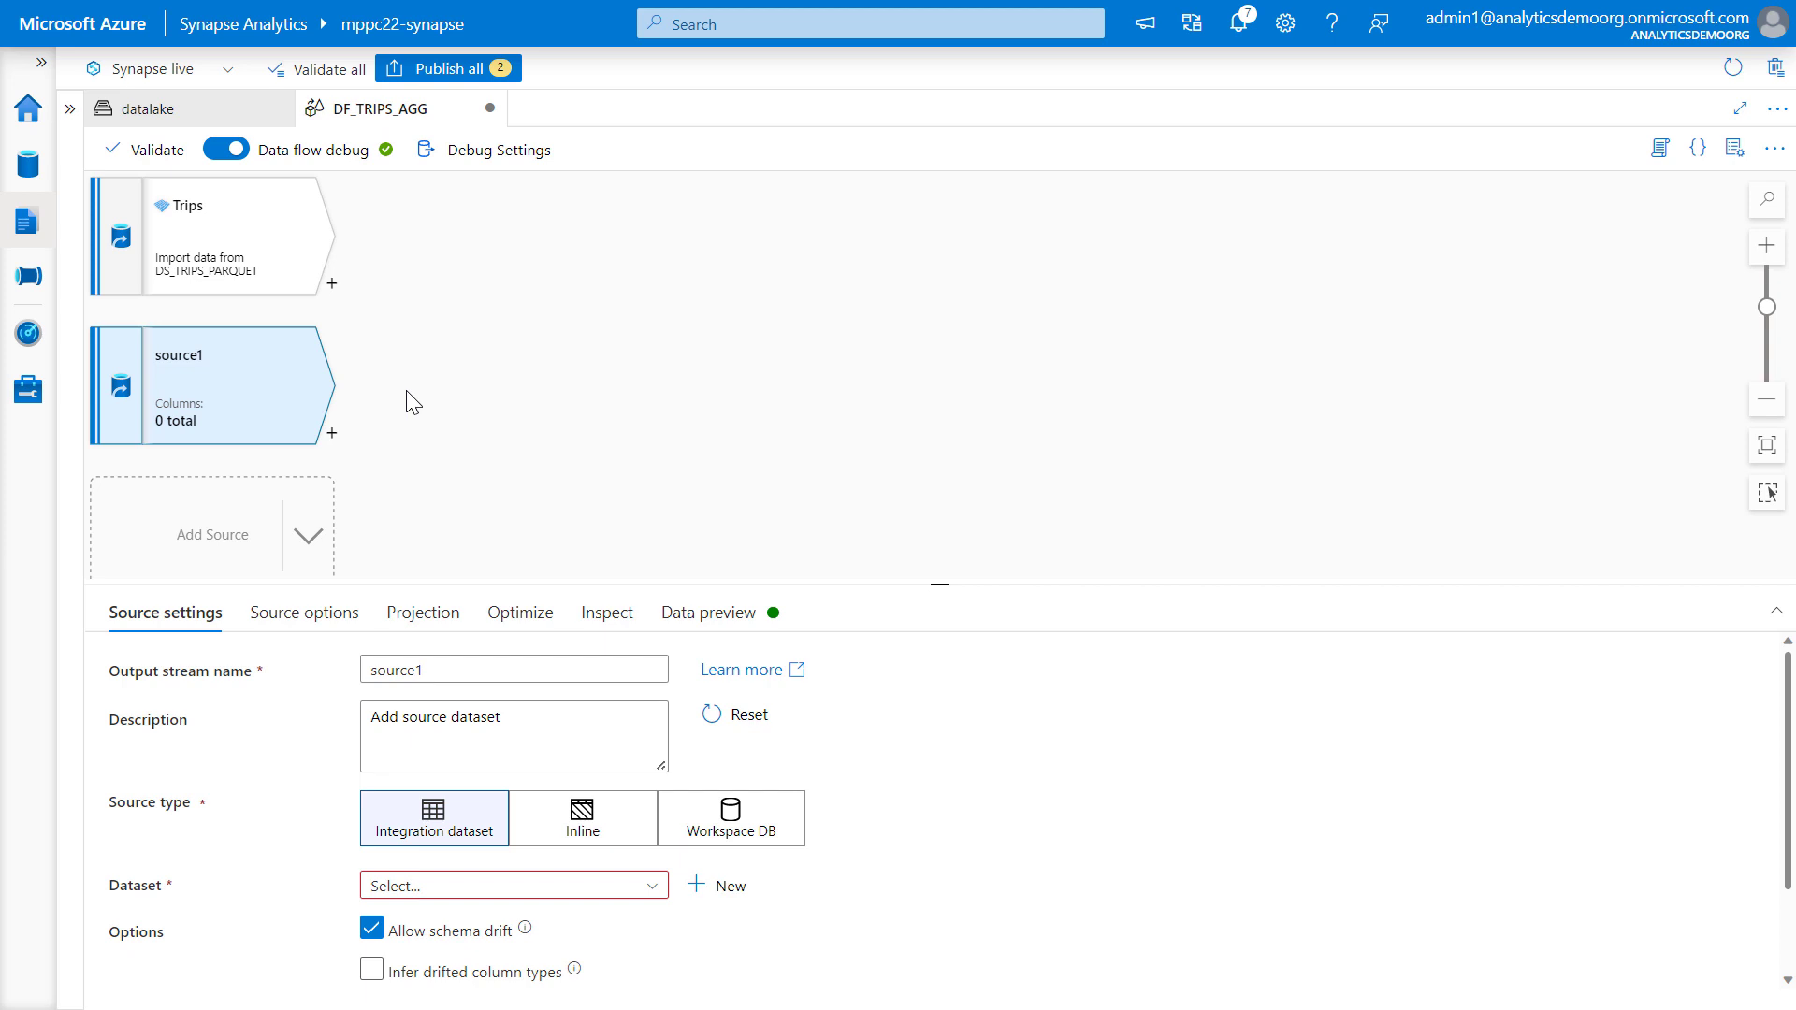
double_click(449, 669)
type("PaymentType")
key("Tab")
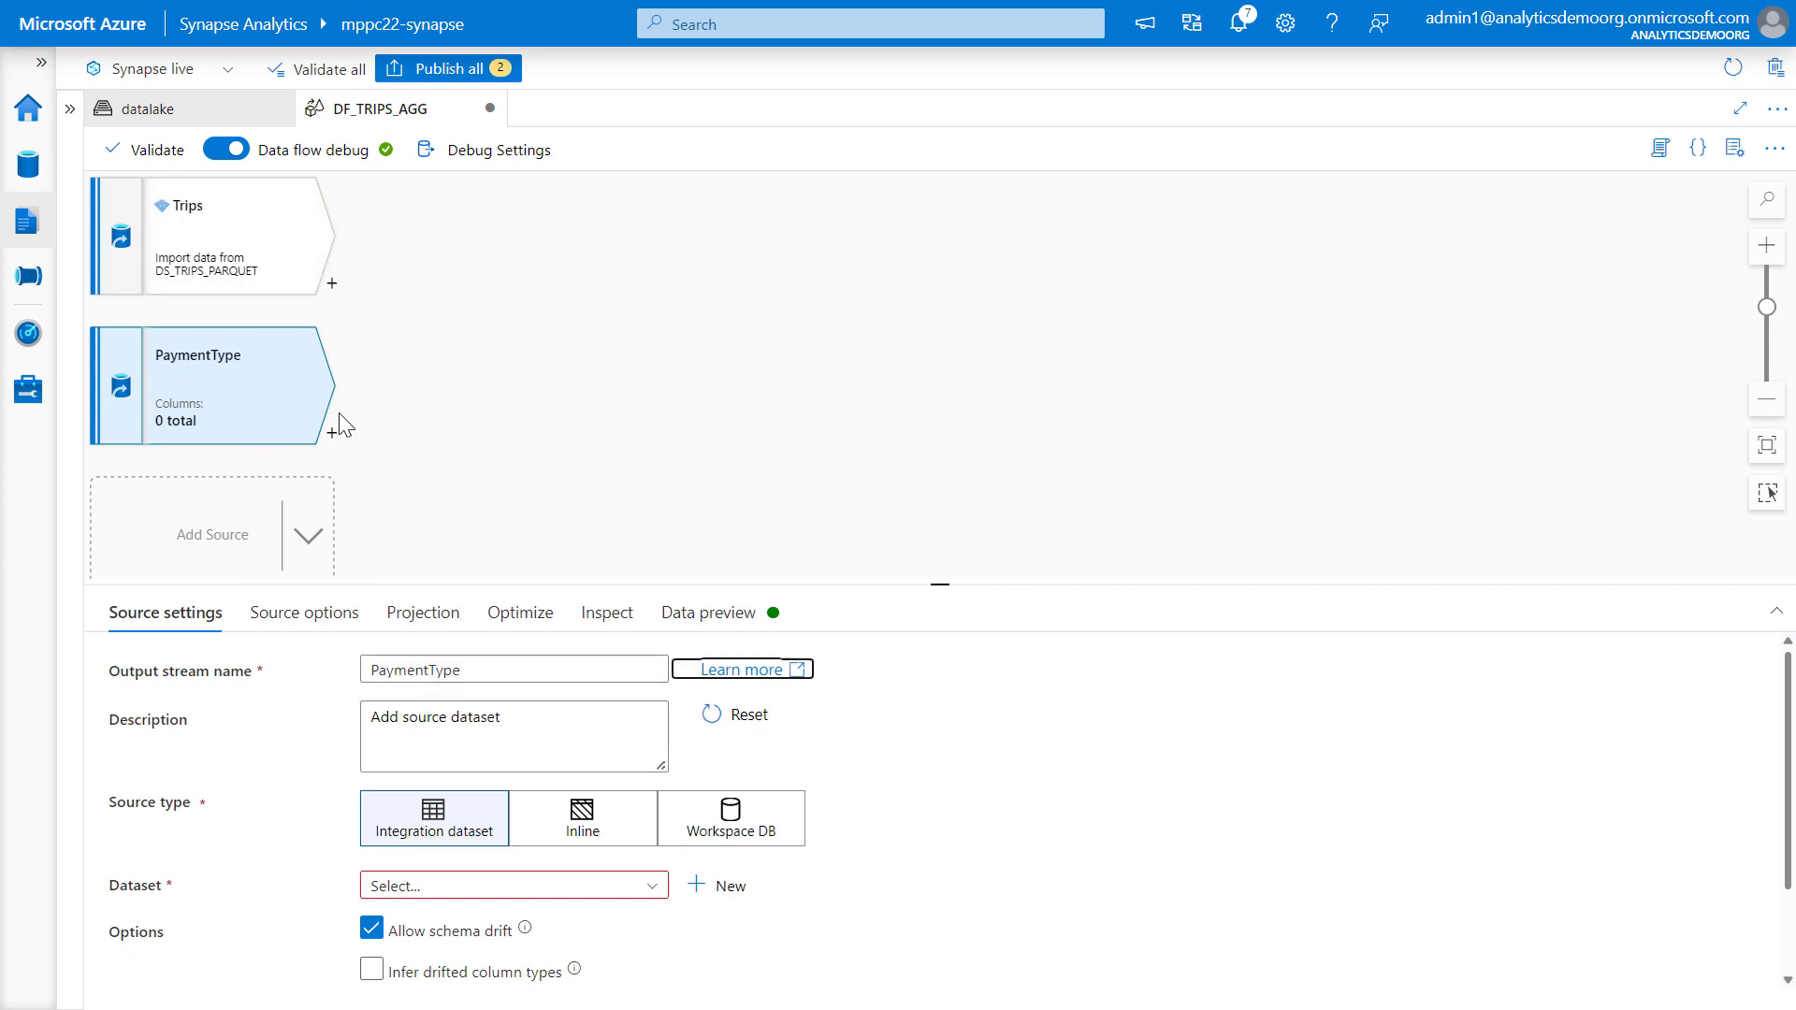
Start a new integration dataset for the PaymentType source on Azure Data Lake Storage Gen2 in DelimitedText format.
left_click(737, 896)
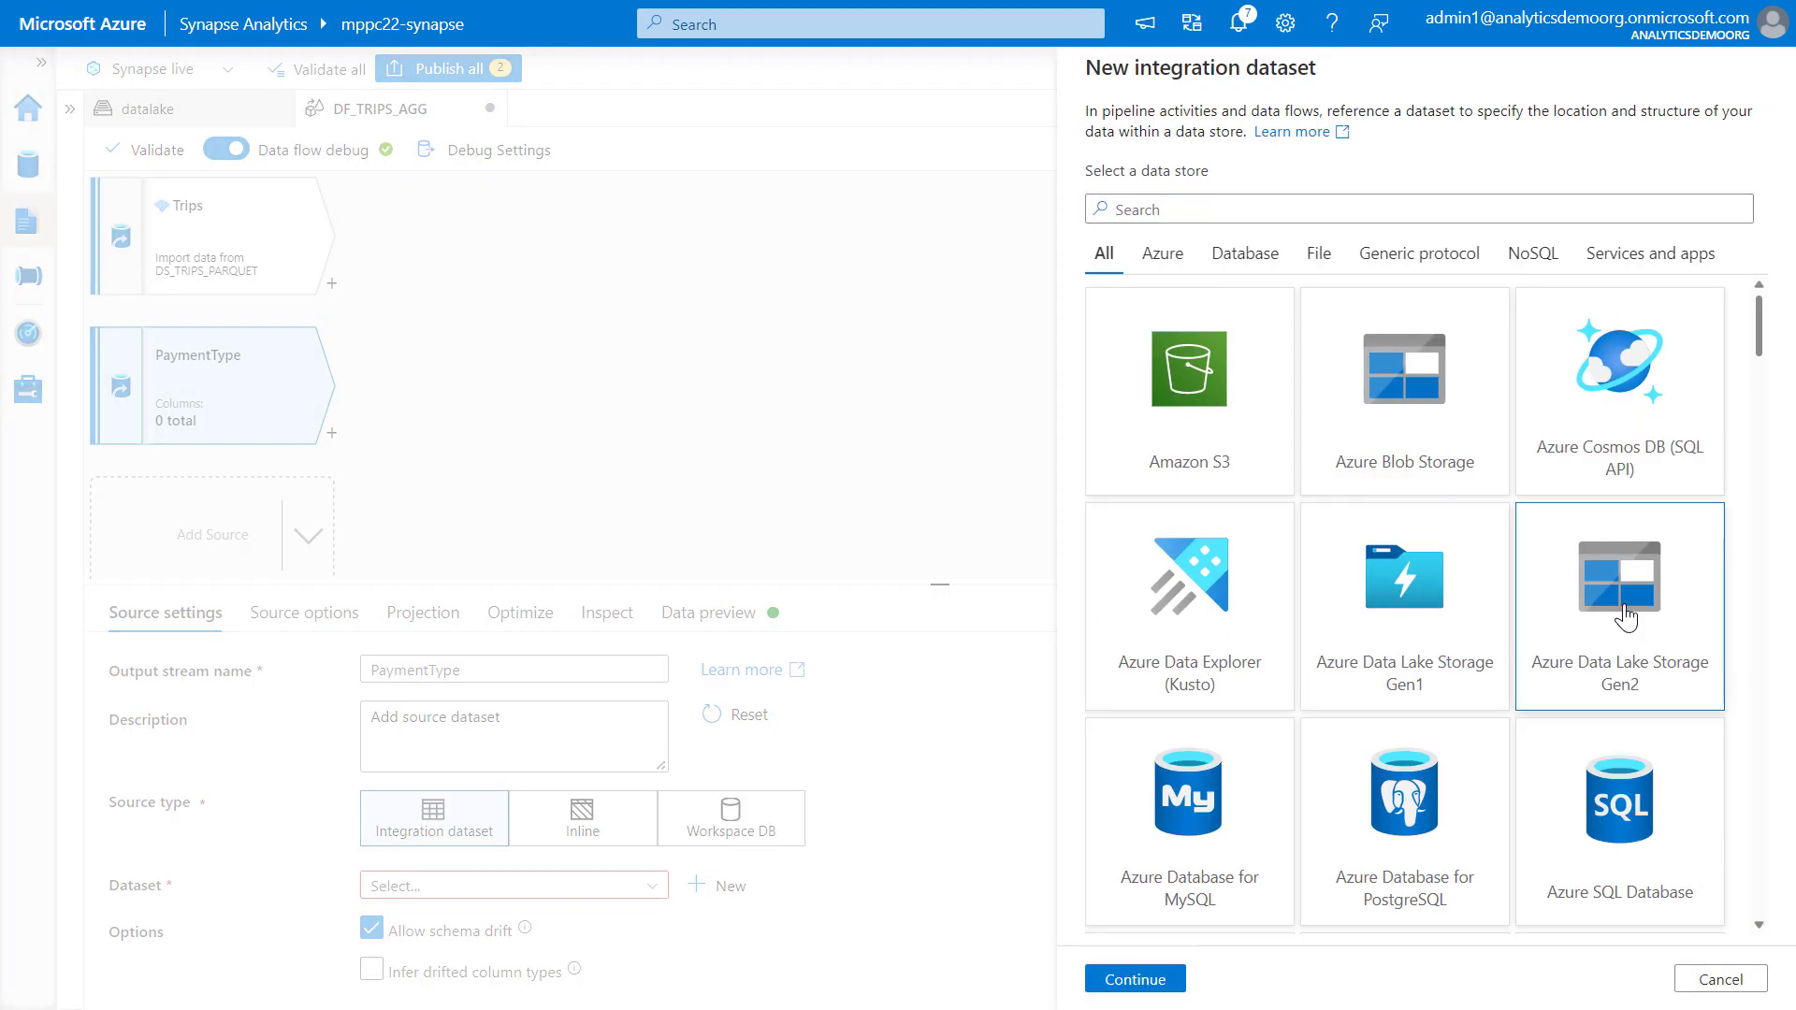
left_click(1135, 978)
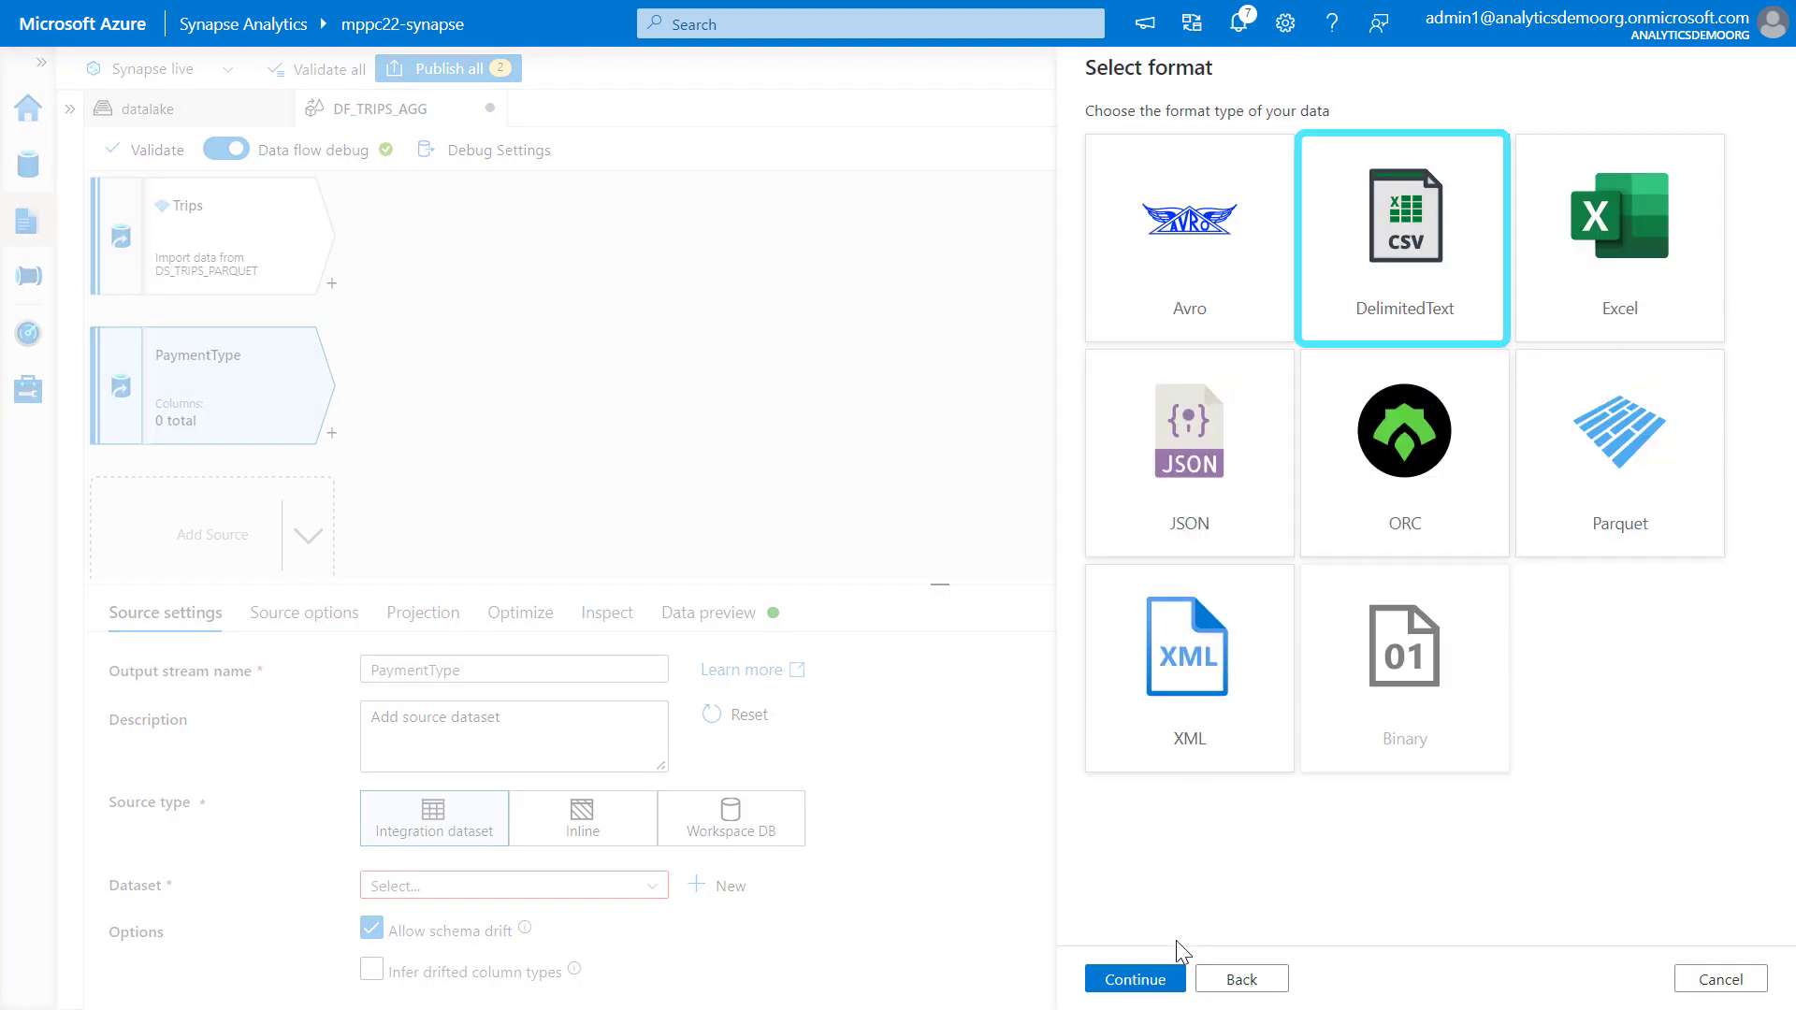
left_click(1135, 979)
Name the dataset DS_PAYMENTTYPE_CSV and use the mppc22-synapse-WorkspaceDefaultStorage linked service.
double_click(1175, 140)
type("DS_PAYMENTTYPE_CSV")
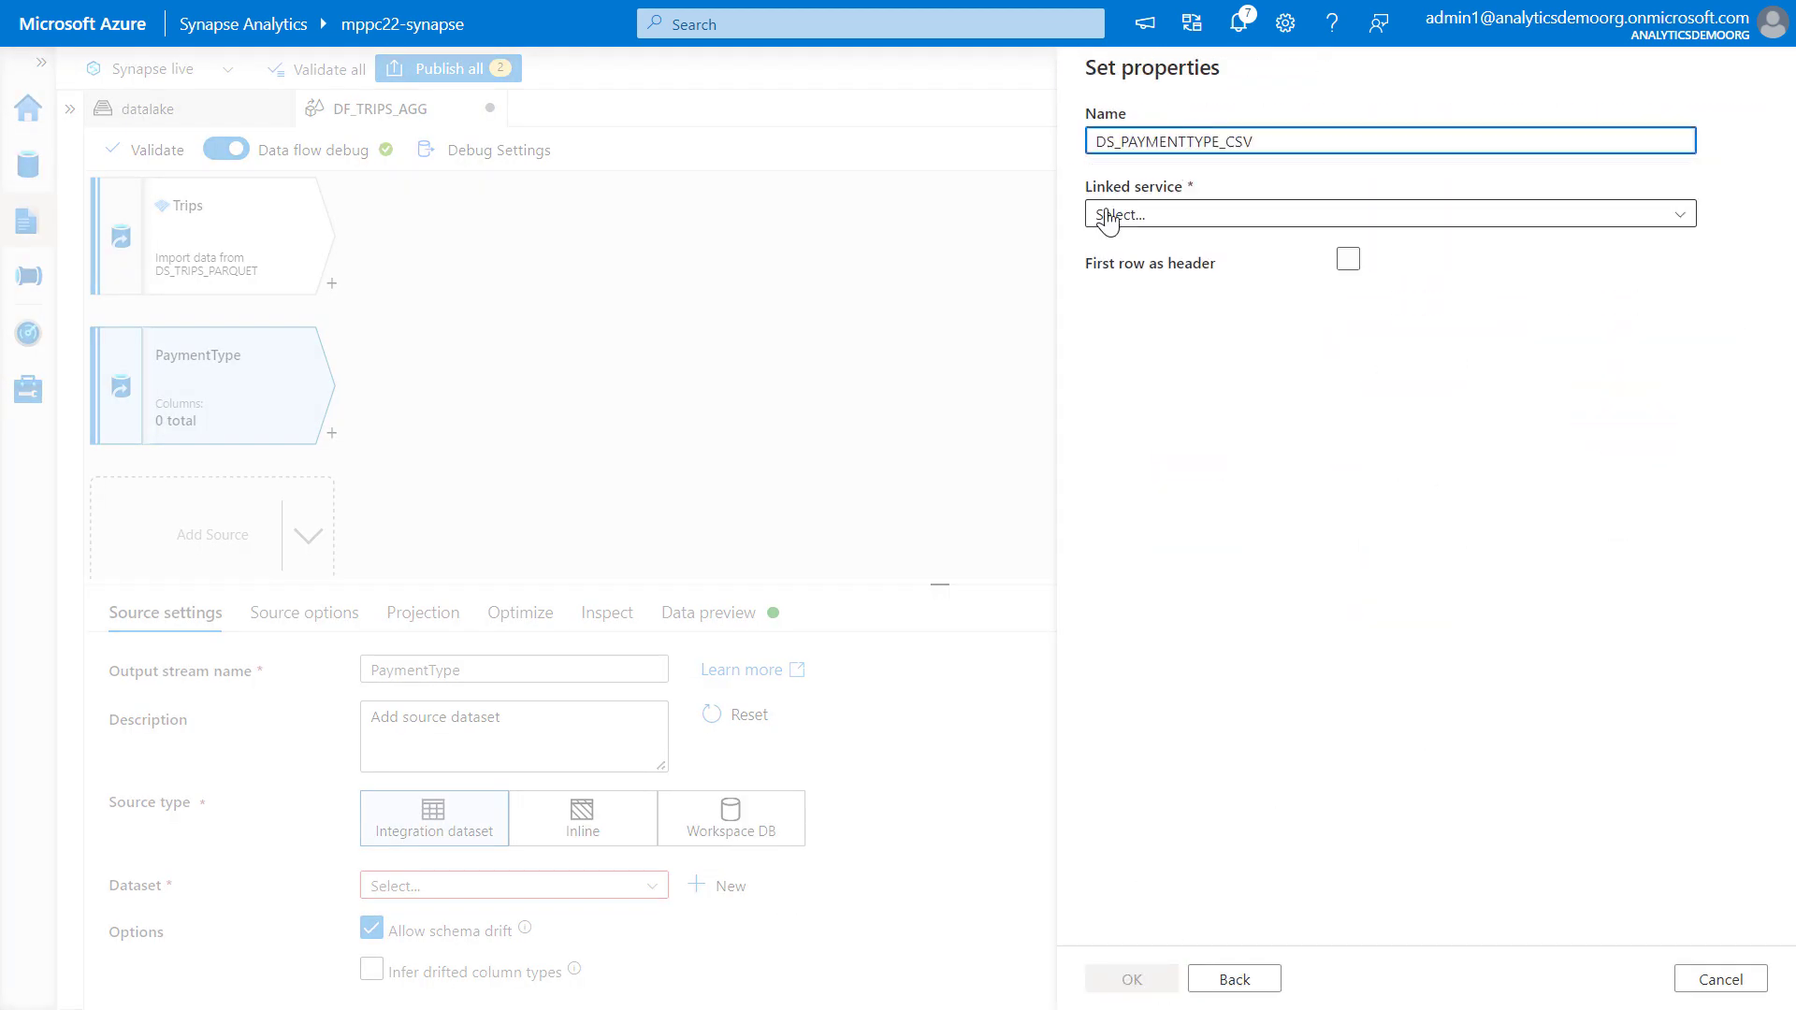
left_click(1123, 225)
left_click(1135, 363)
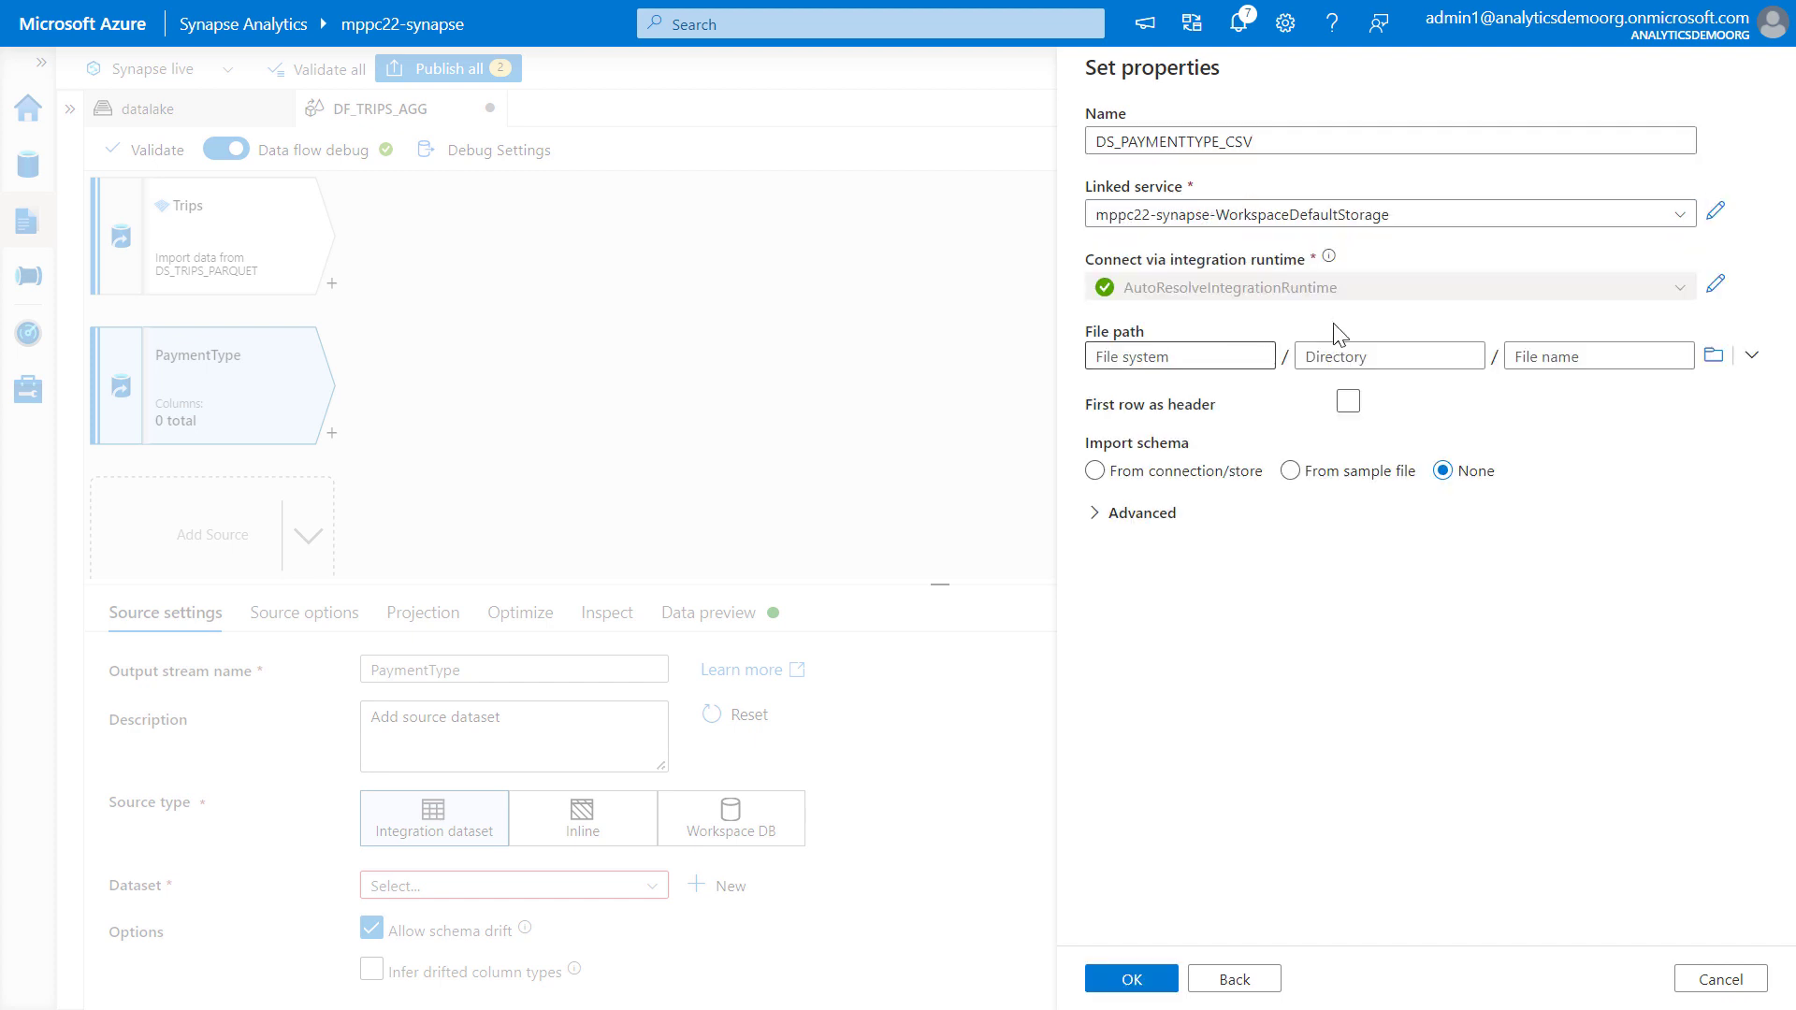
Point the dataset to payment_type.csv in datalake/bronze/nyctaxi/payment_type and create it with the first row as header.
left_click(1713, 355)
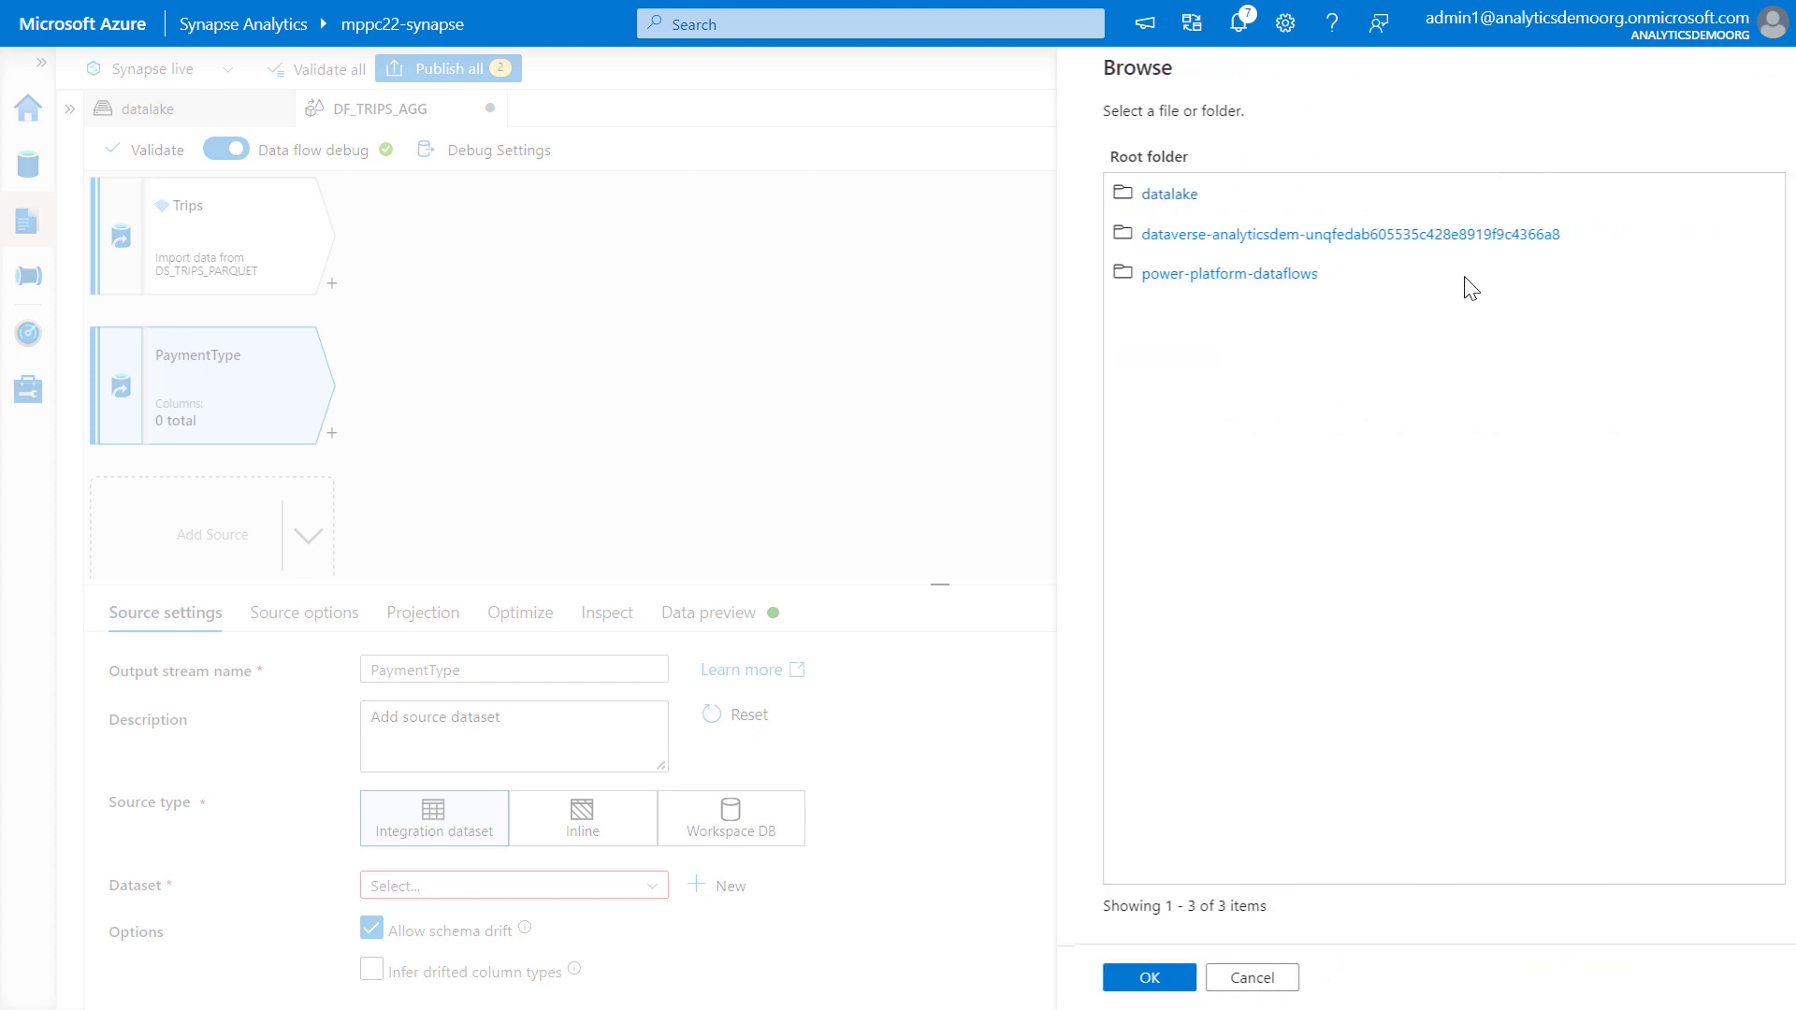
left_click(1146, 205)
left_click(1149, 204)
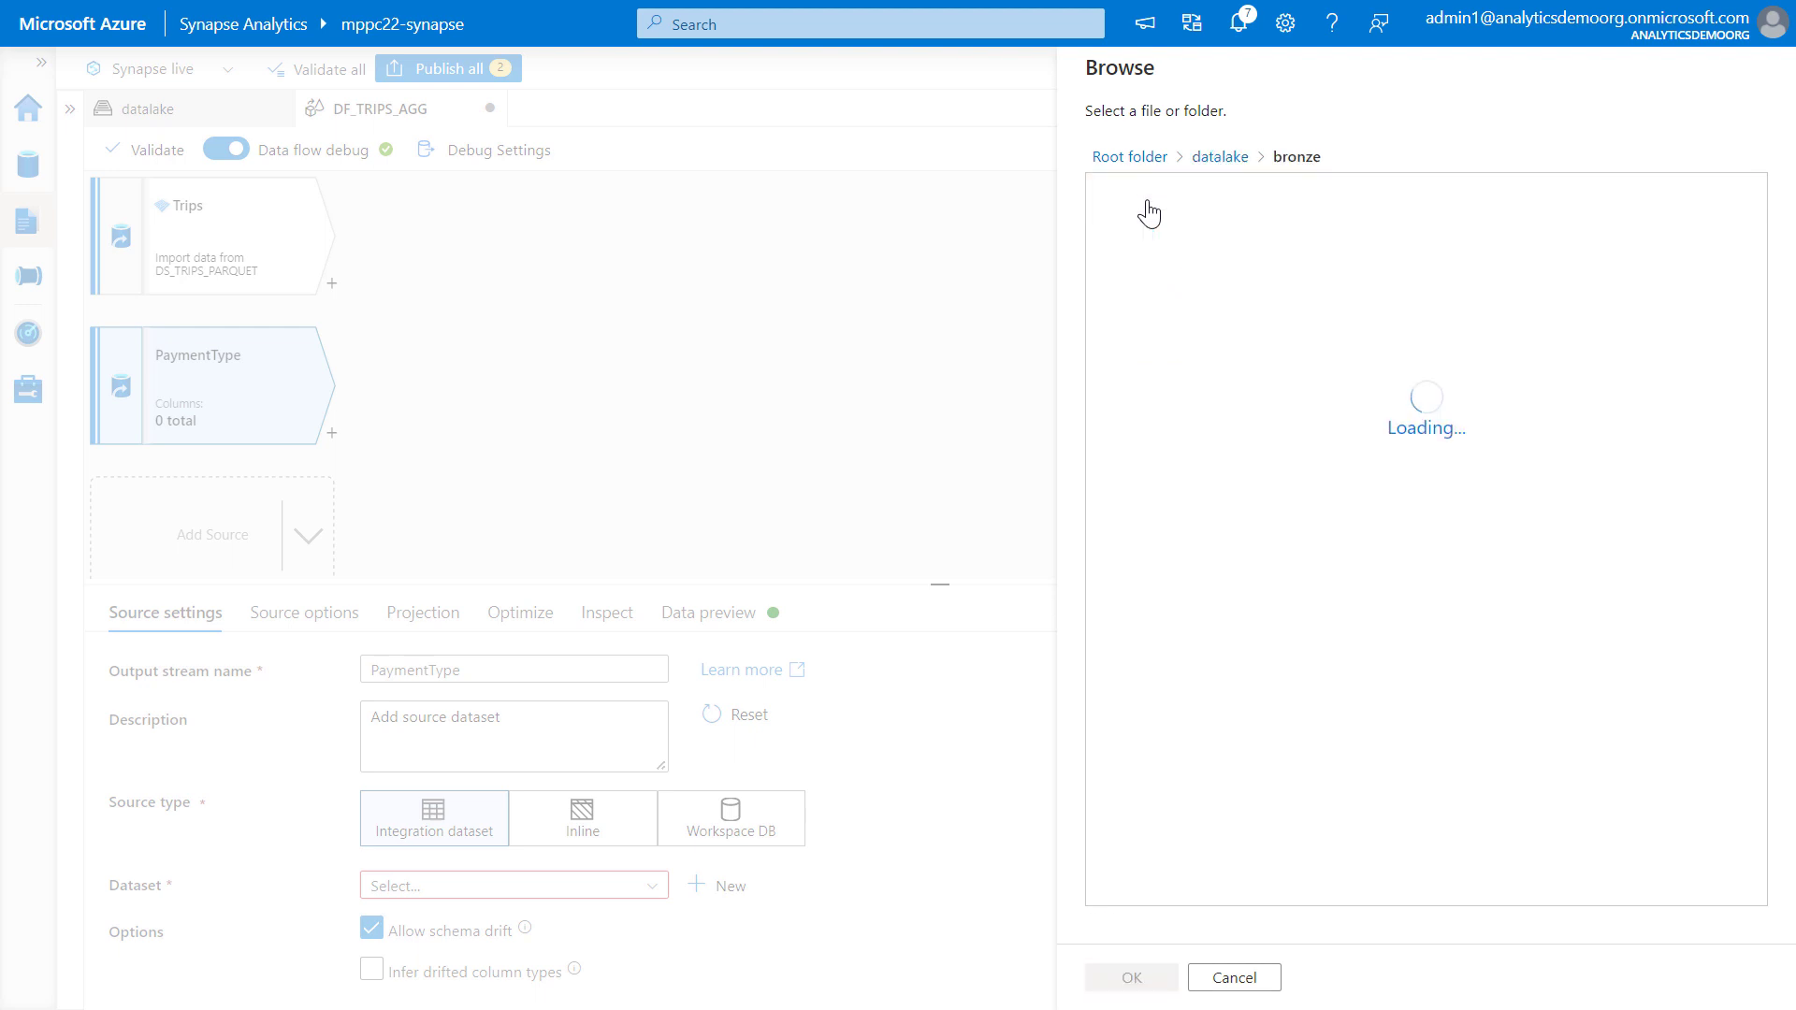
left_click(1143, 240)
left_click(1157, 202)
left_click(1154, 195)
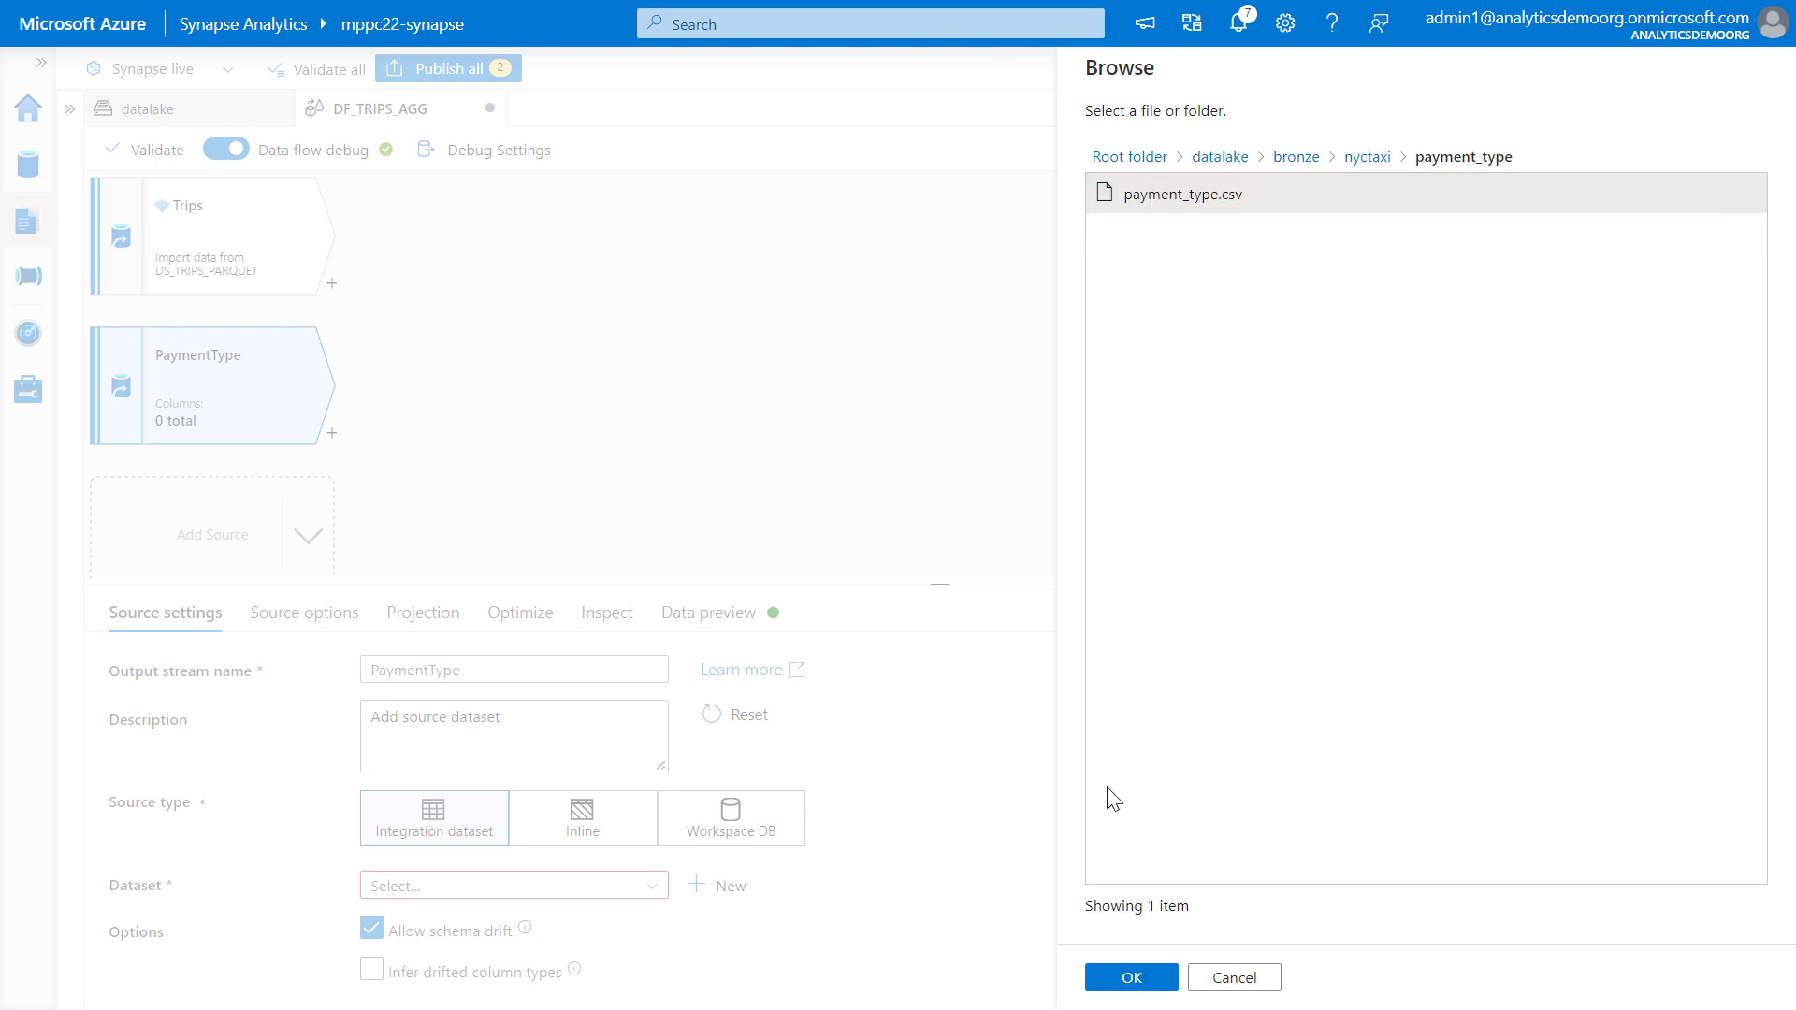
left_click(1142, 978)
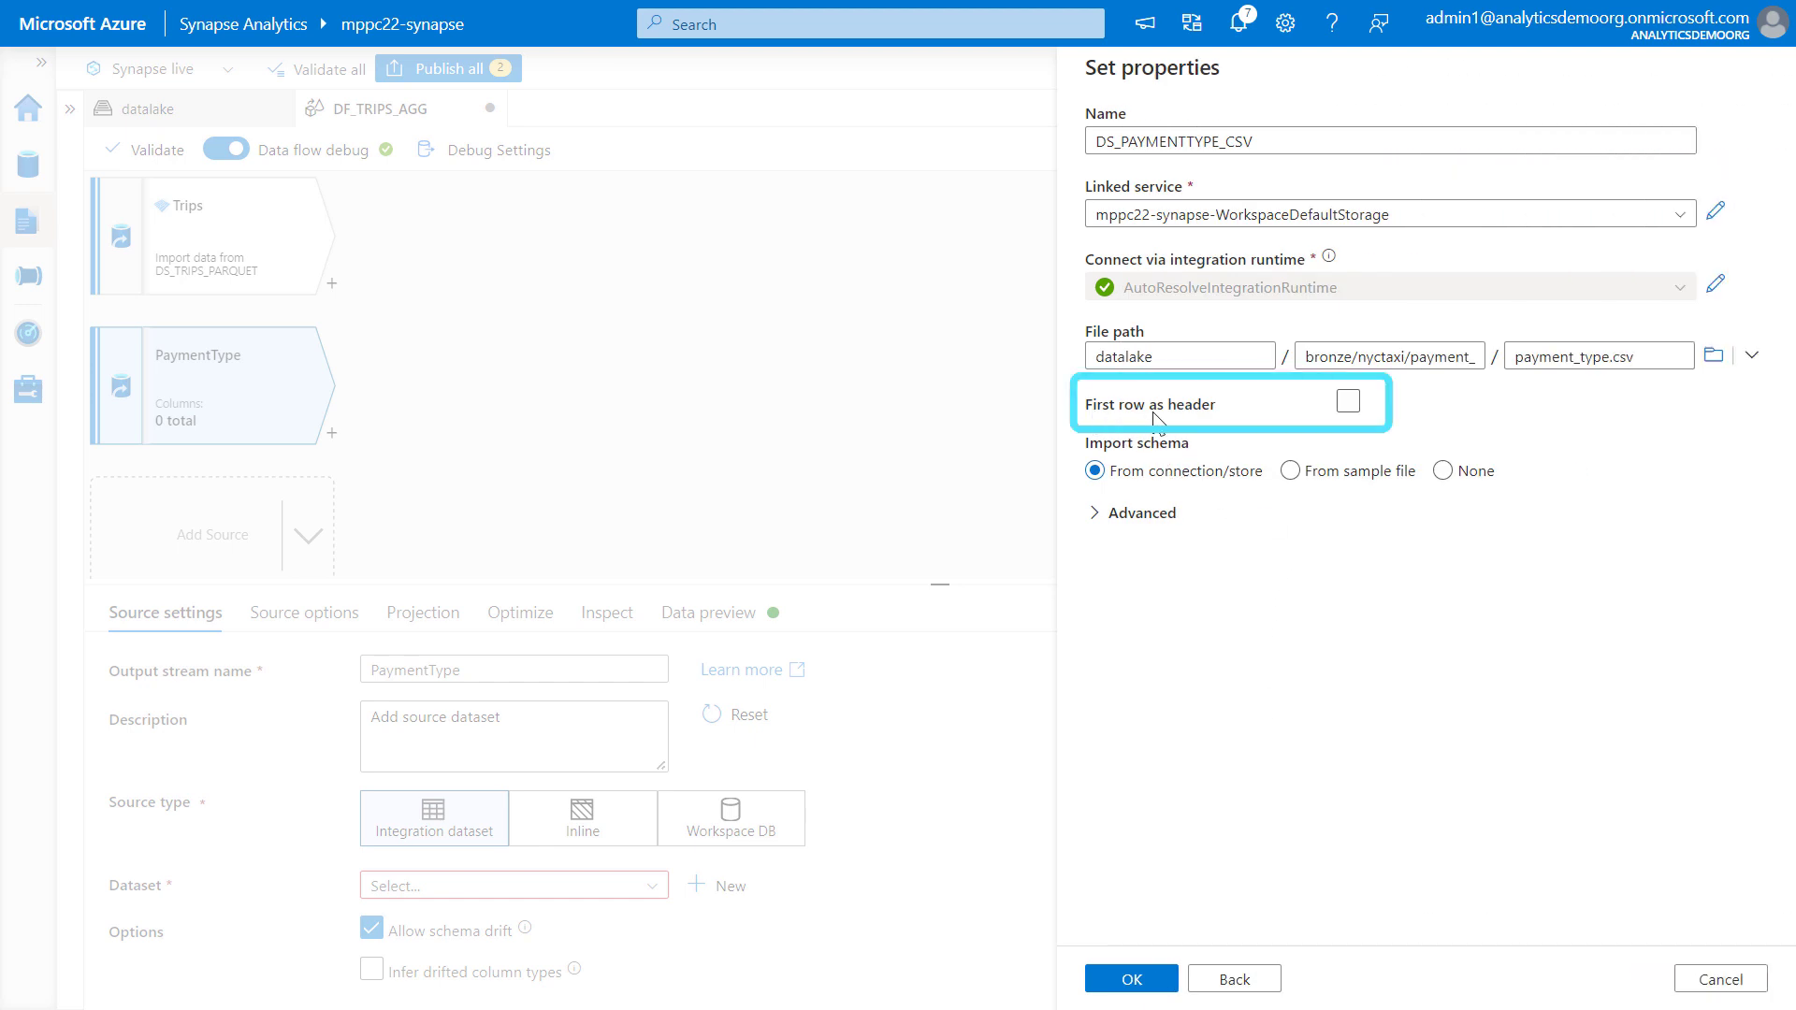
left_click(1348, 401)
left_click(1134, 978)
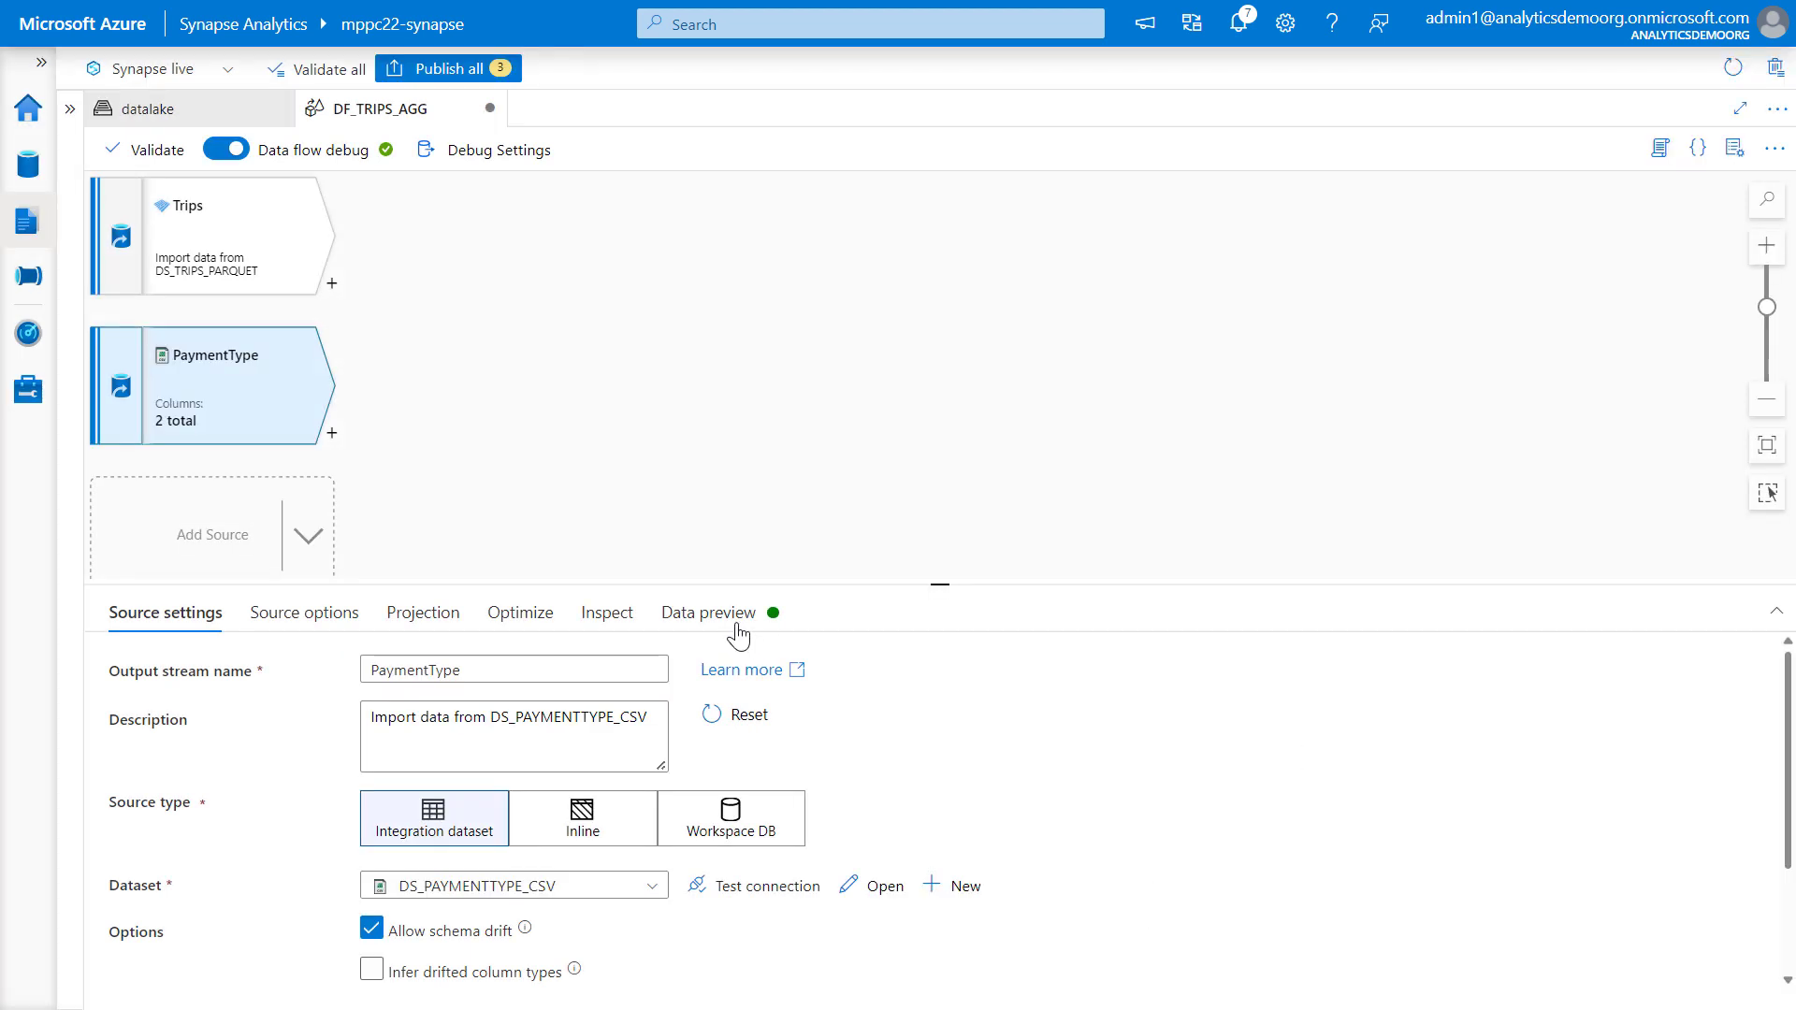
Load the data preview of the PaymentType source and review its rows.
left_click(708, 613)
left_click(147, 708)
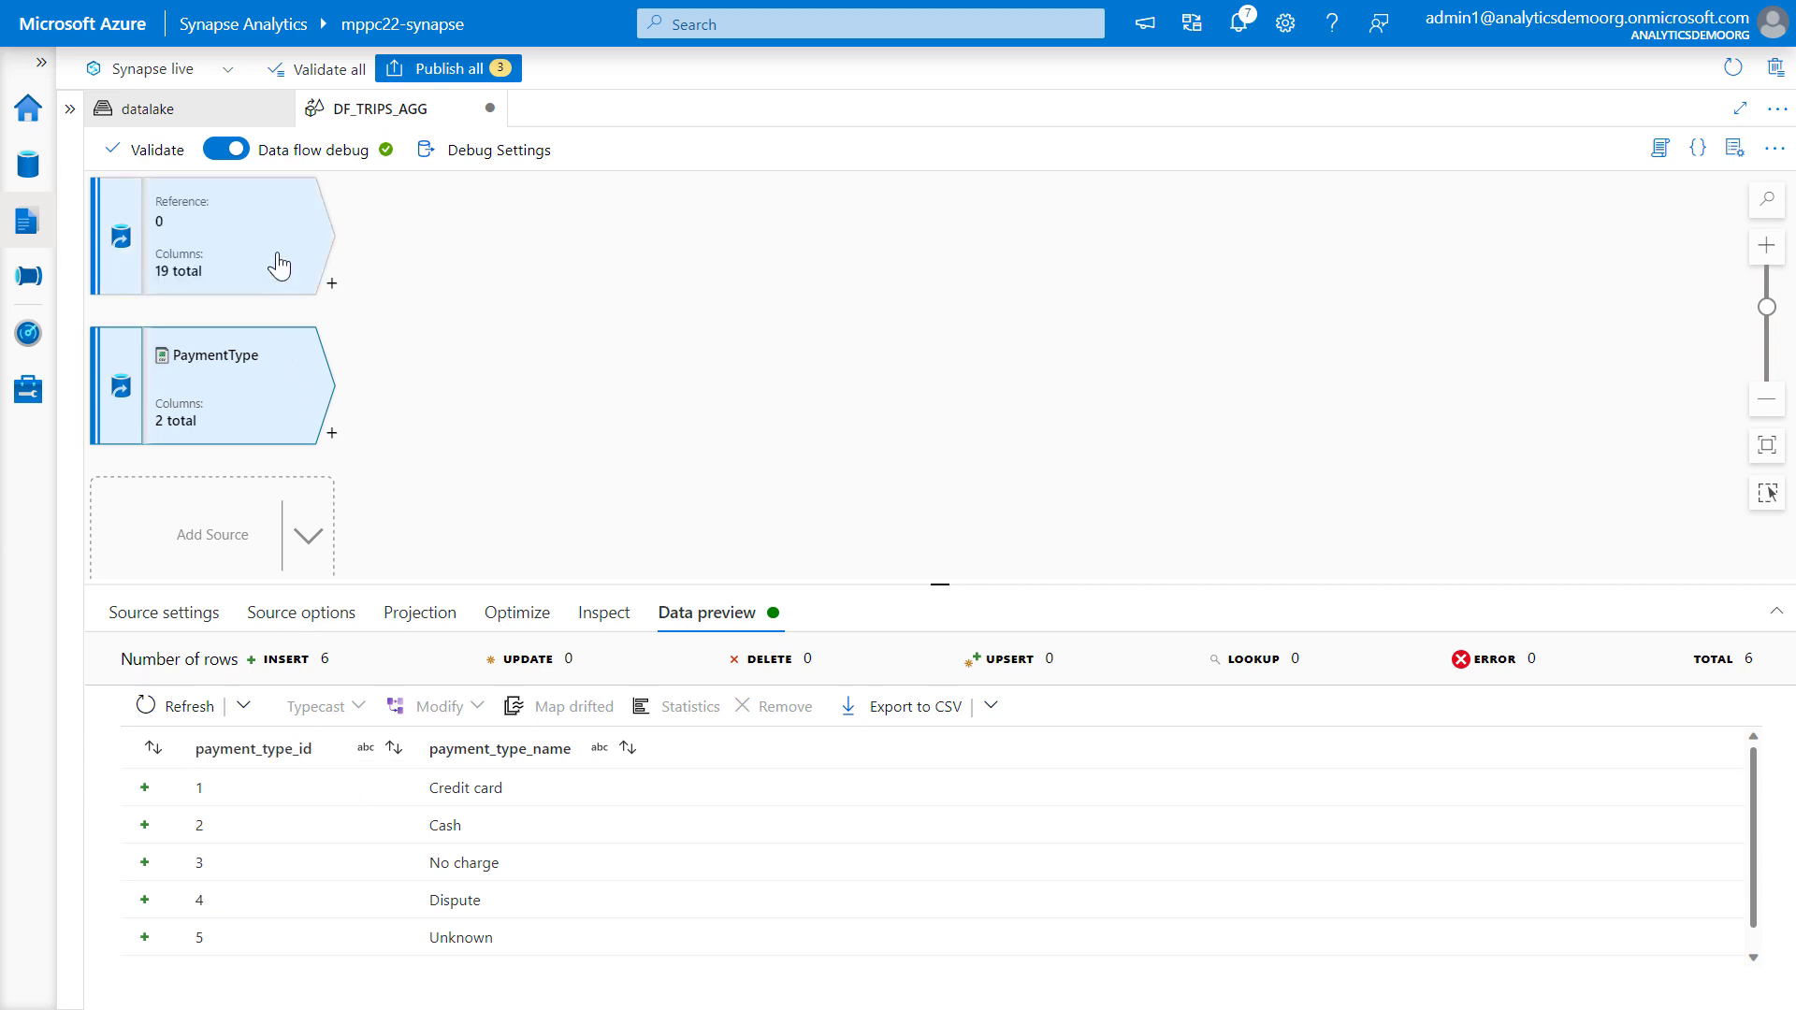
left_click(626, 346)
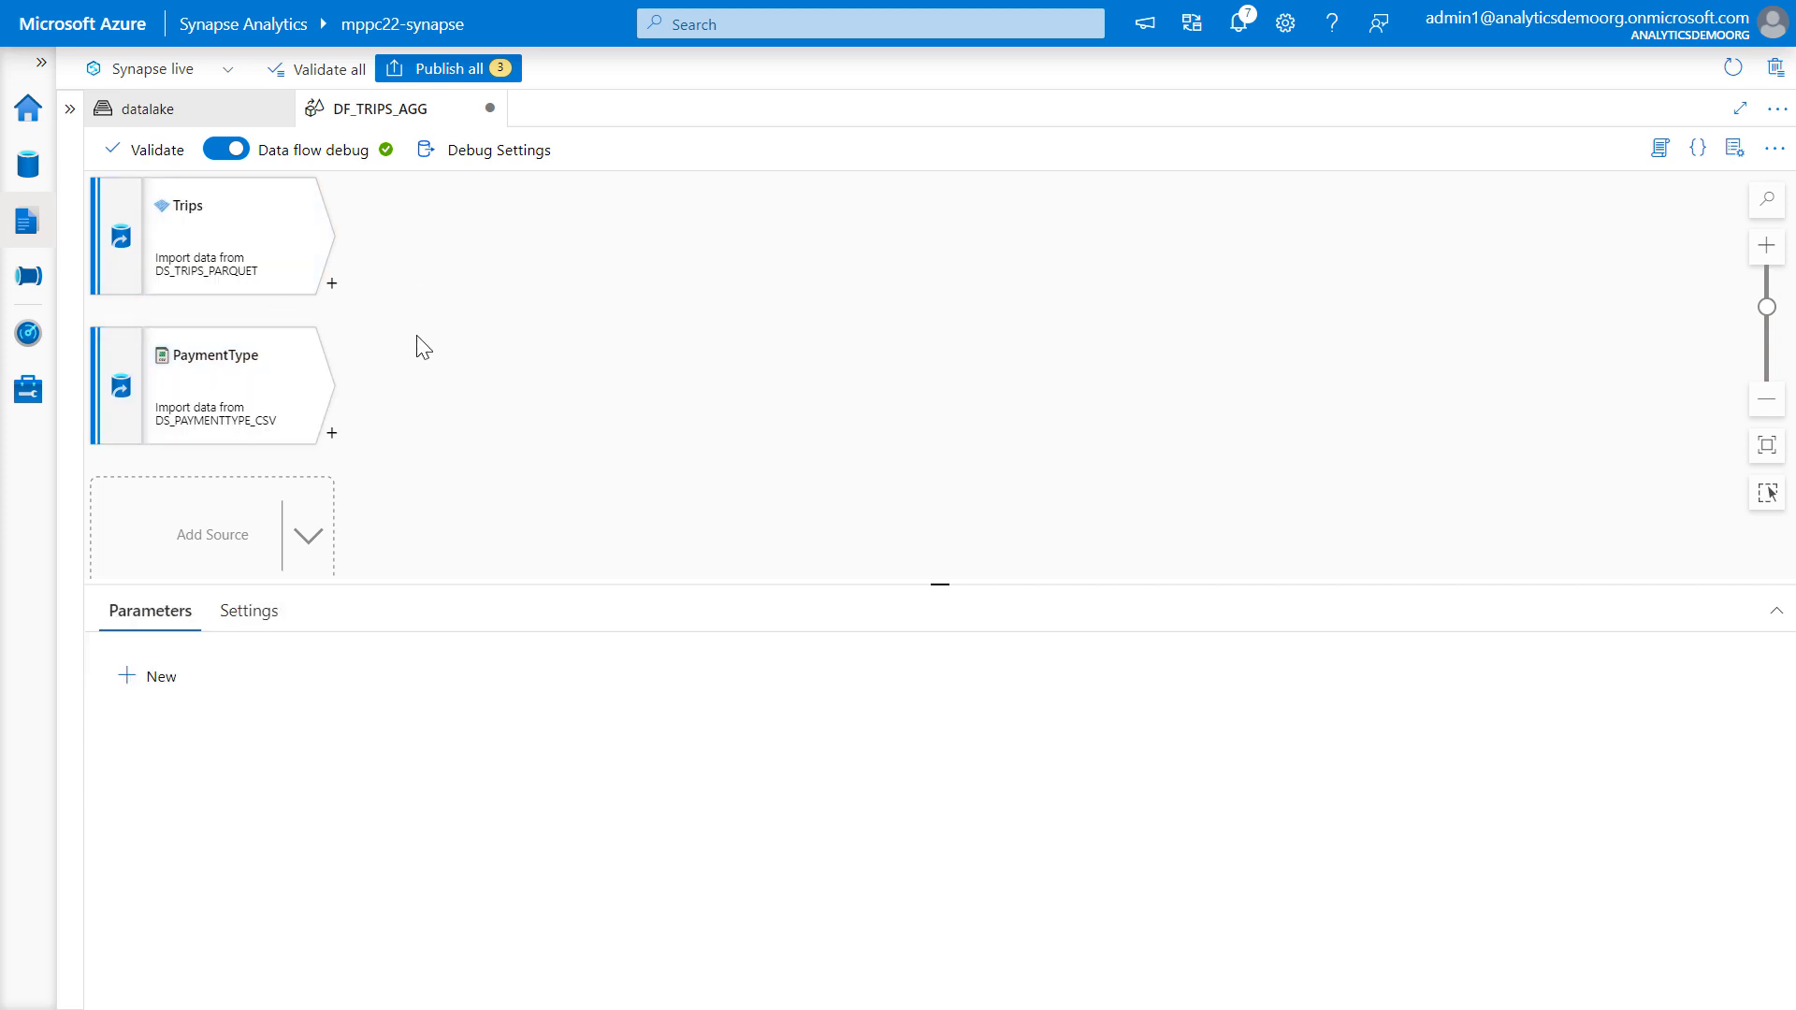
Add a Join transformation after the Trips source and name its output stream JoinTripsPaymentType.
left_click(332, 285)
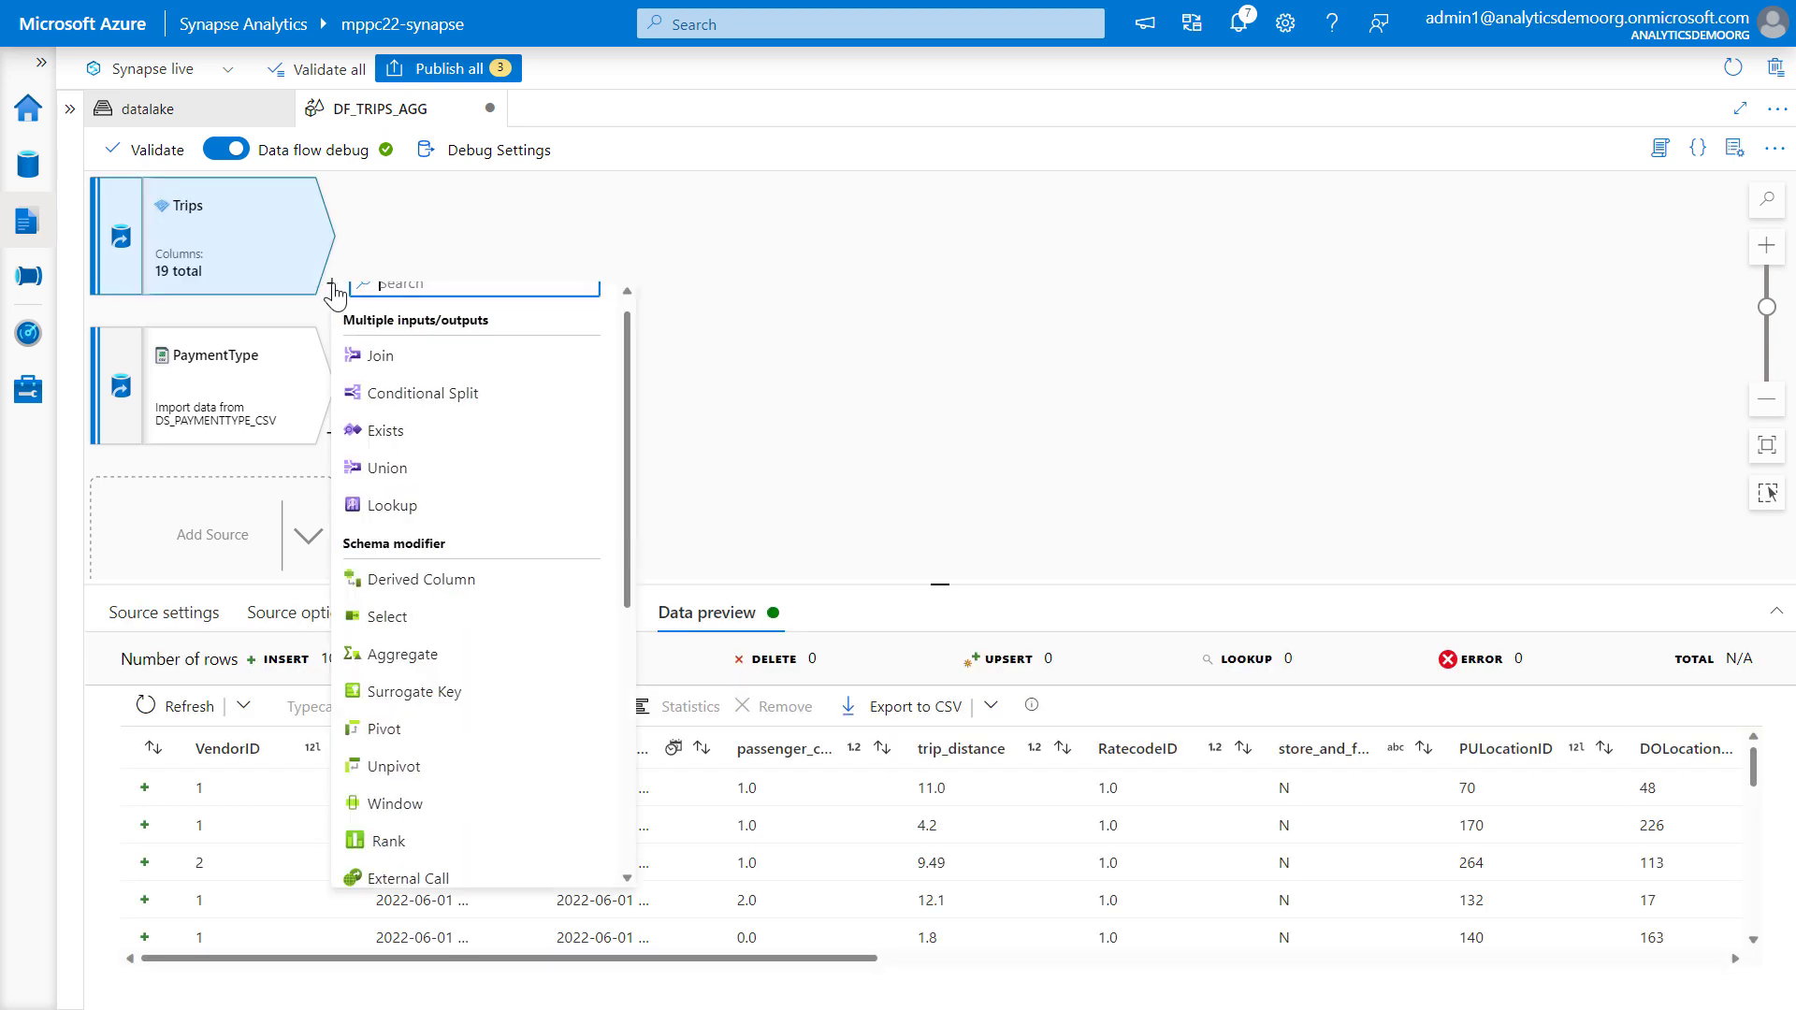
left_click(380, 367)
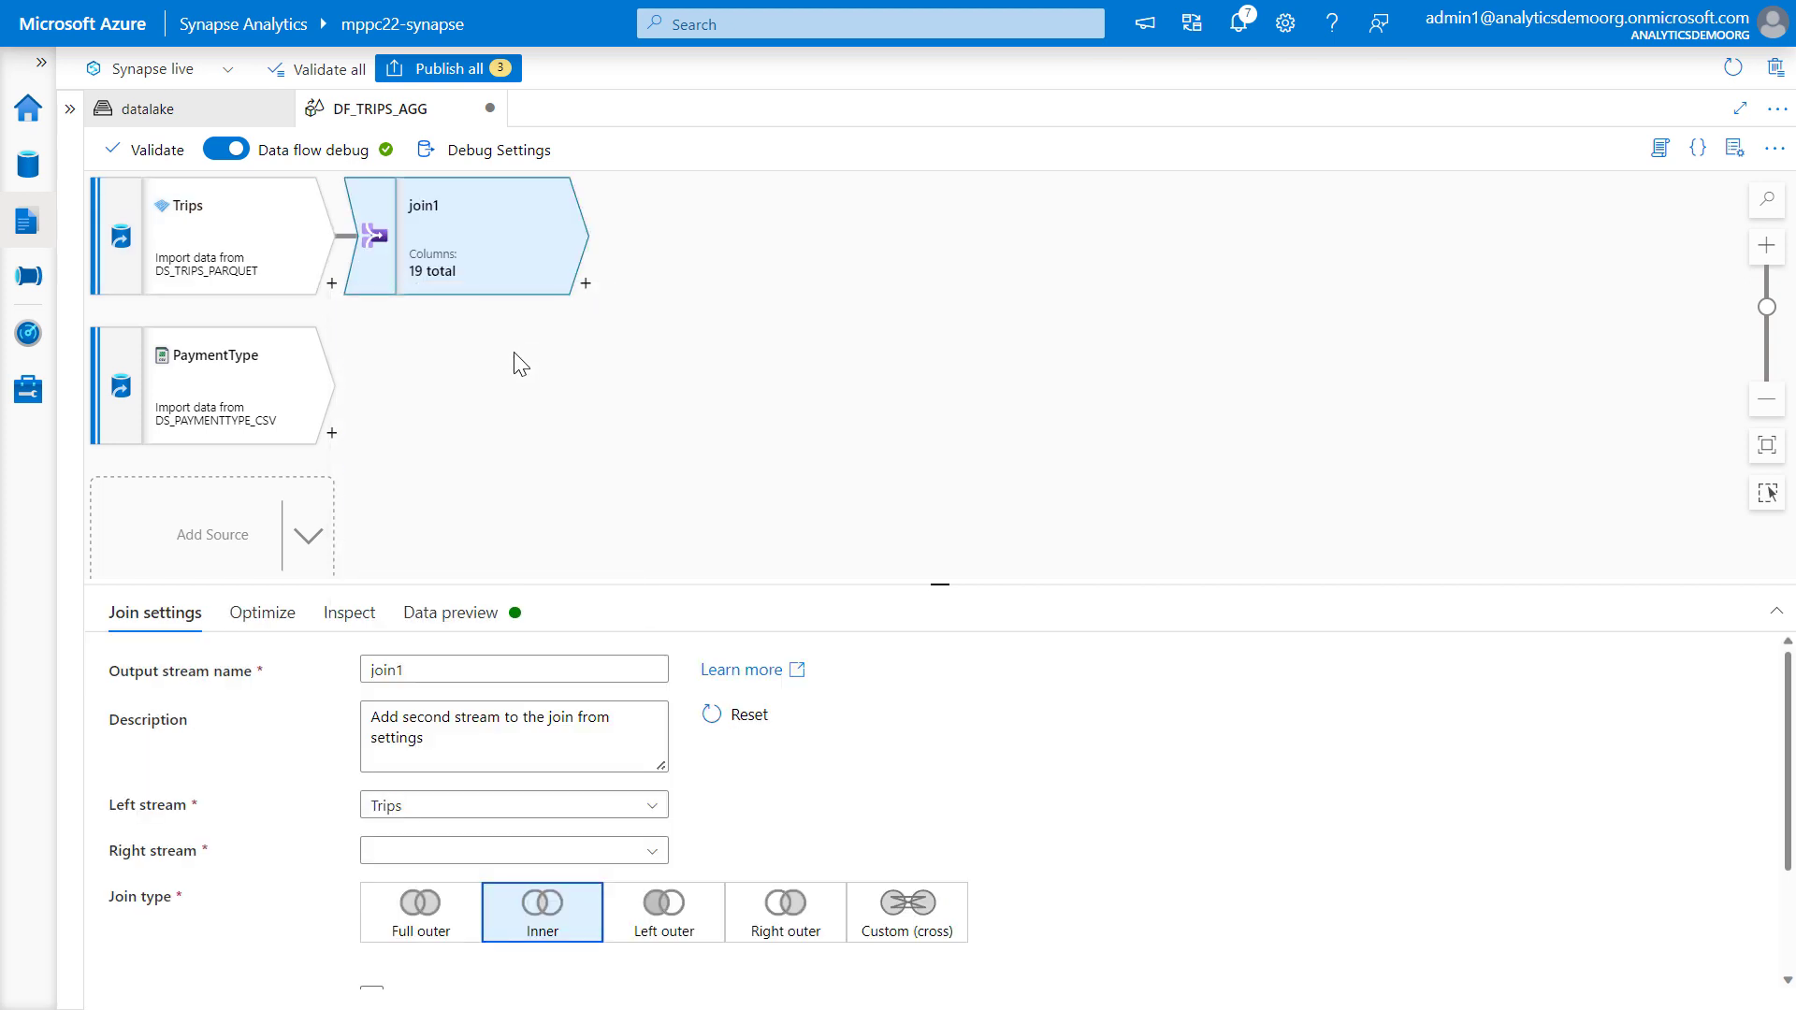
left_click_drag(473, 668, 269, 668)
type("JoinTripsPaymentType")
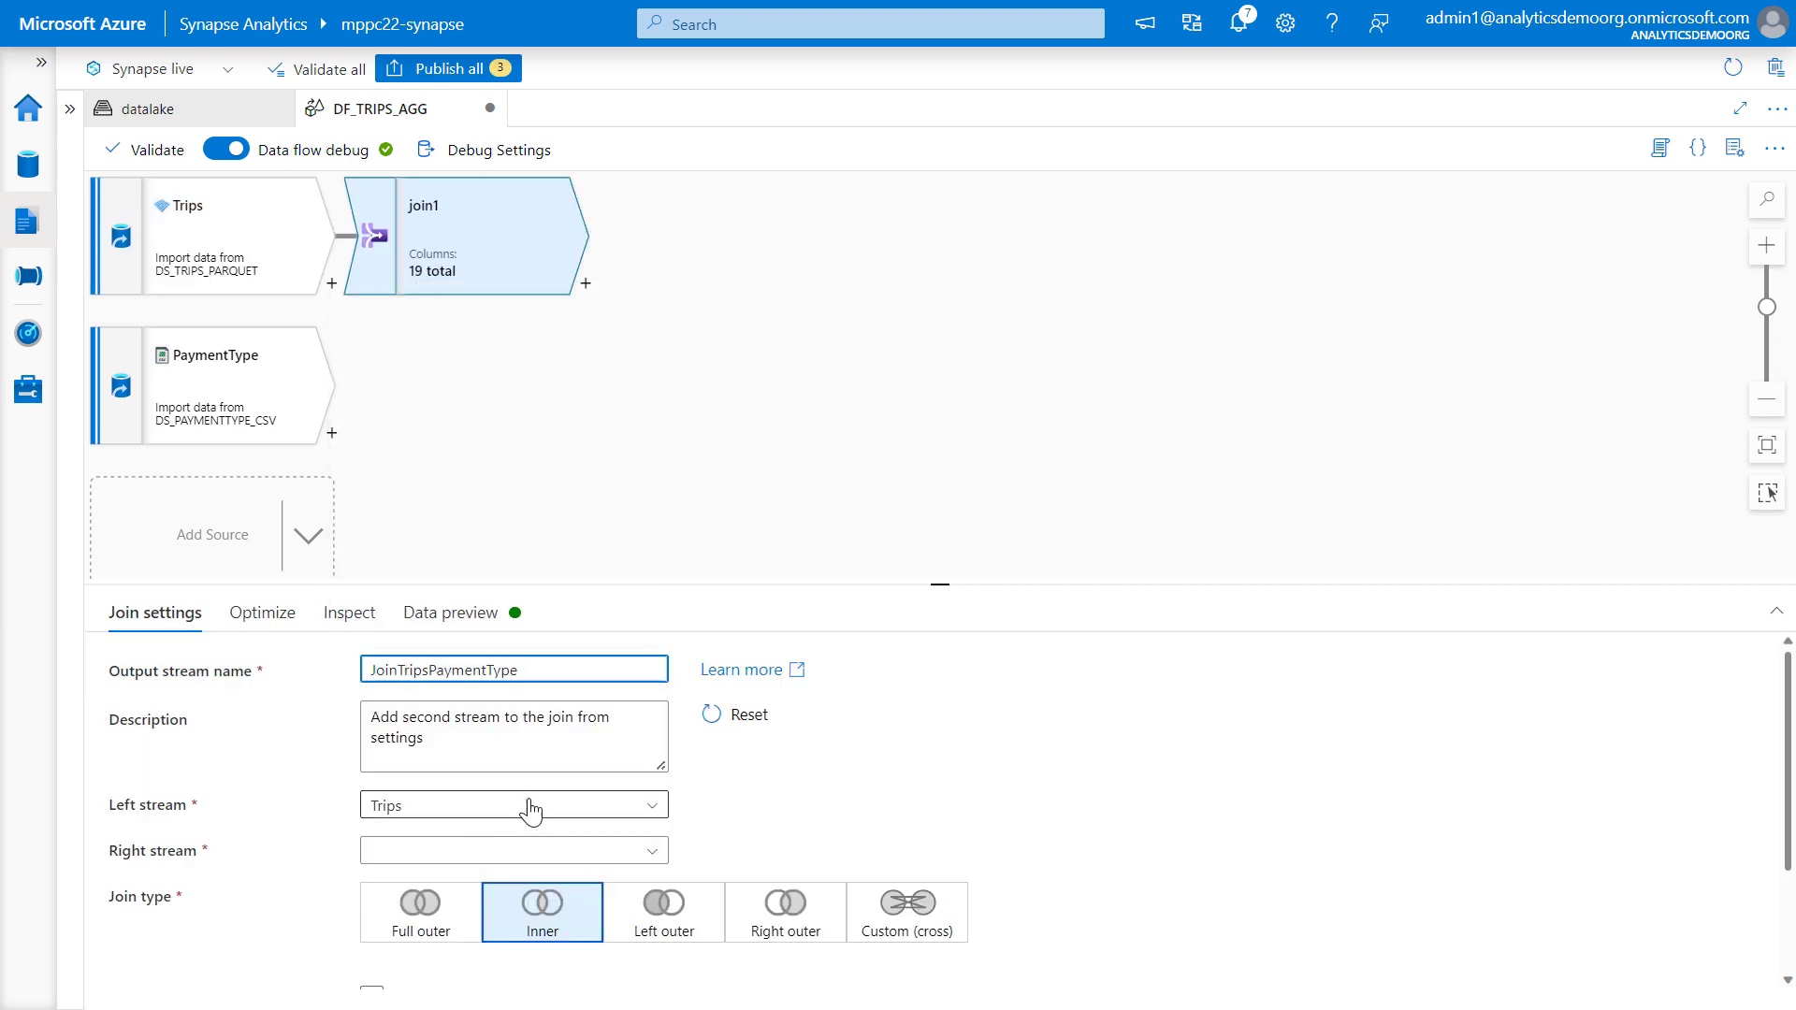
Set the join's right stream to PaymentType and its join type to Left outer.
left_click(374, 850)
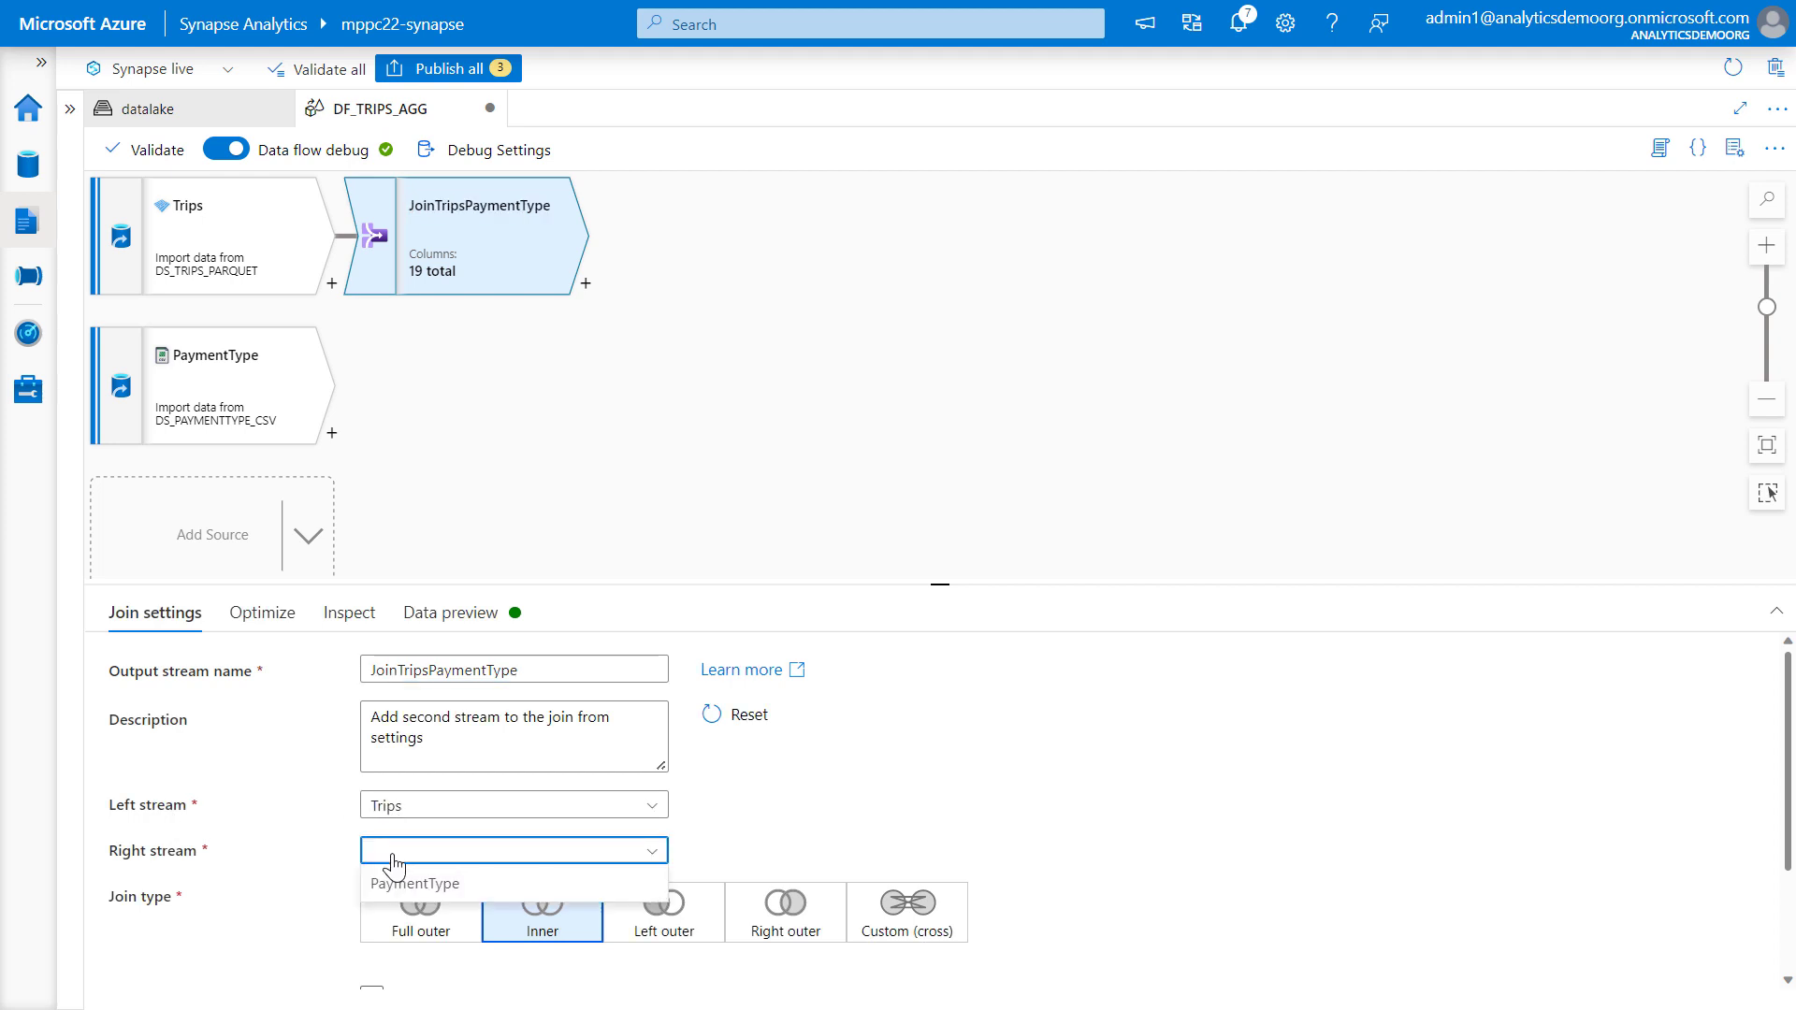
left_click(411, 878)
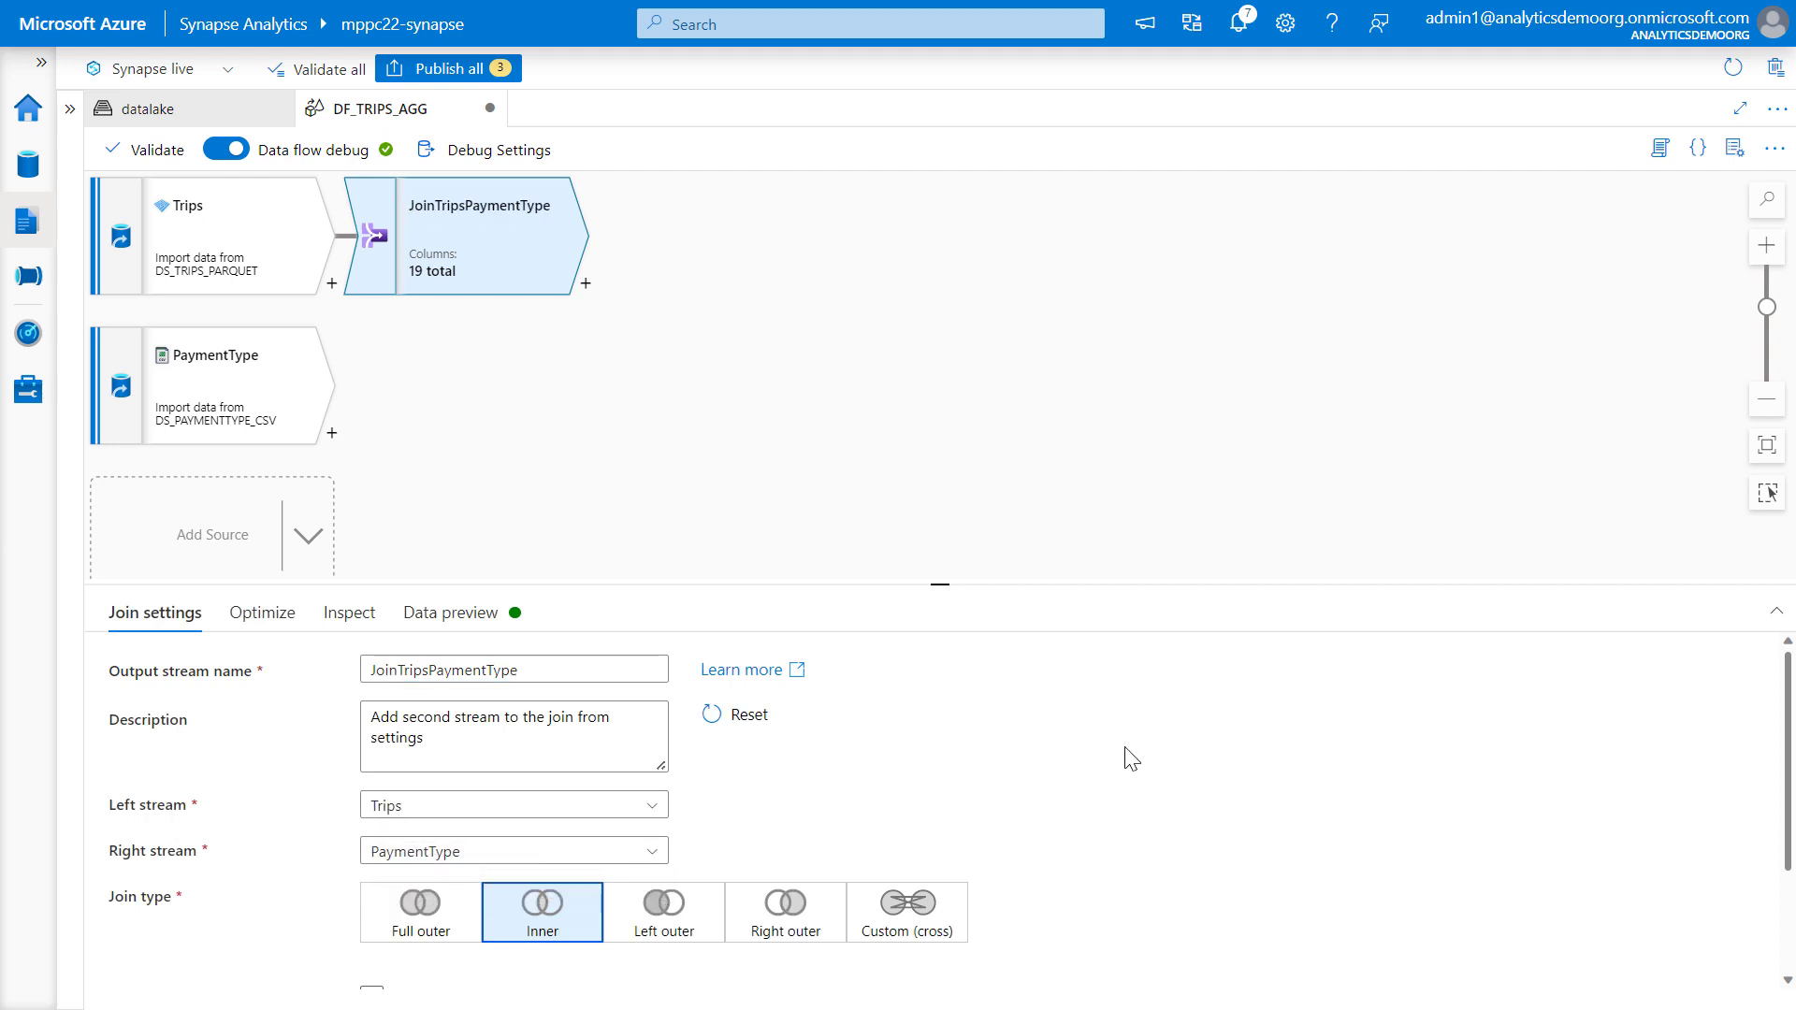
left_click(664, 906)
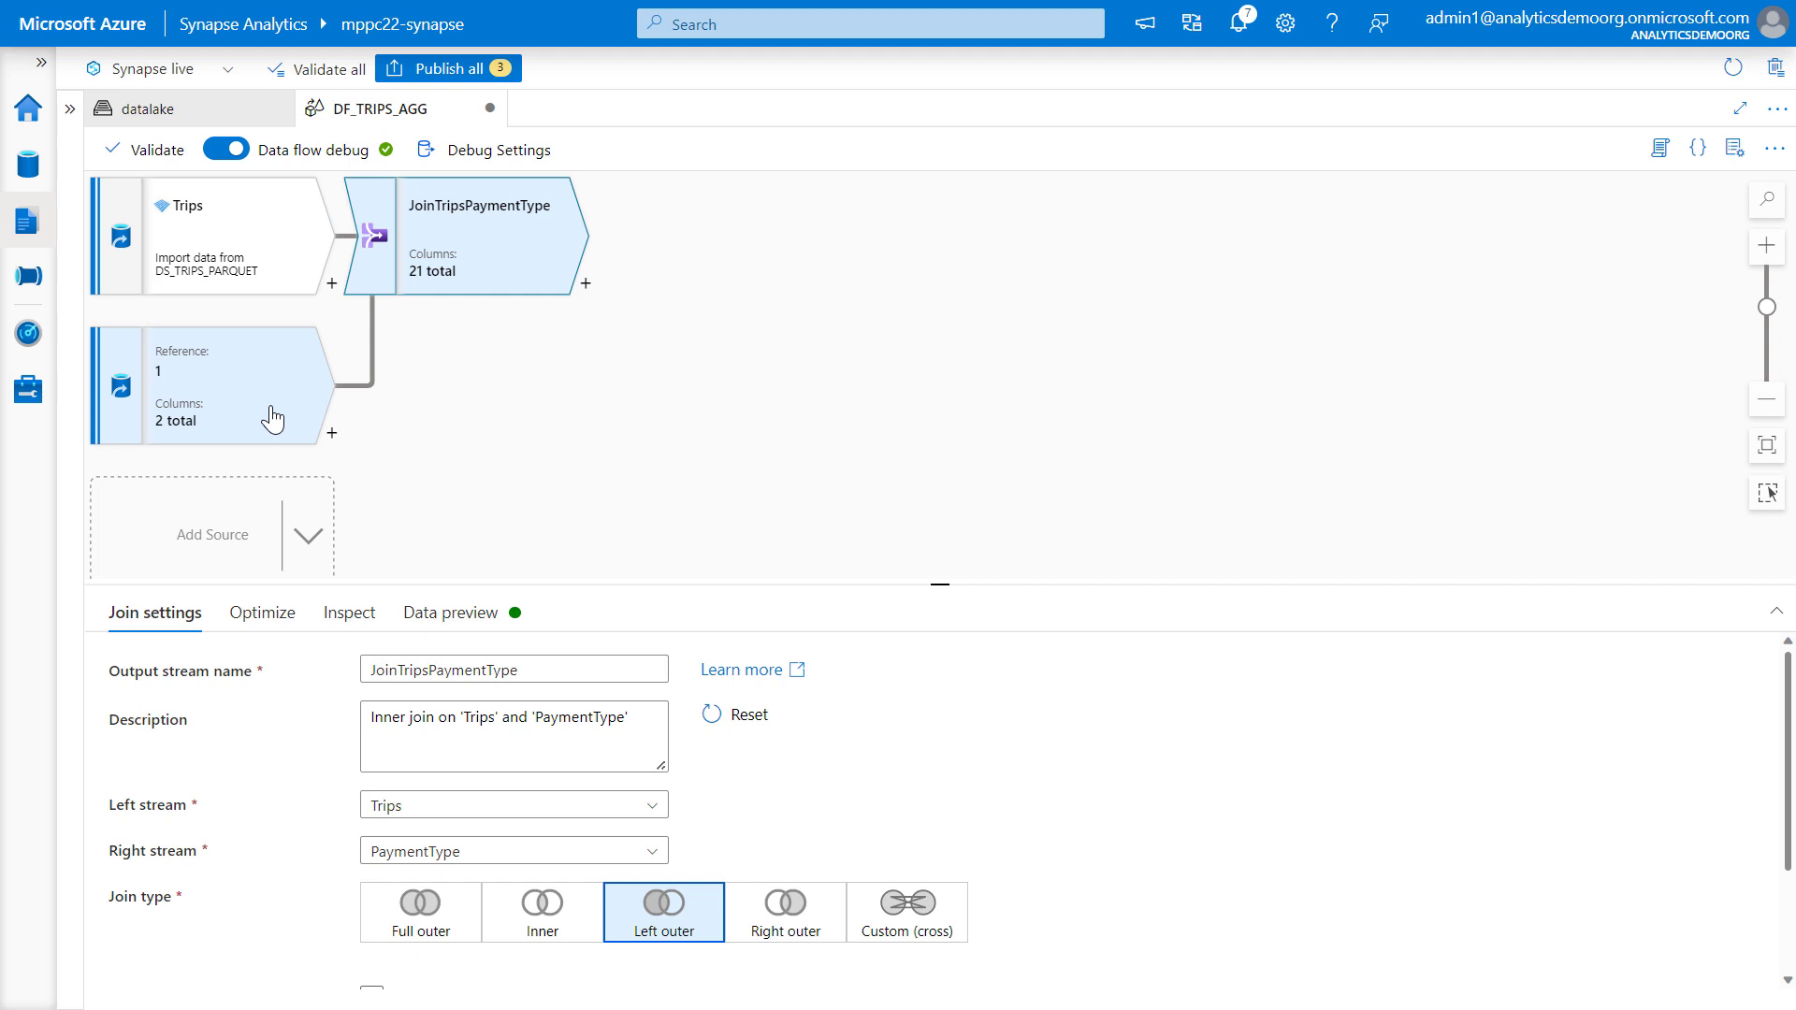
Set the join condition so that the Trips column payment_type equals the PaymentType column payment_type_id.
scroll(1176, 810, "down", 2)
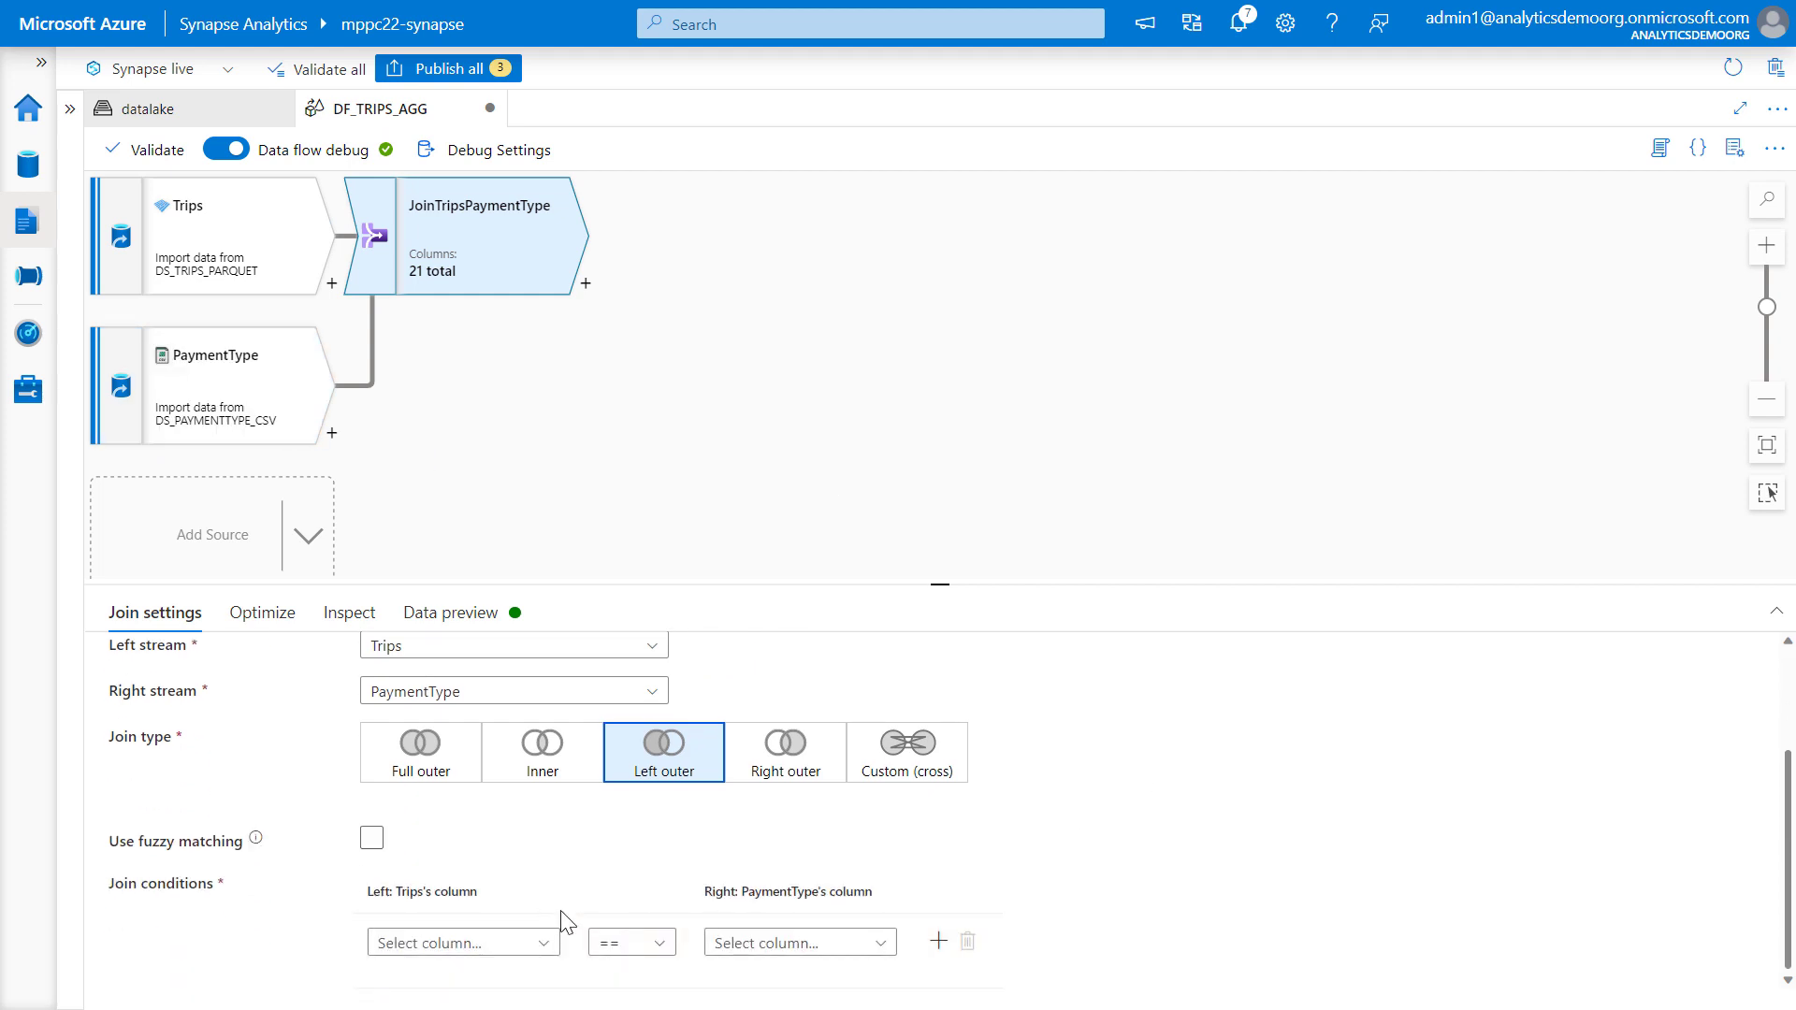
left_click(527, 949)
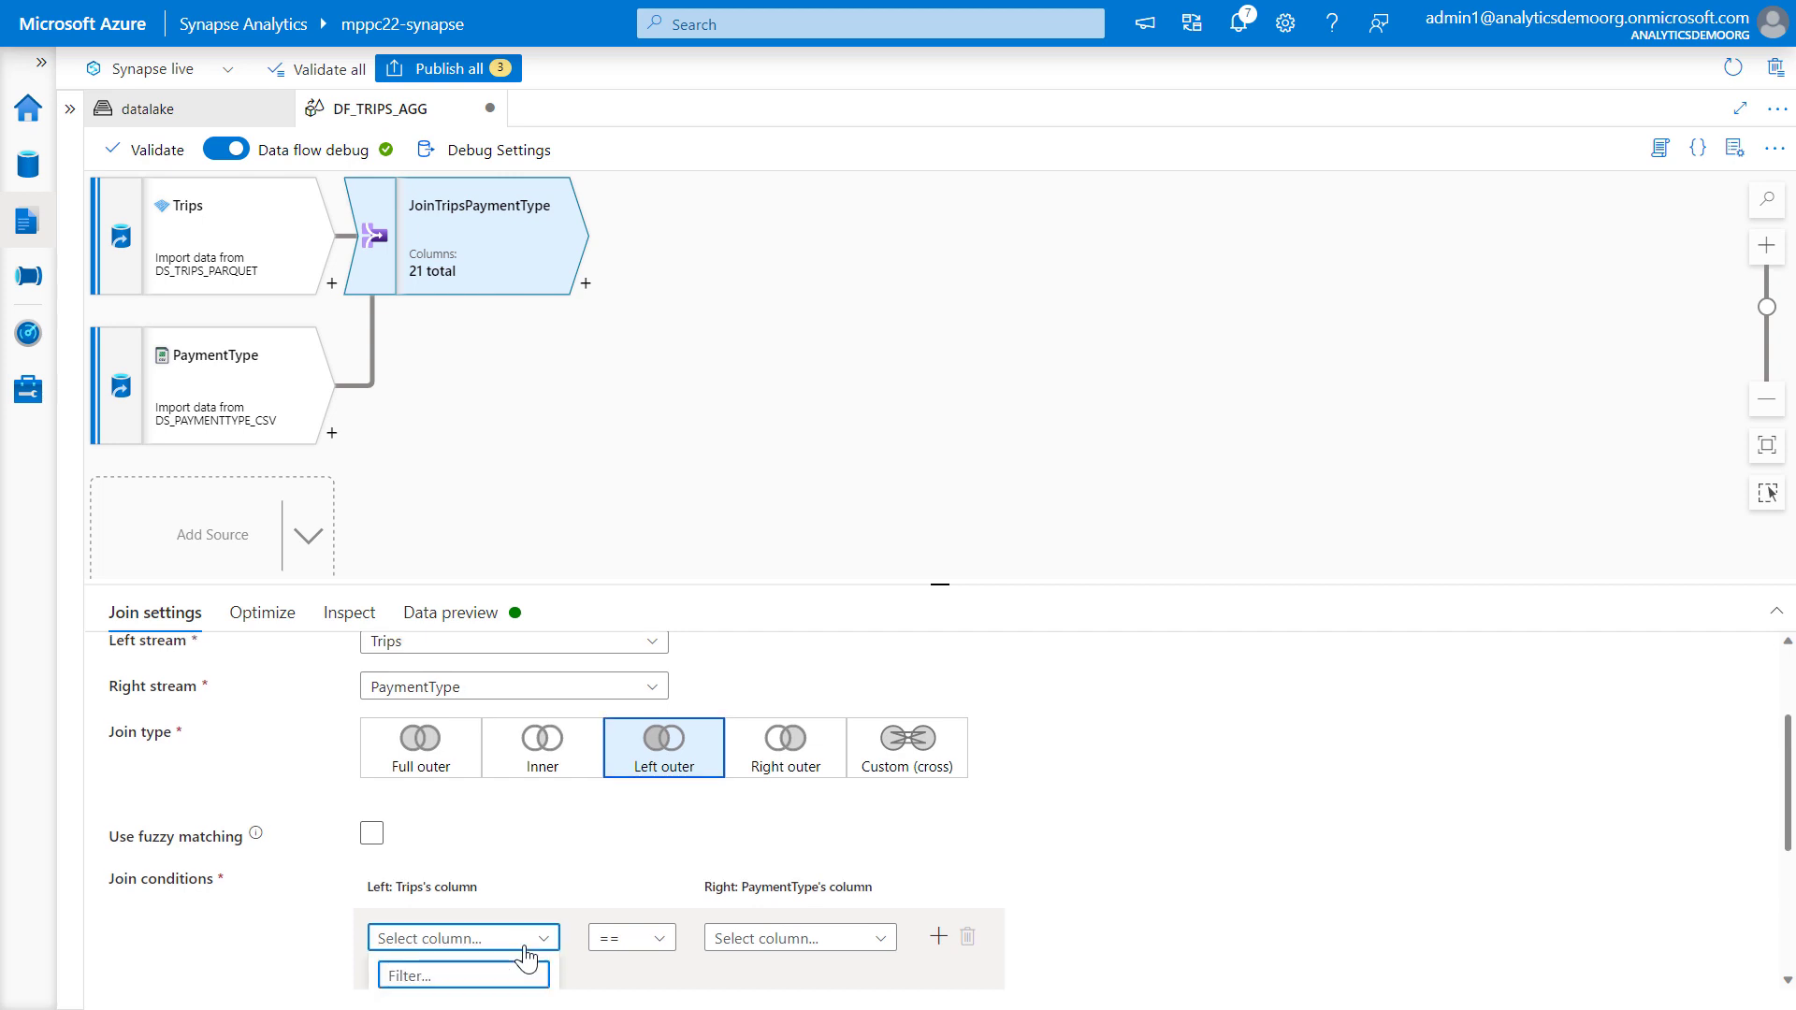
type("pay")
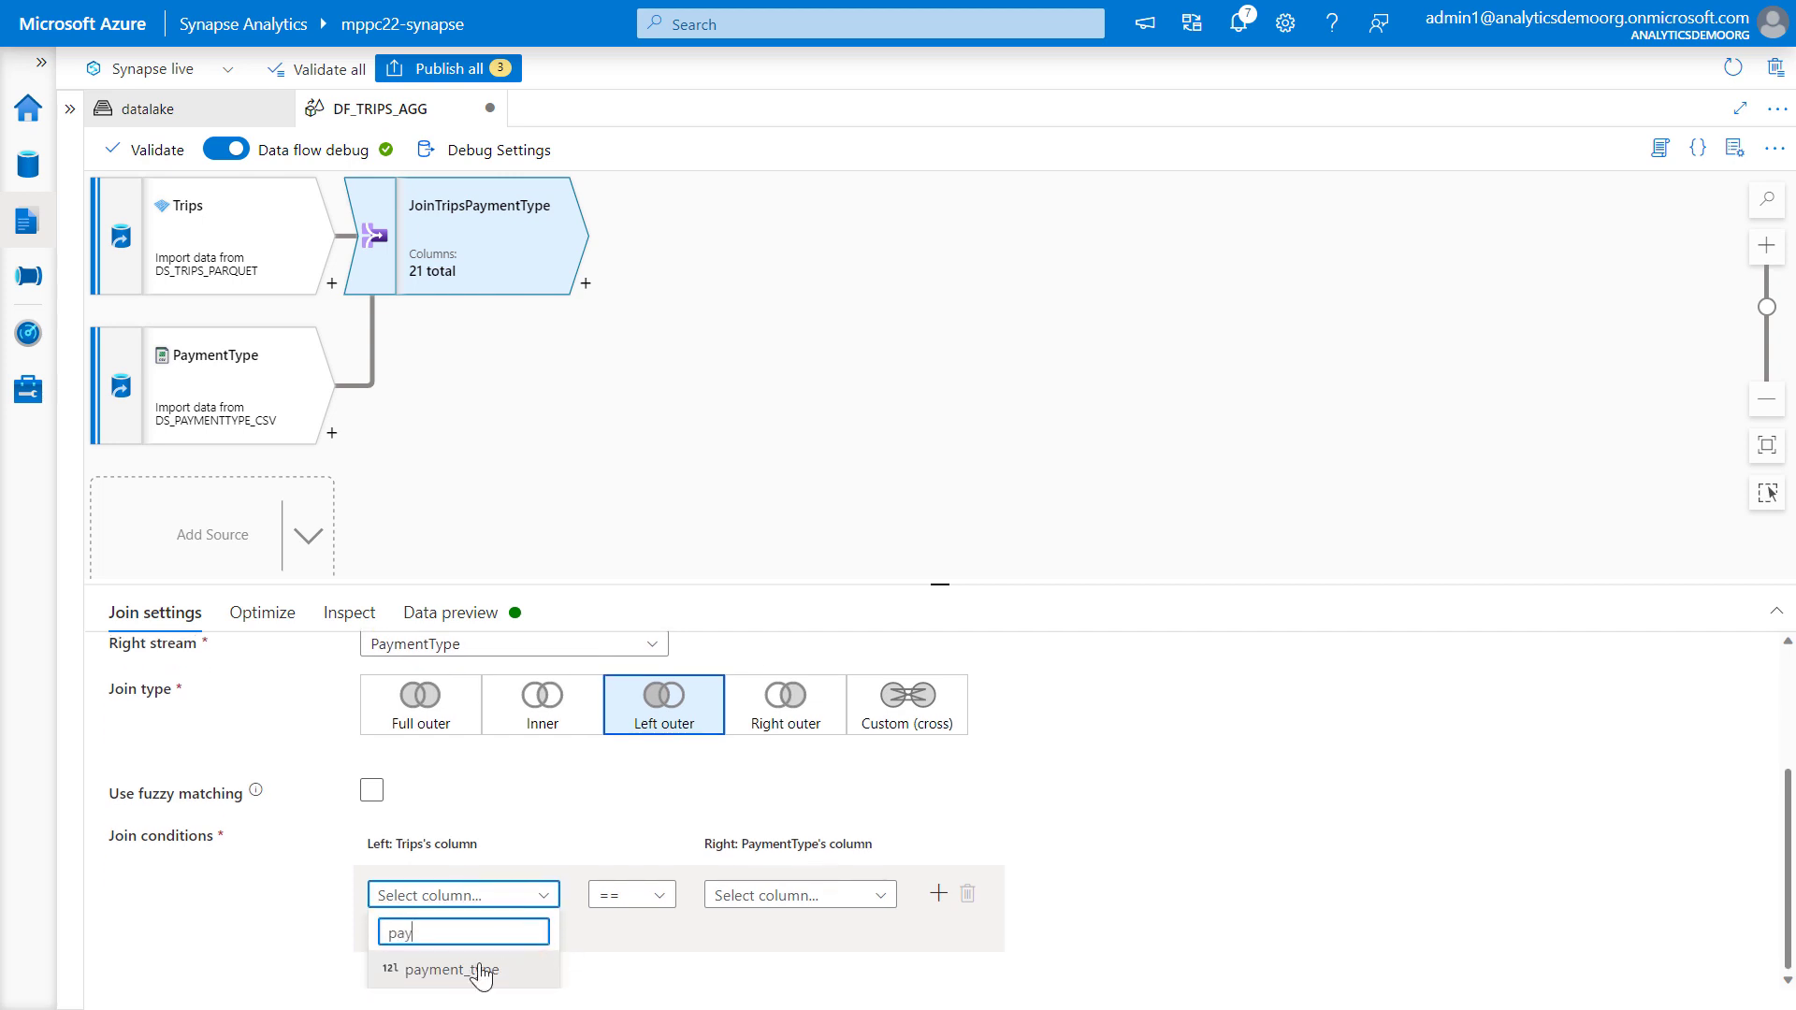
left_click(477, 968)
left_click(774, 945)
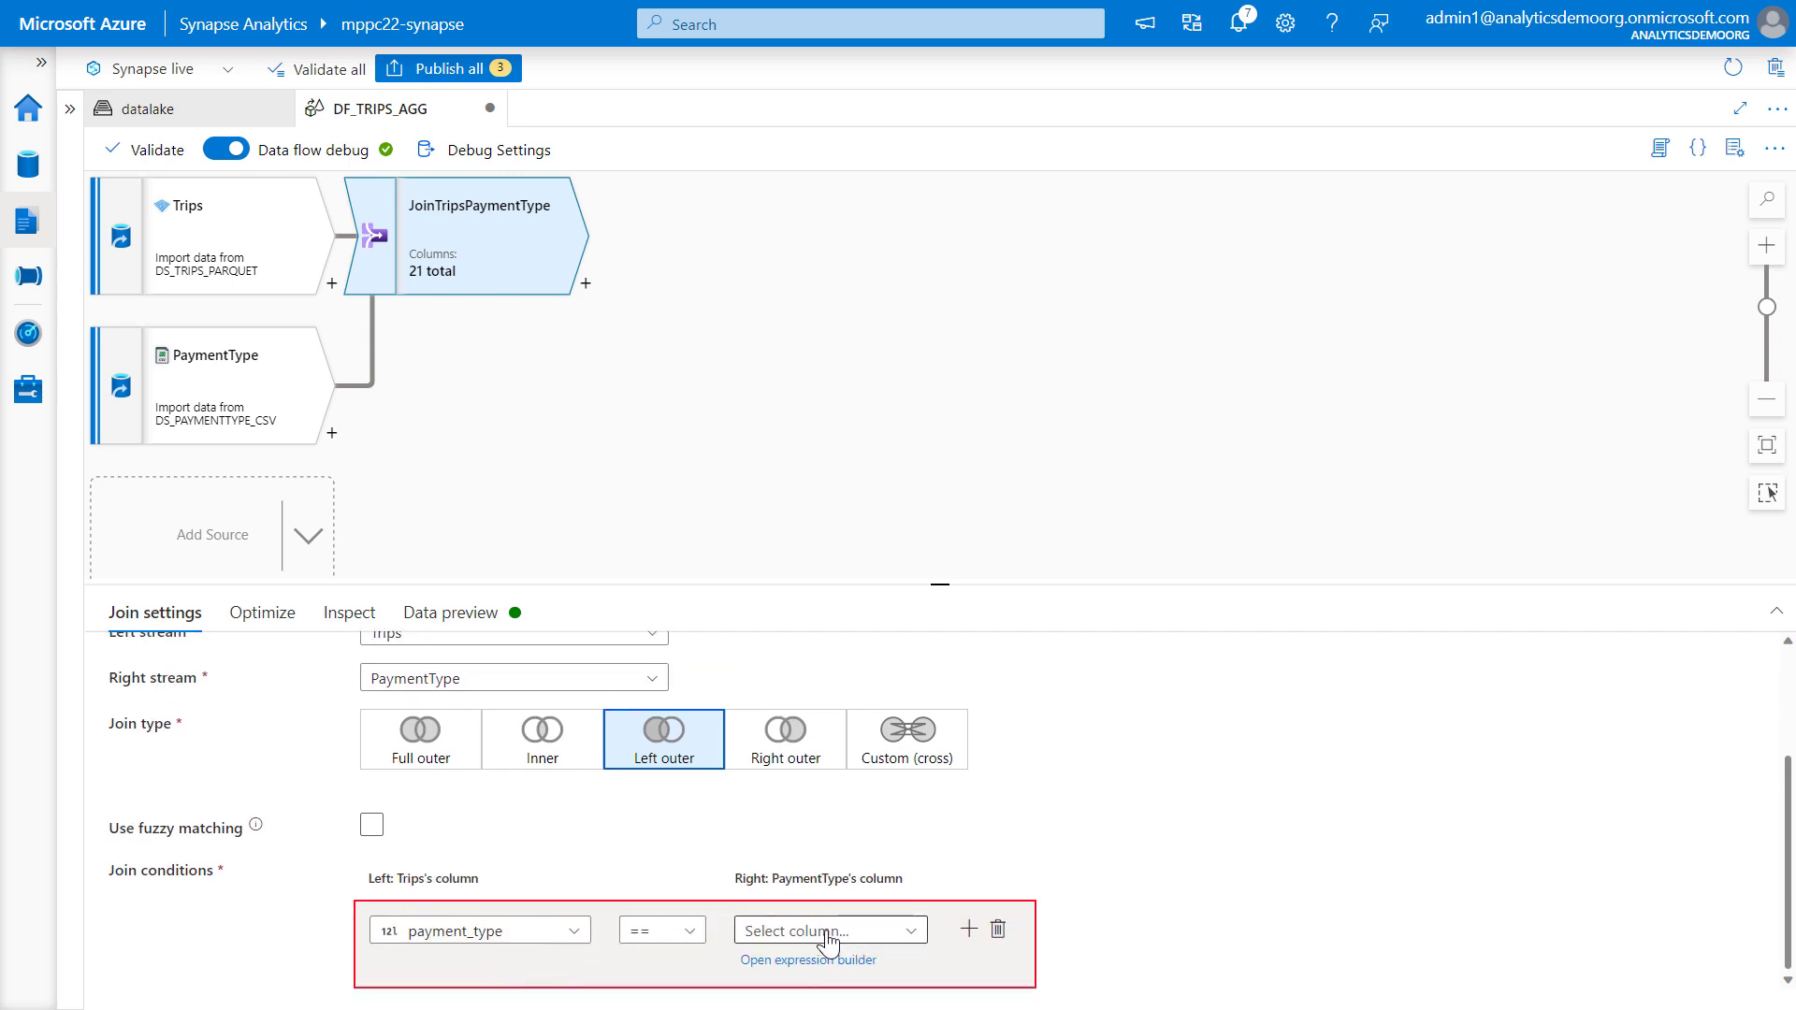
left_click(814, 977)
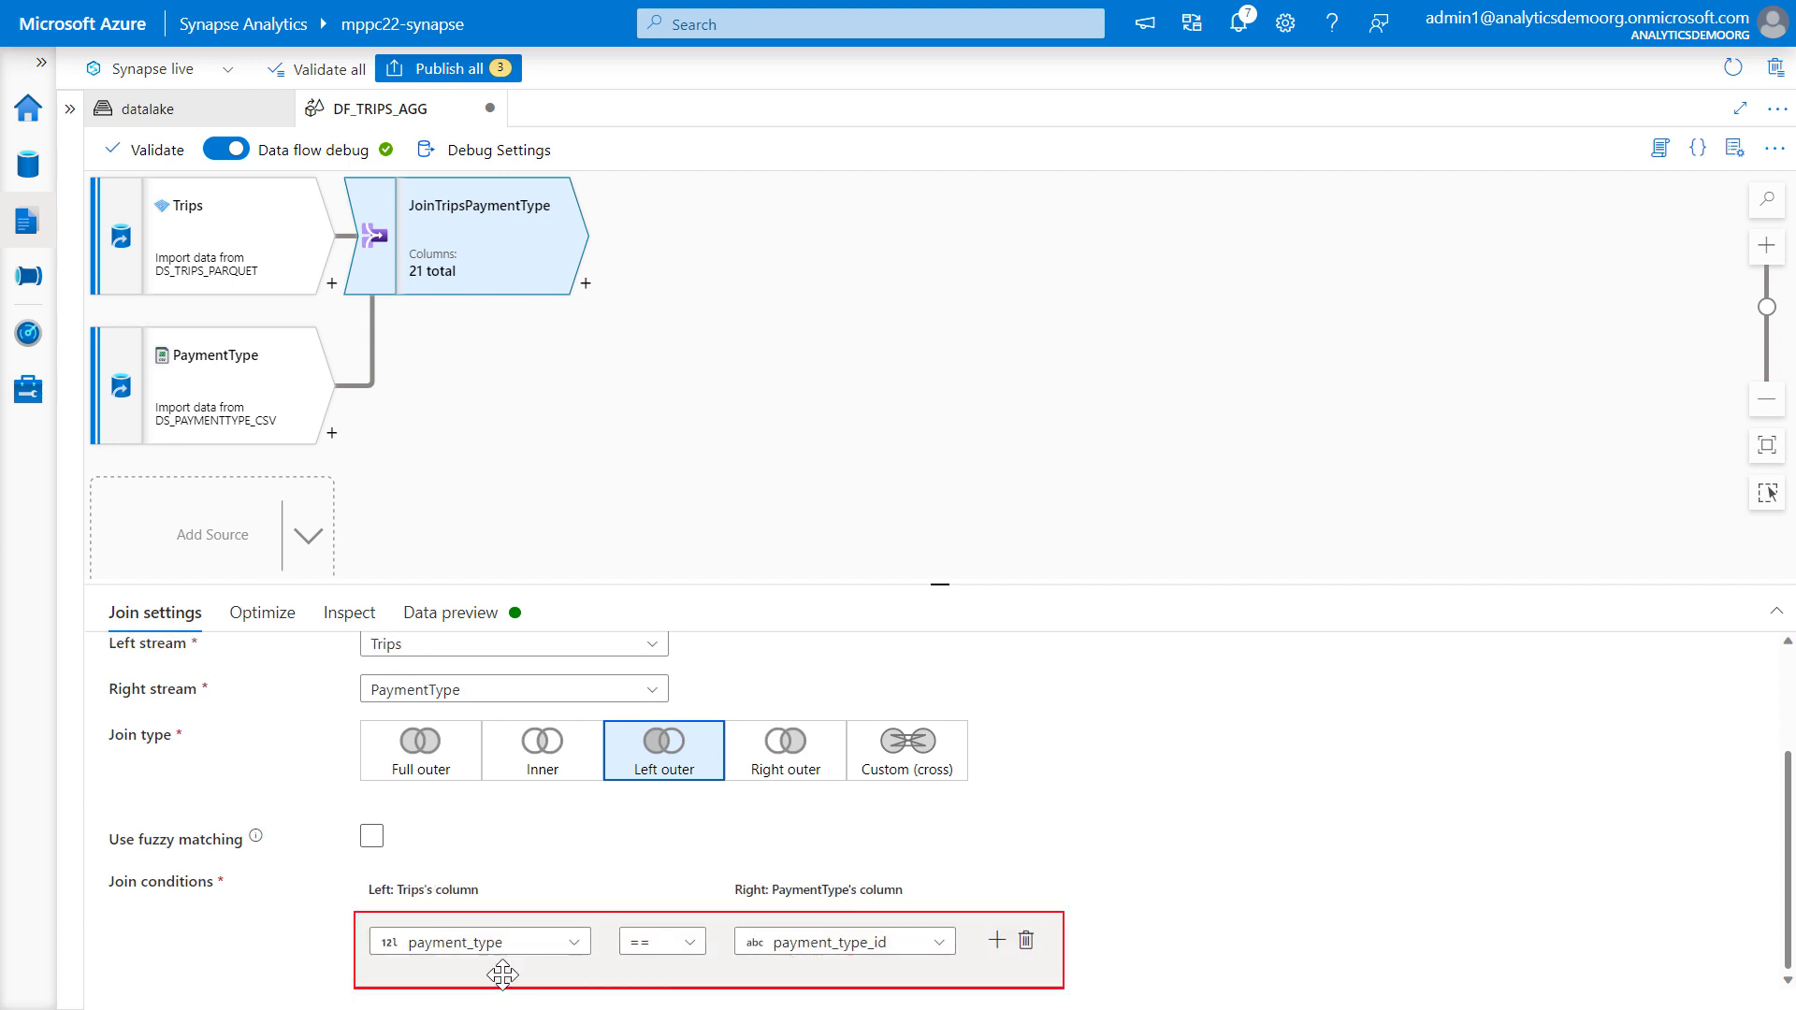
mouse_move(388, 944)
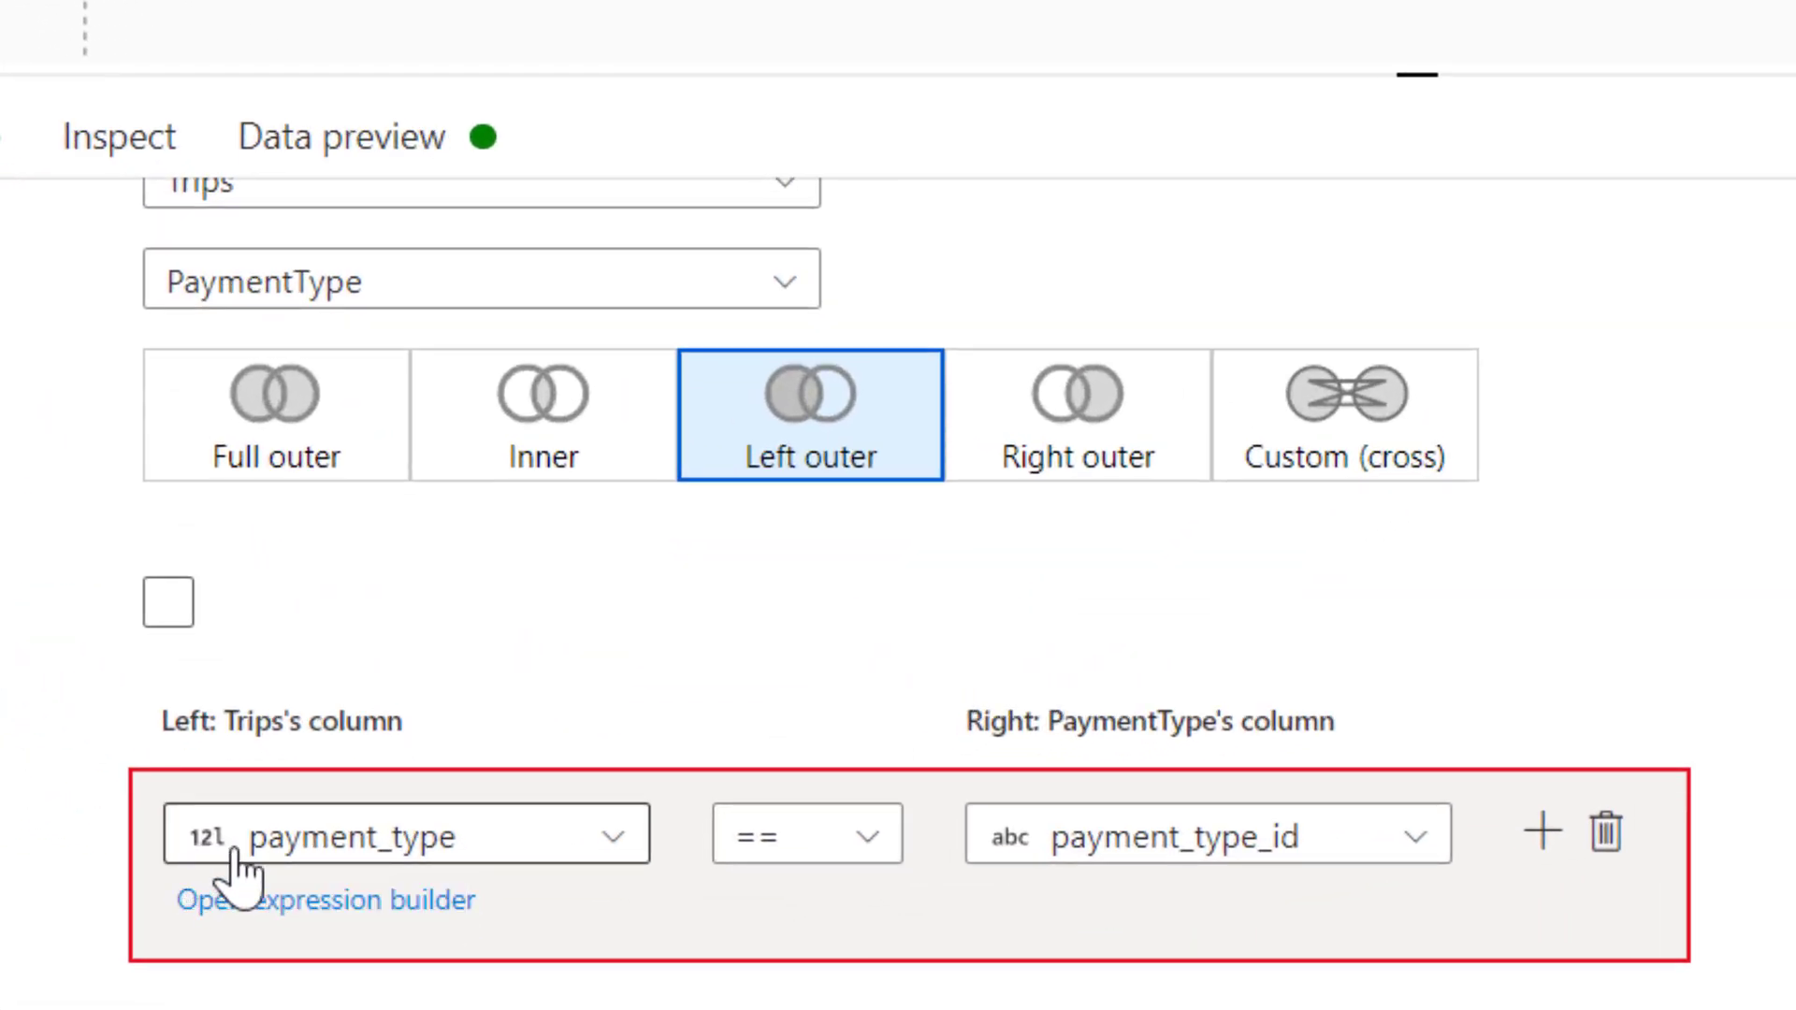
mouse_move(1207, 912)
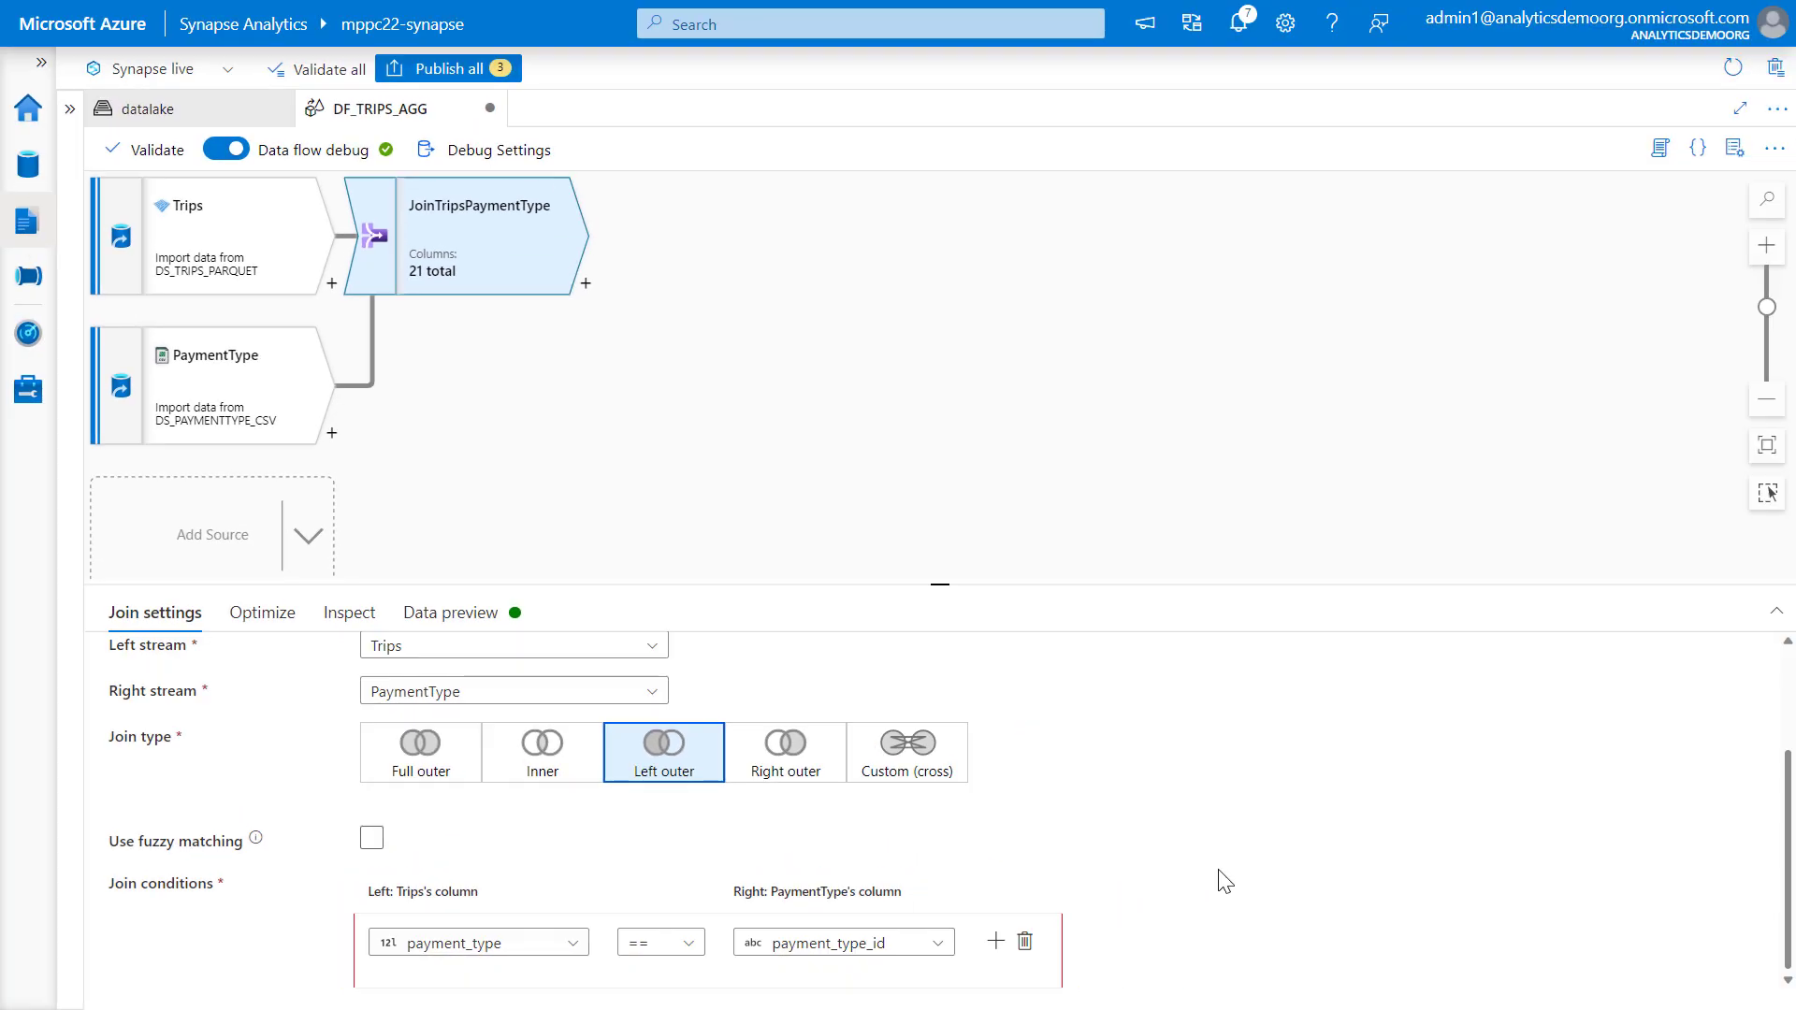
Add a Derived Column transformation after the PaymentType source and name its output stream ConvertPaymentTypeIDToLong.
left_click(332, 434)
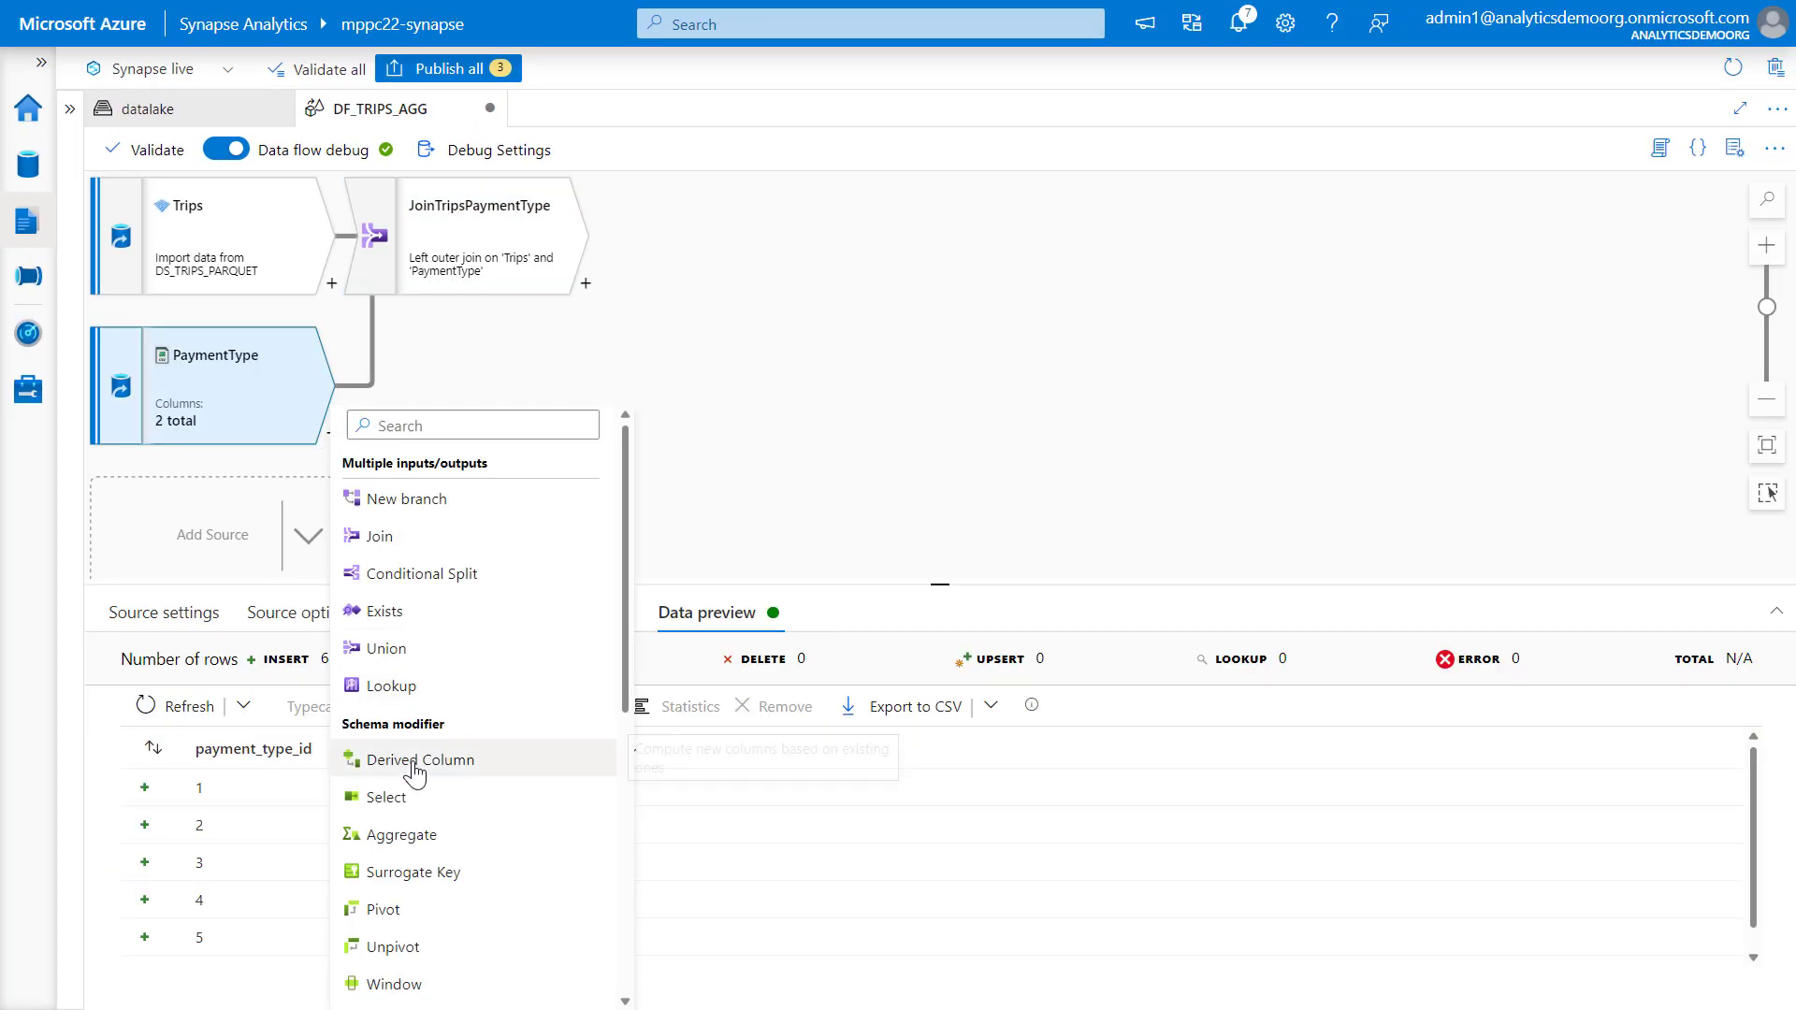
left_click(463, 761)
triple_click(482, 670)
type("ConvertPaymentTypeIDToLong")
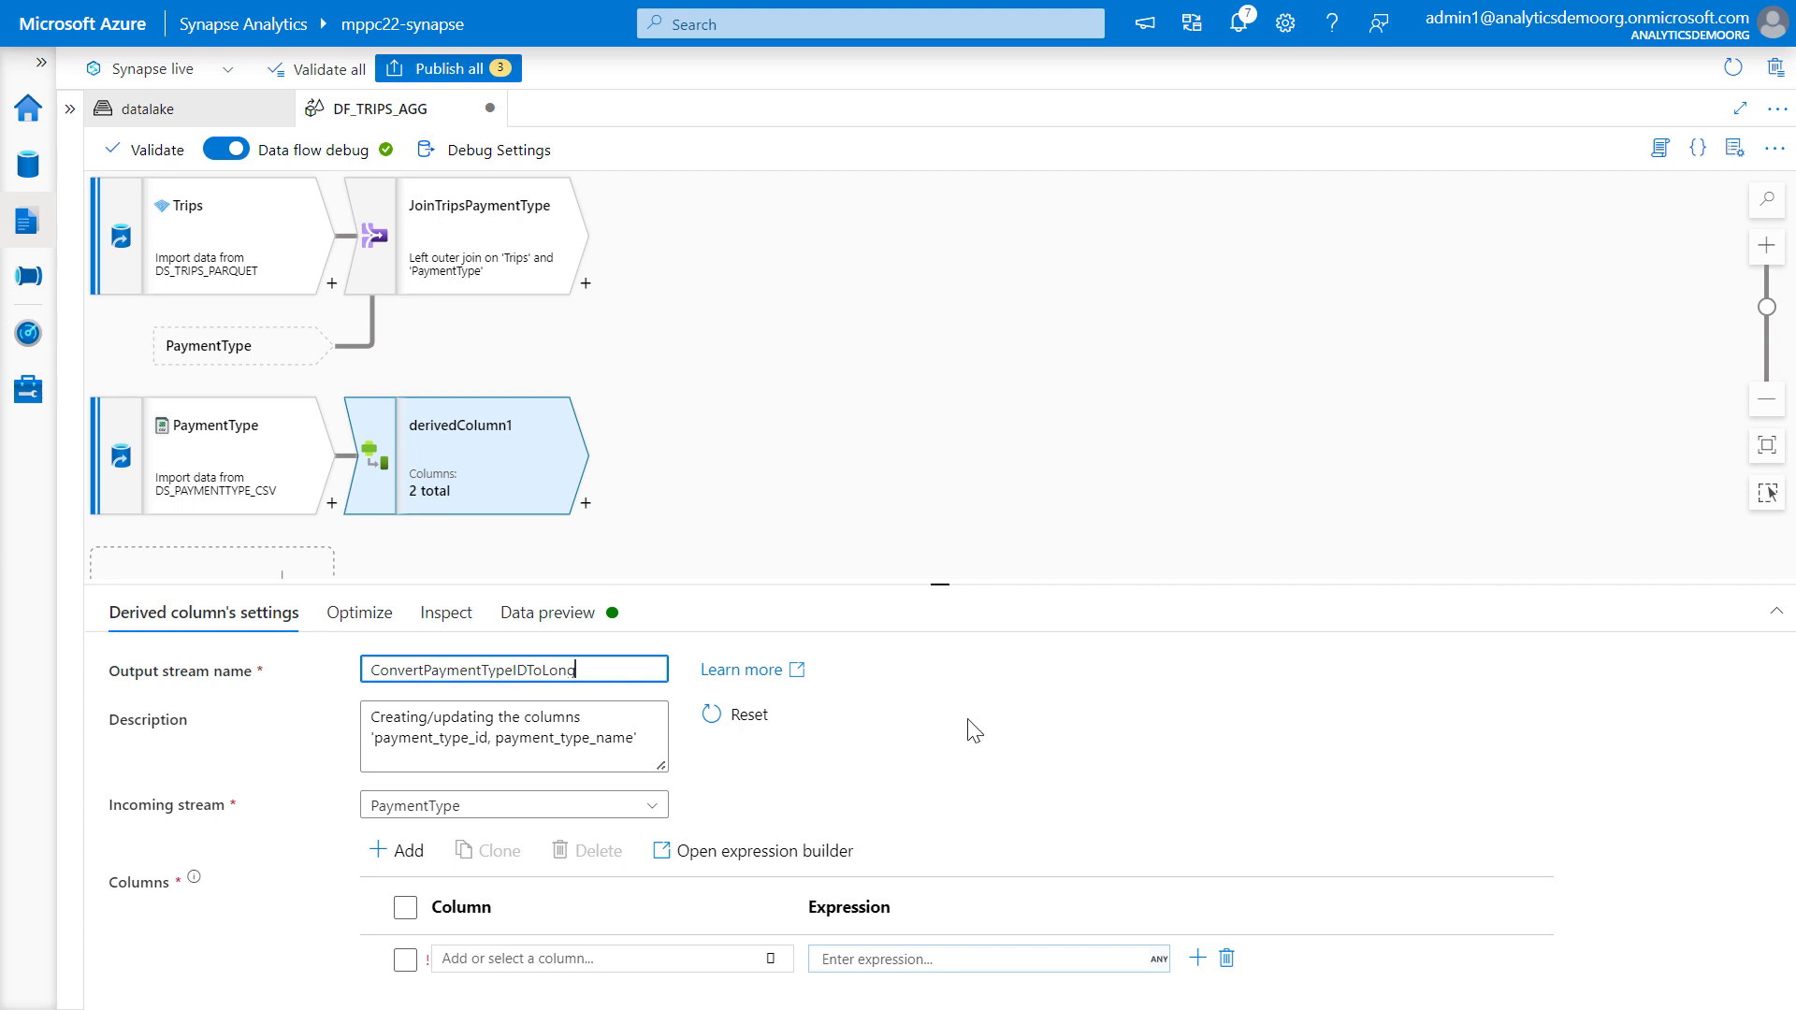
Define the derived column payment_type_id with the expression toLong(payment_type_id) and save it.
left_click(771, 958)
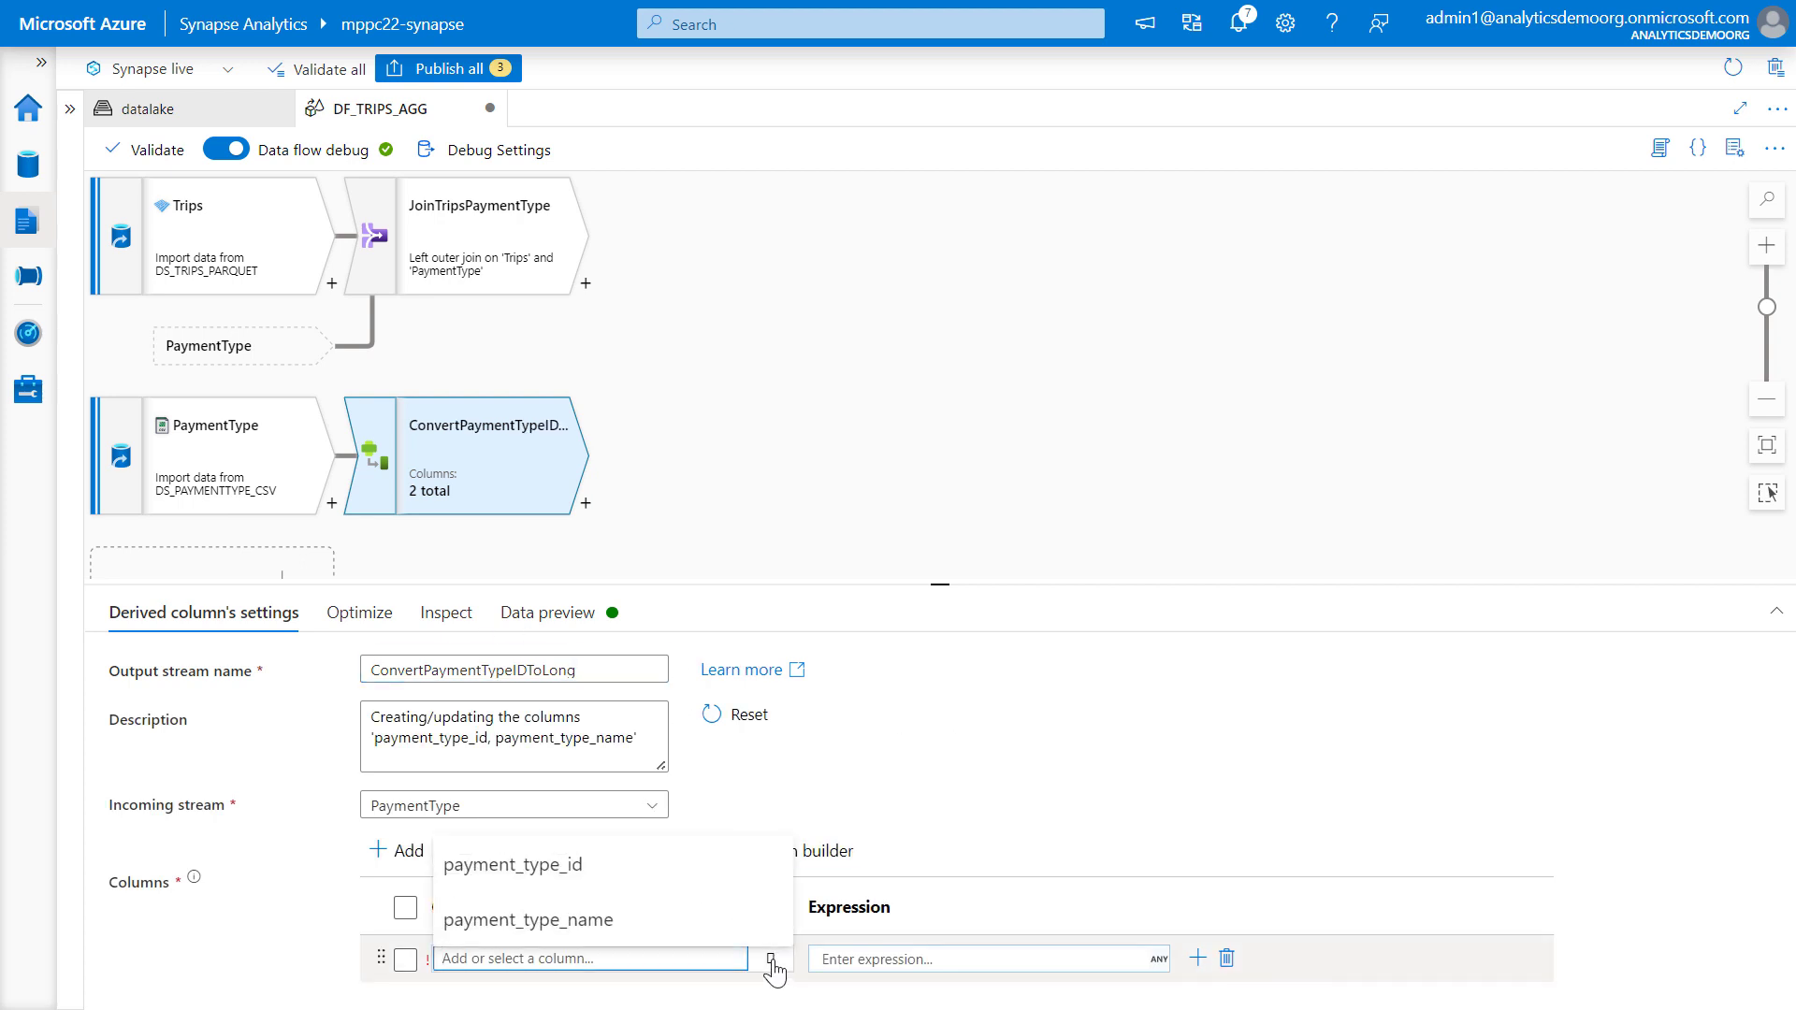
left_click(655, 859)
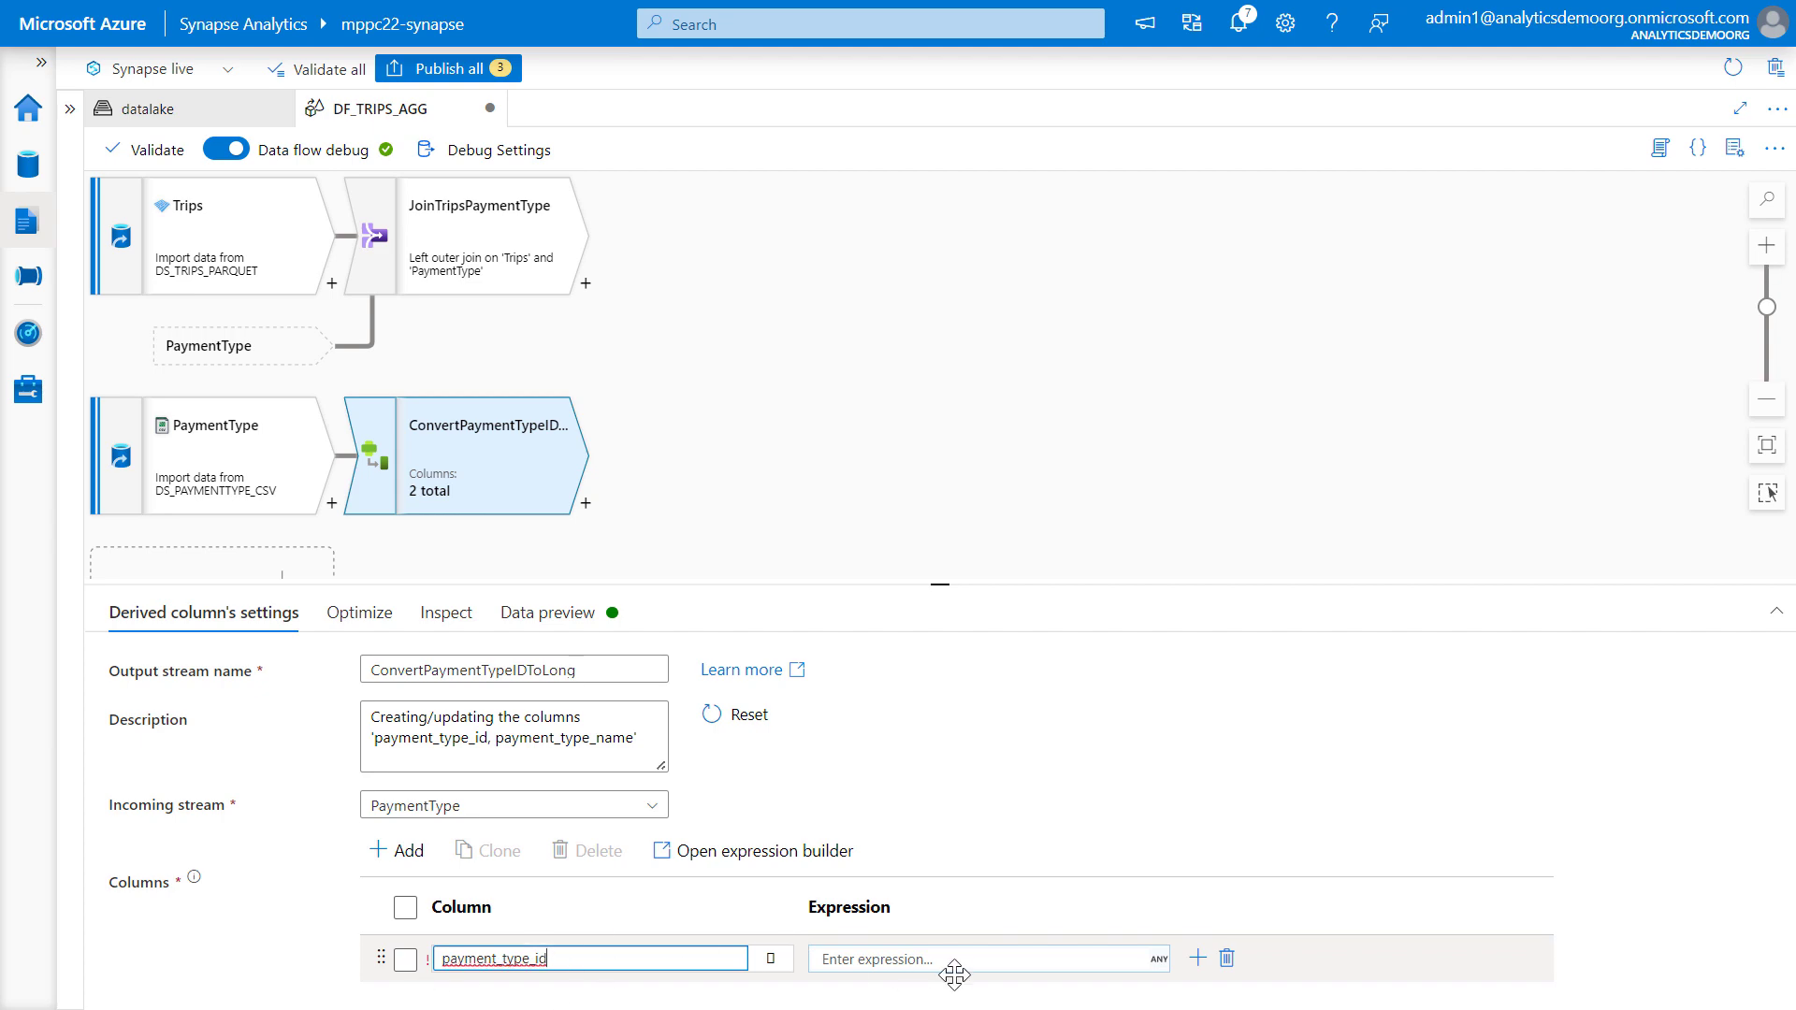
left_click(1052, 958)
left_click(905, 984)
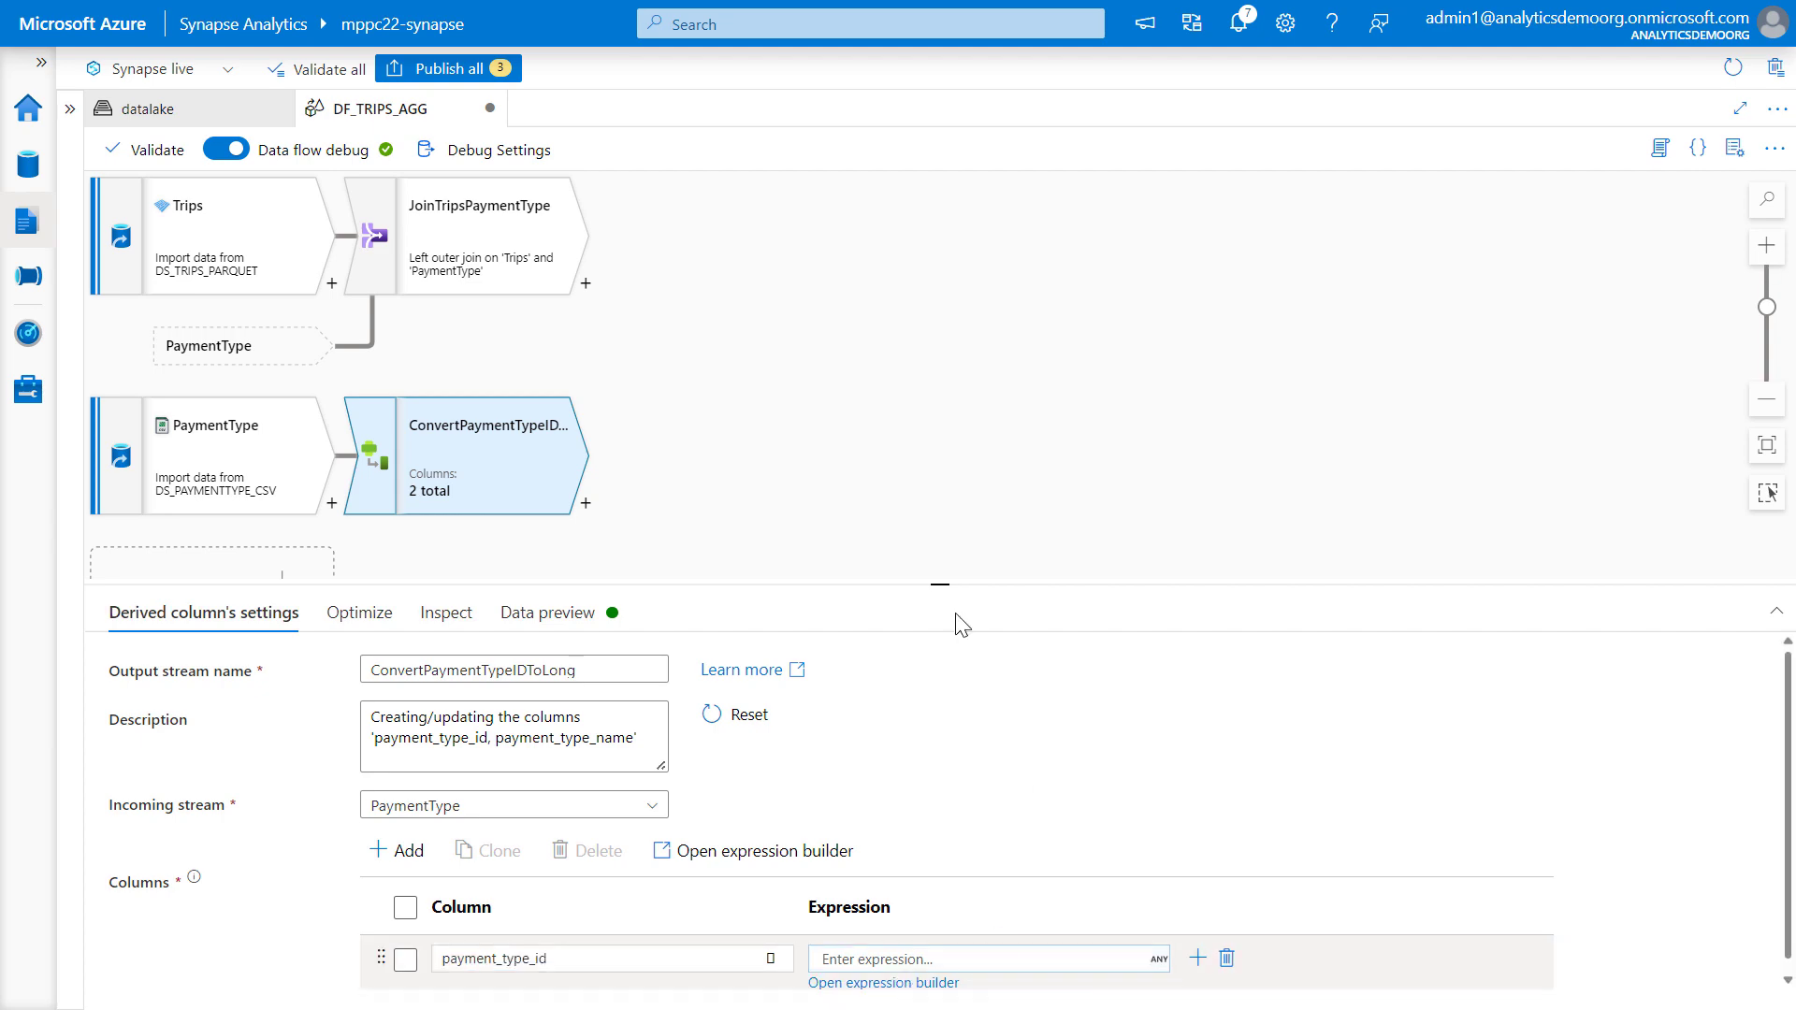
left_click(822, 551)
type("t")
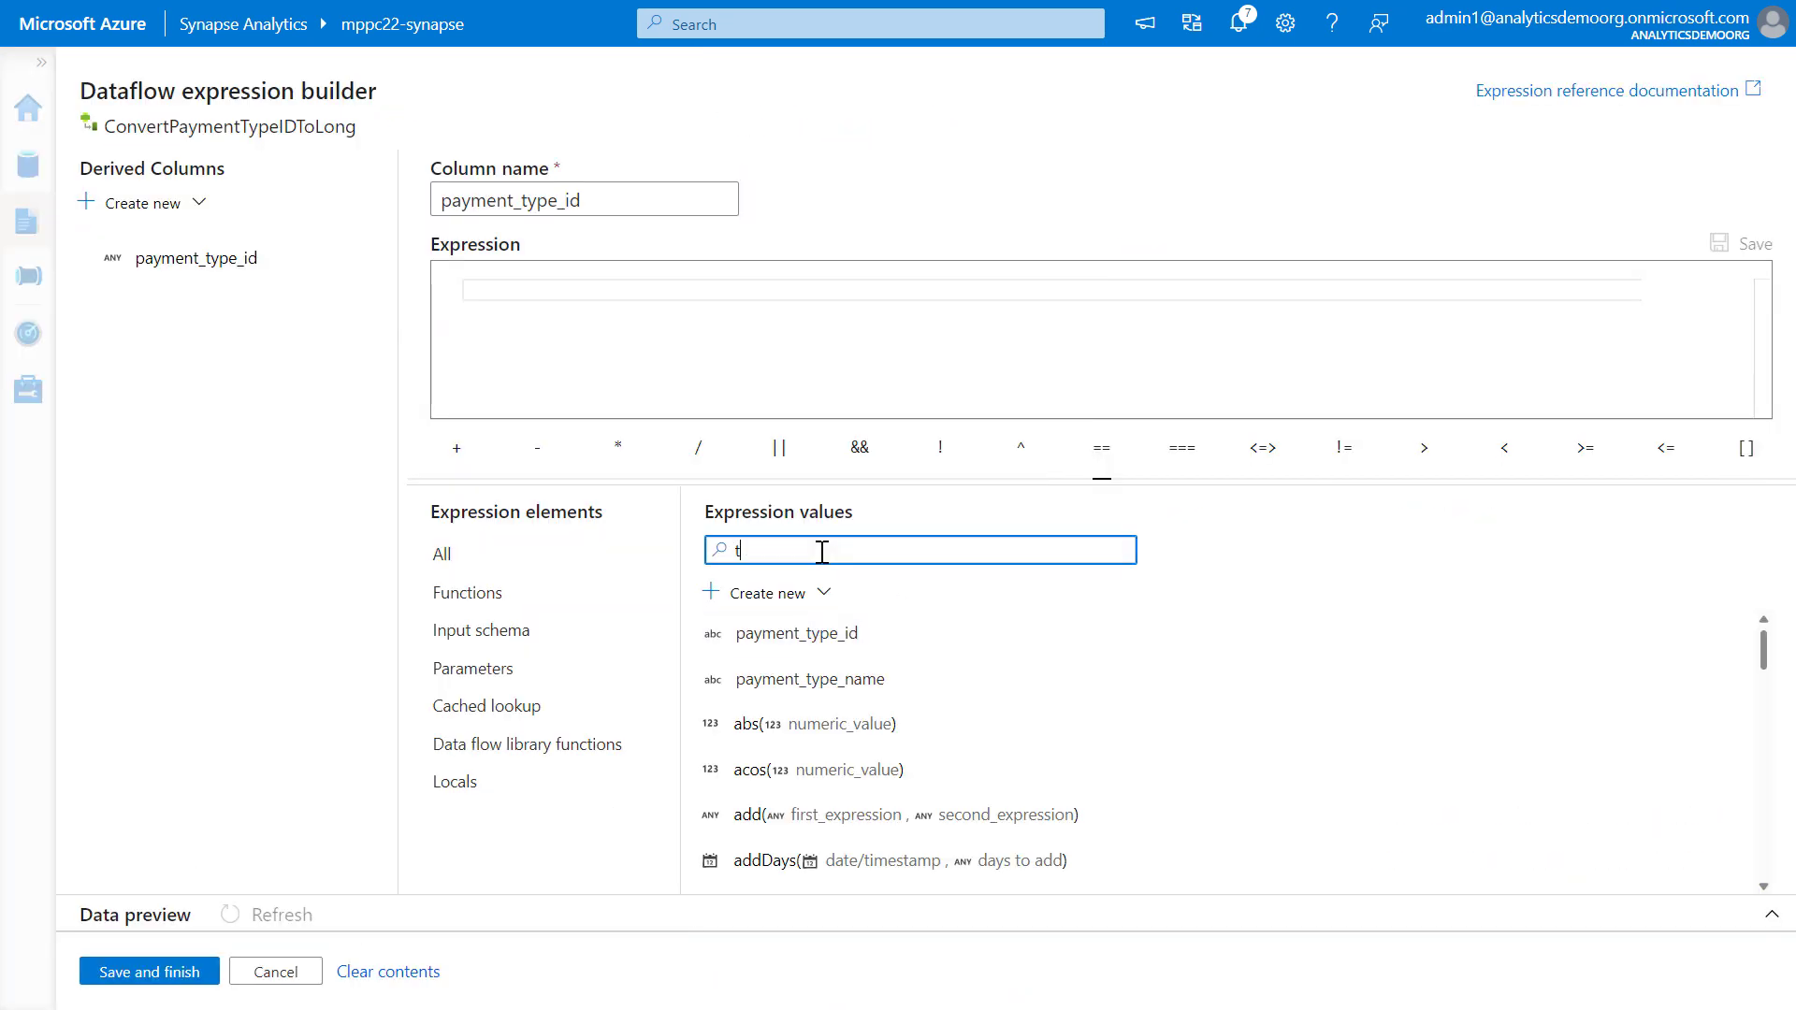
type("olon")
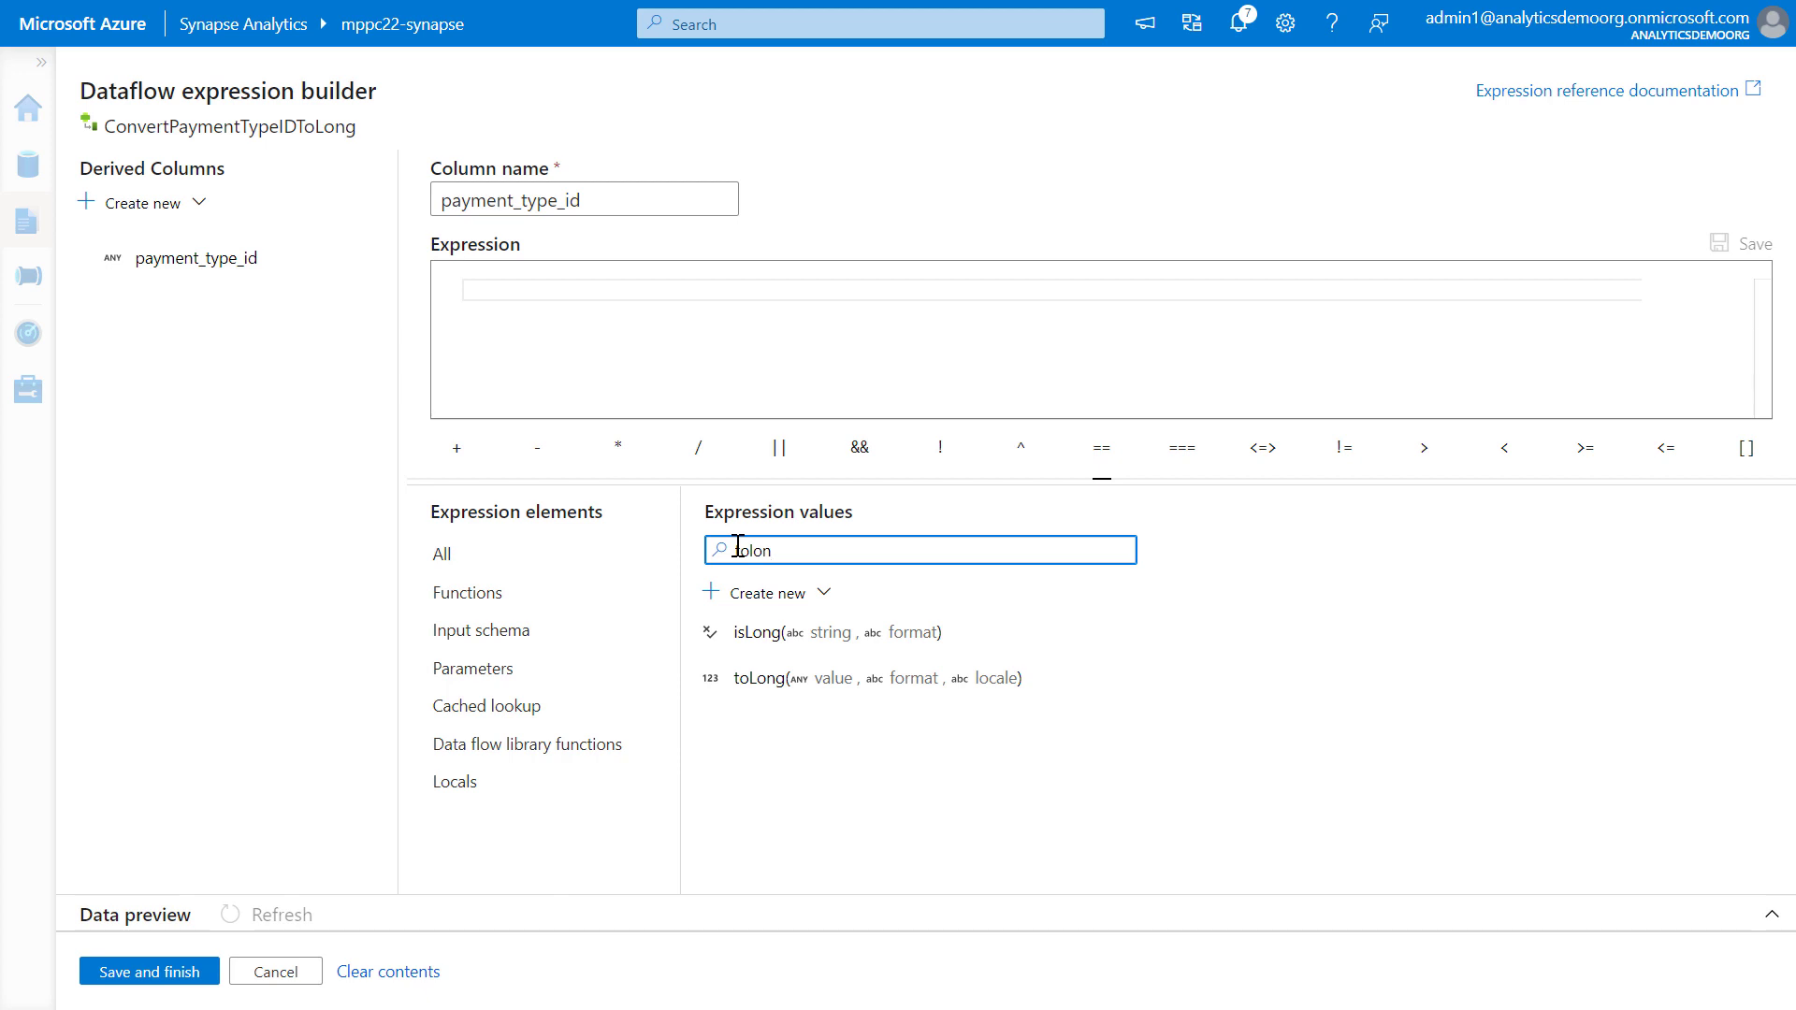
left_click(758, 679)
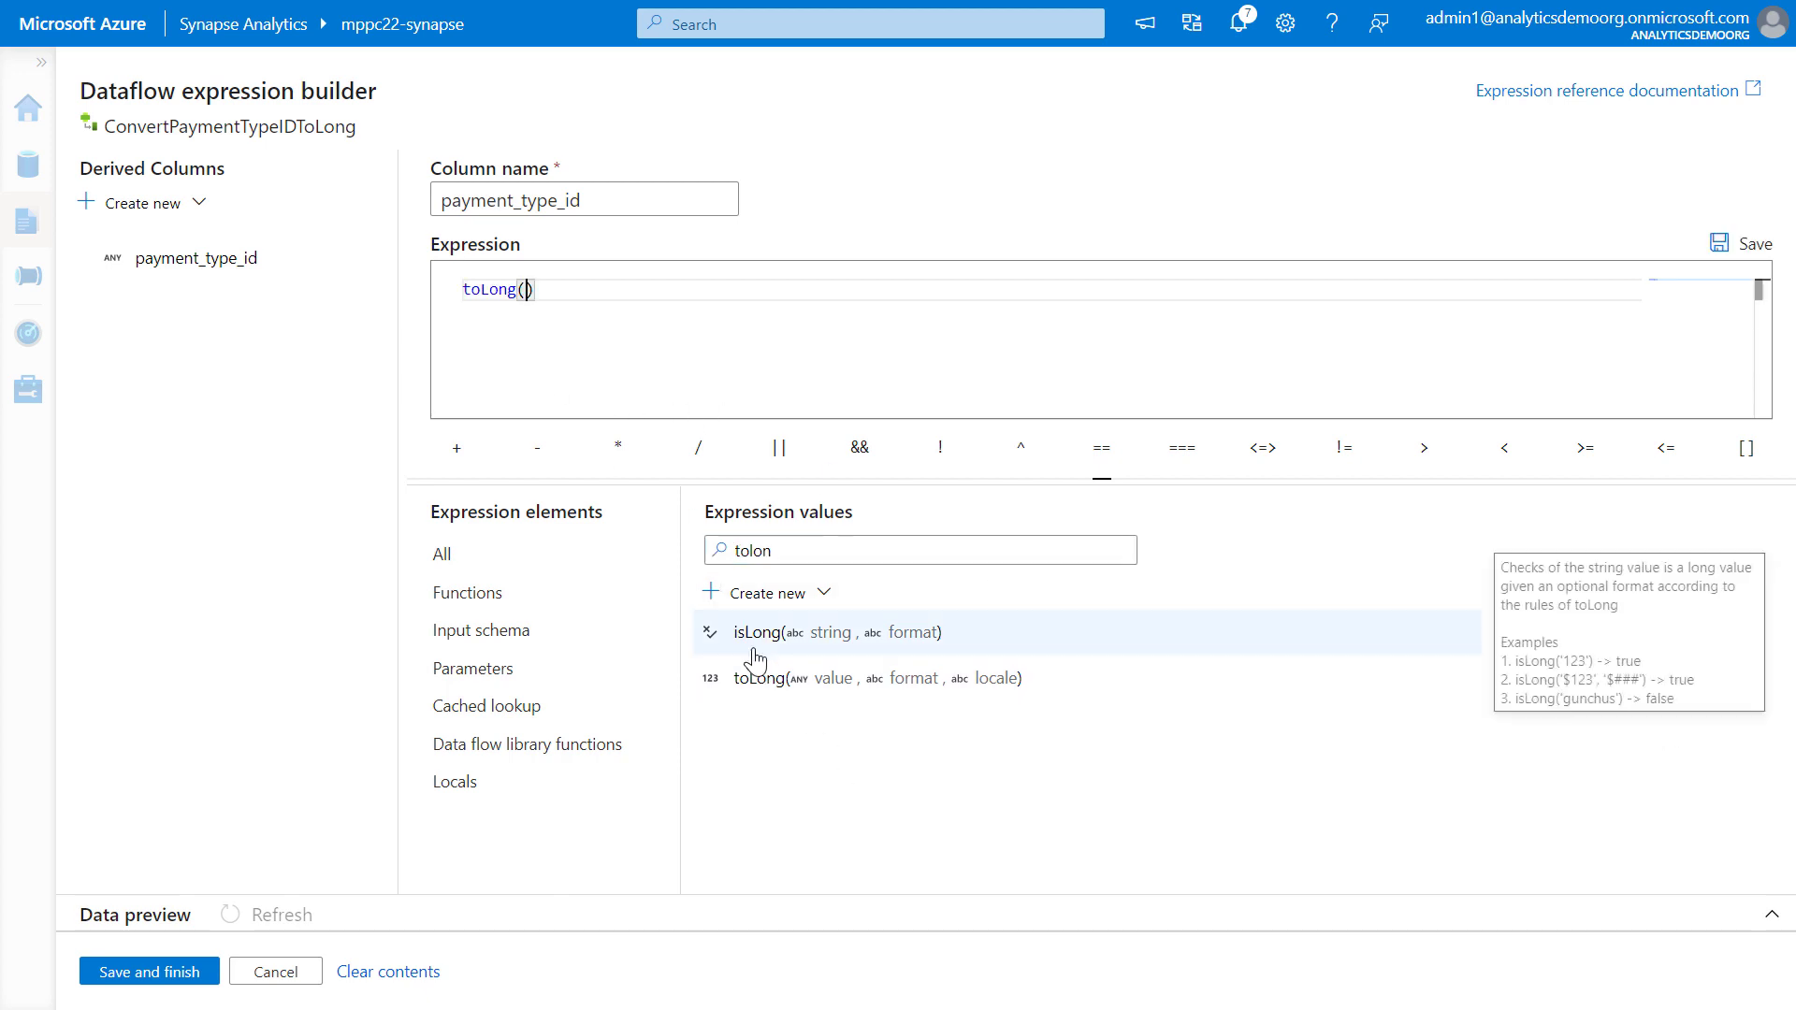
type("pa")
key("Return")
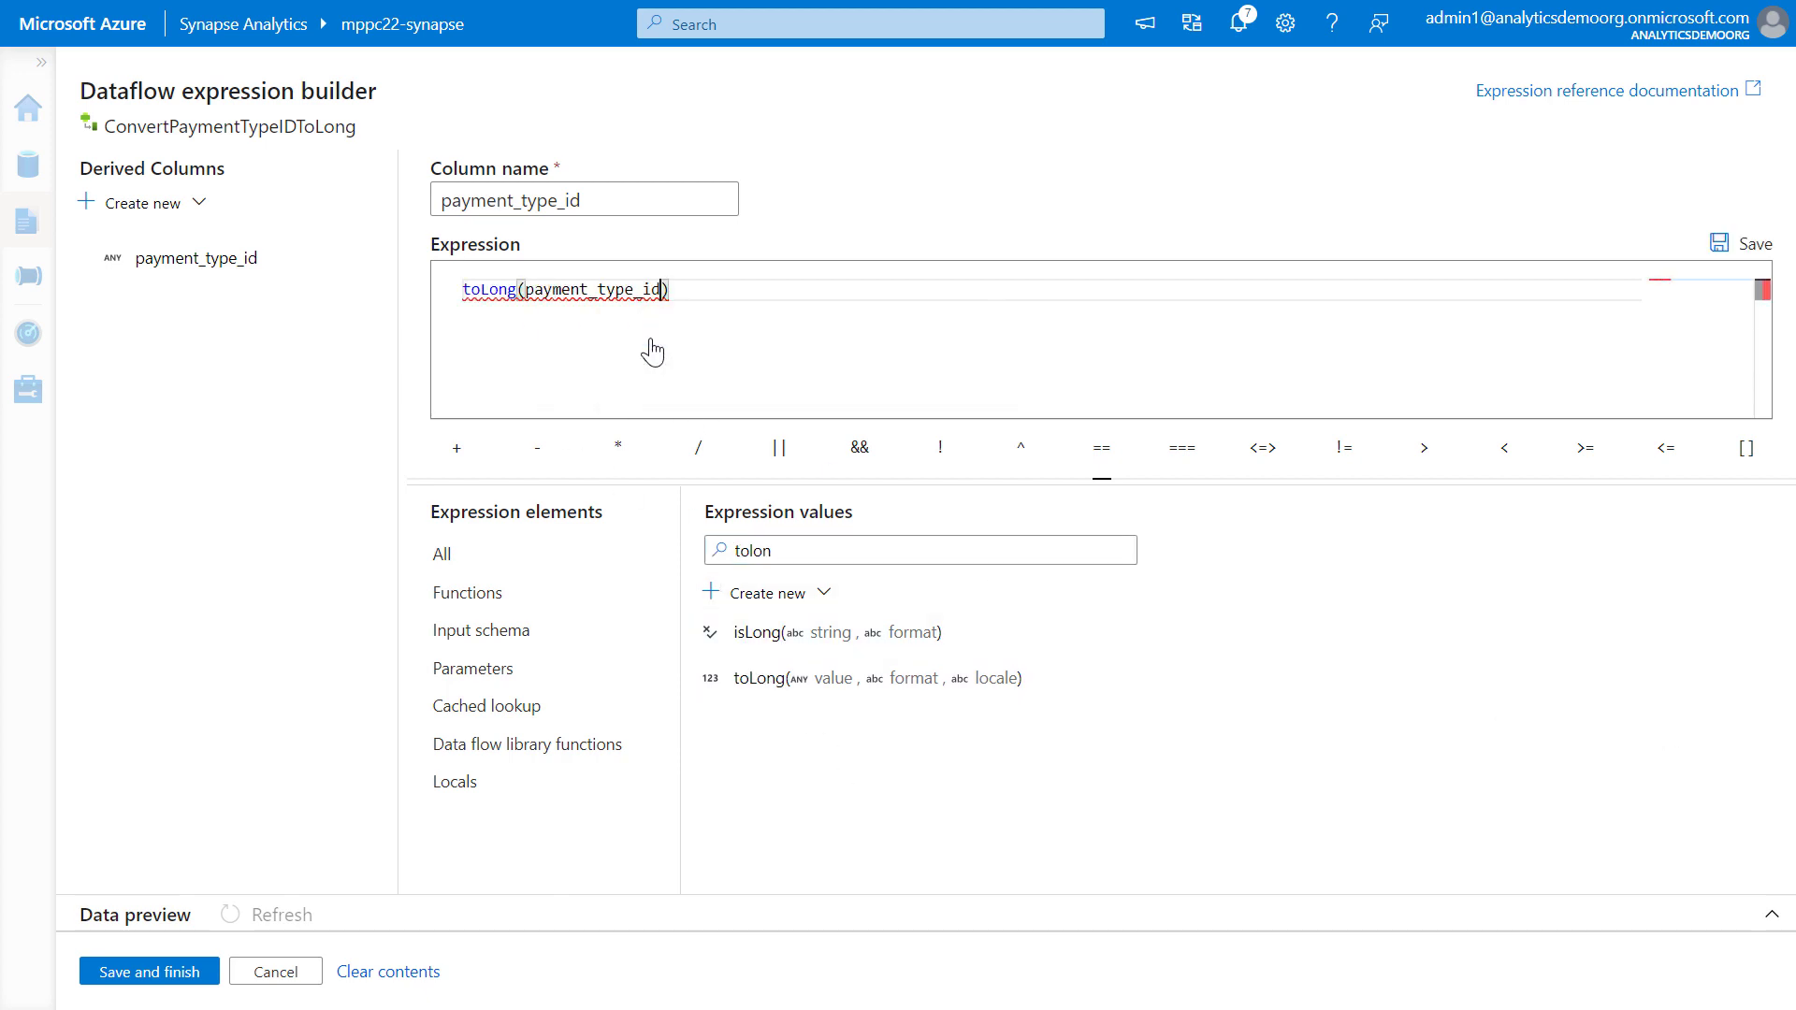
left_click(149, 970)
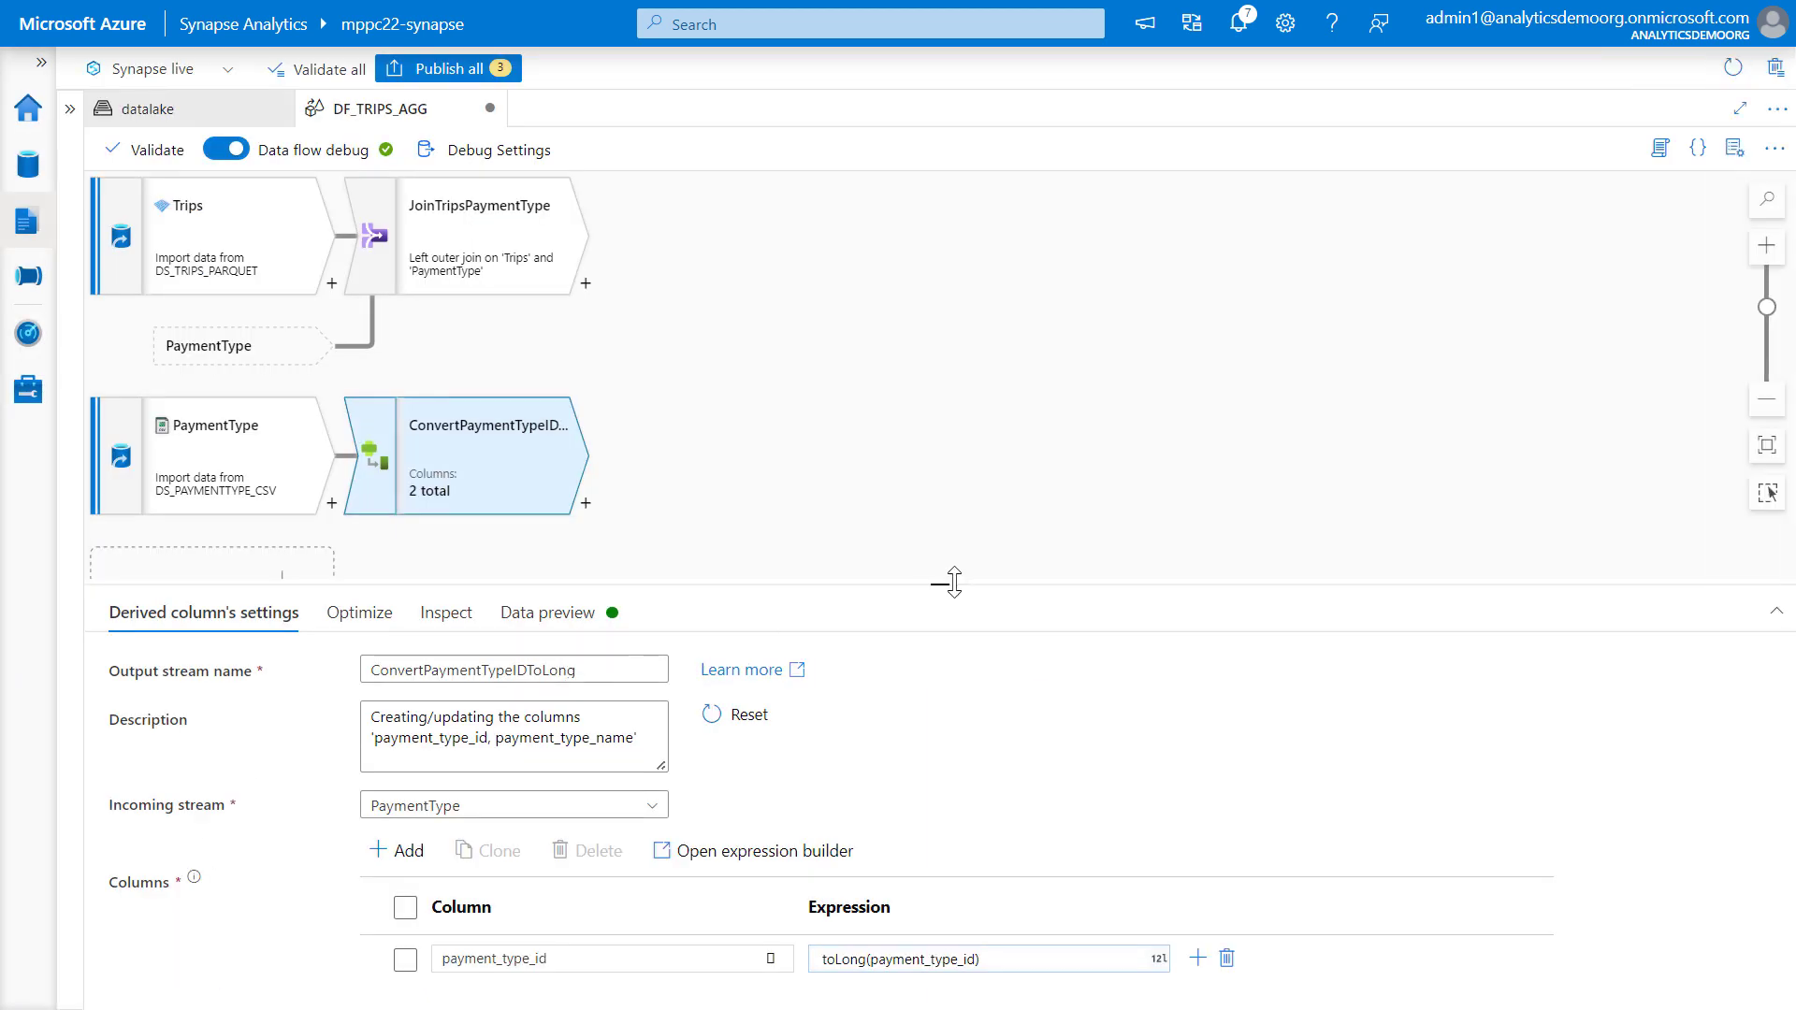
Switch the right stream of JoinTripsPaymentType to ConvertPaymentTypeIDToLong and check the join condition's column types.
left_click(549, 271)
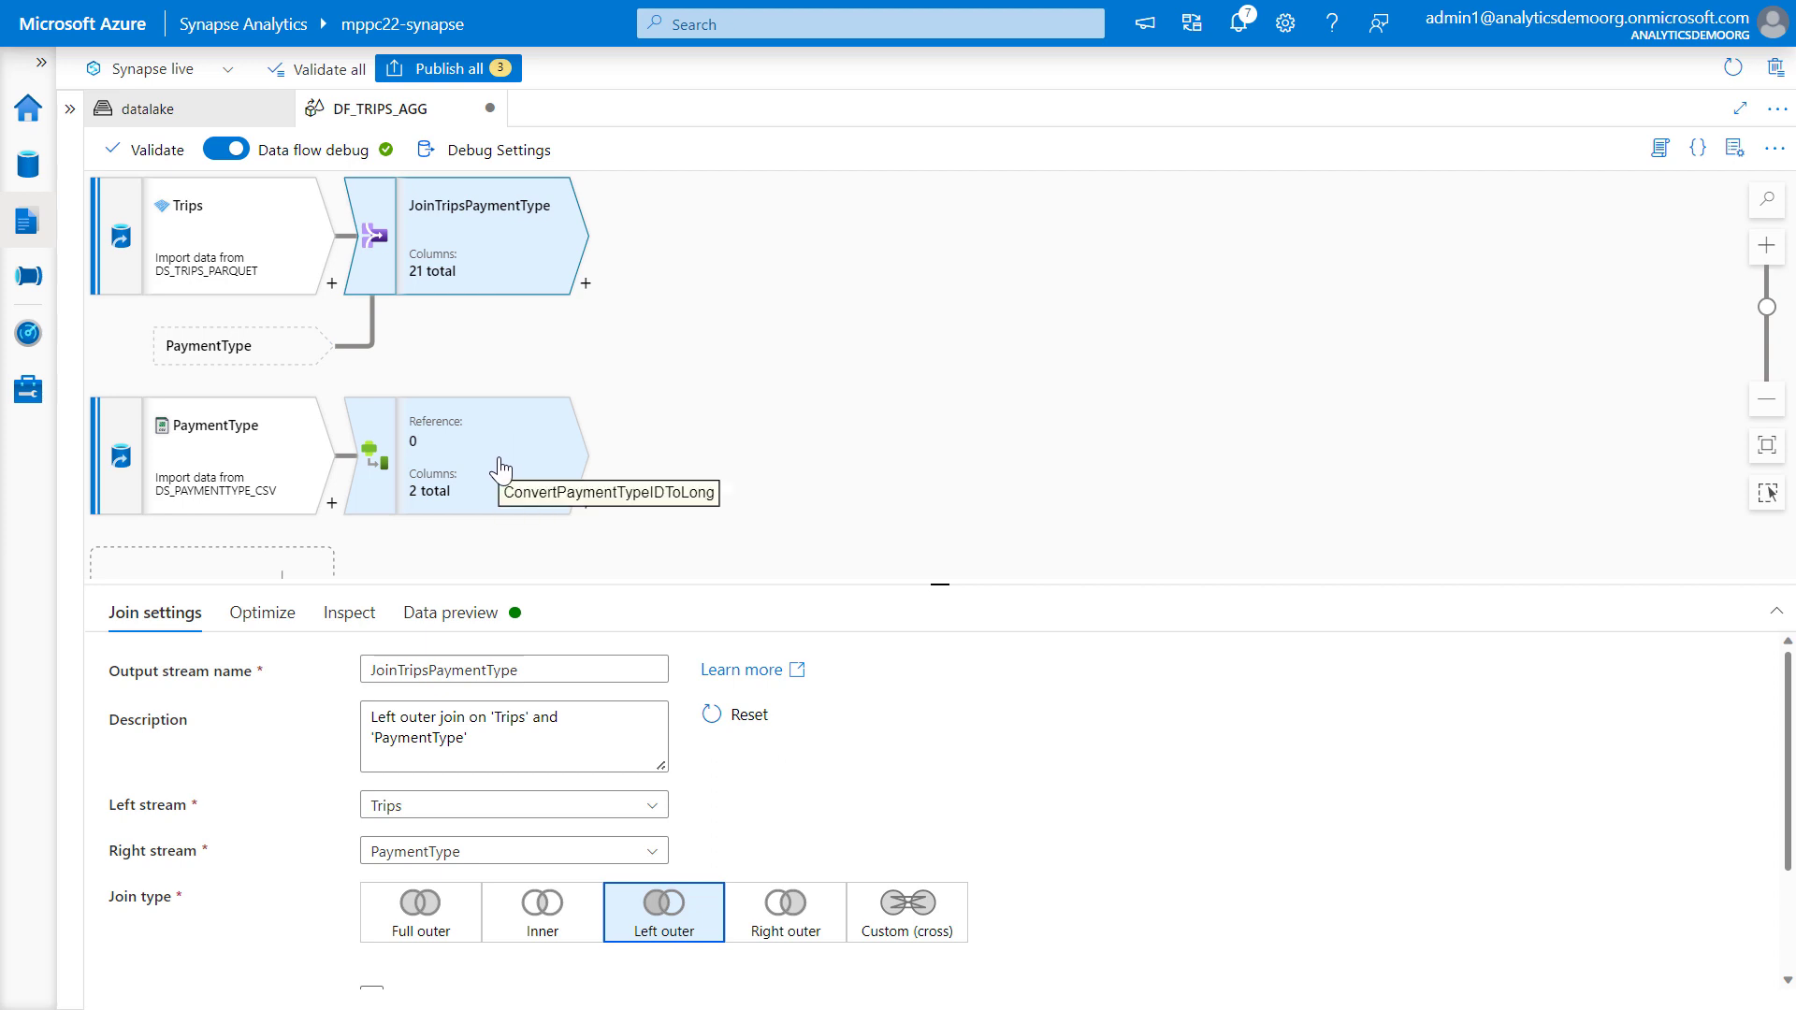
left_click(453, 853)
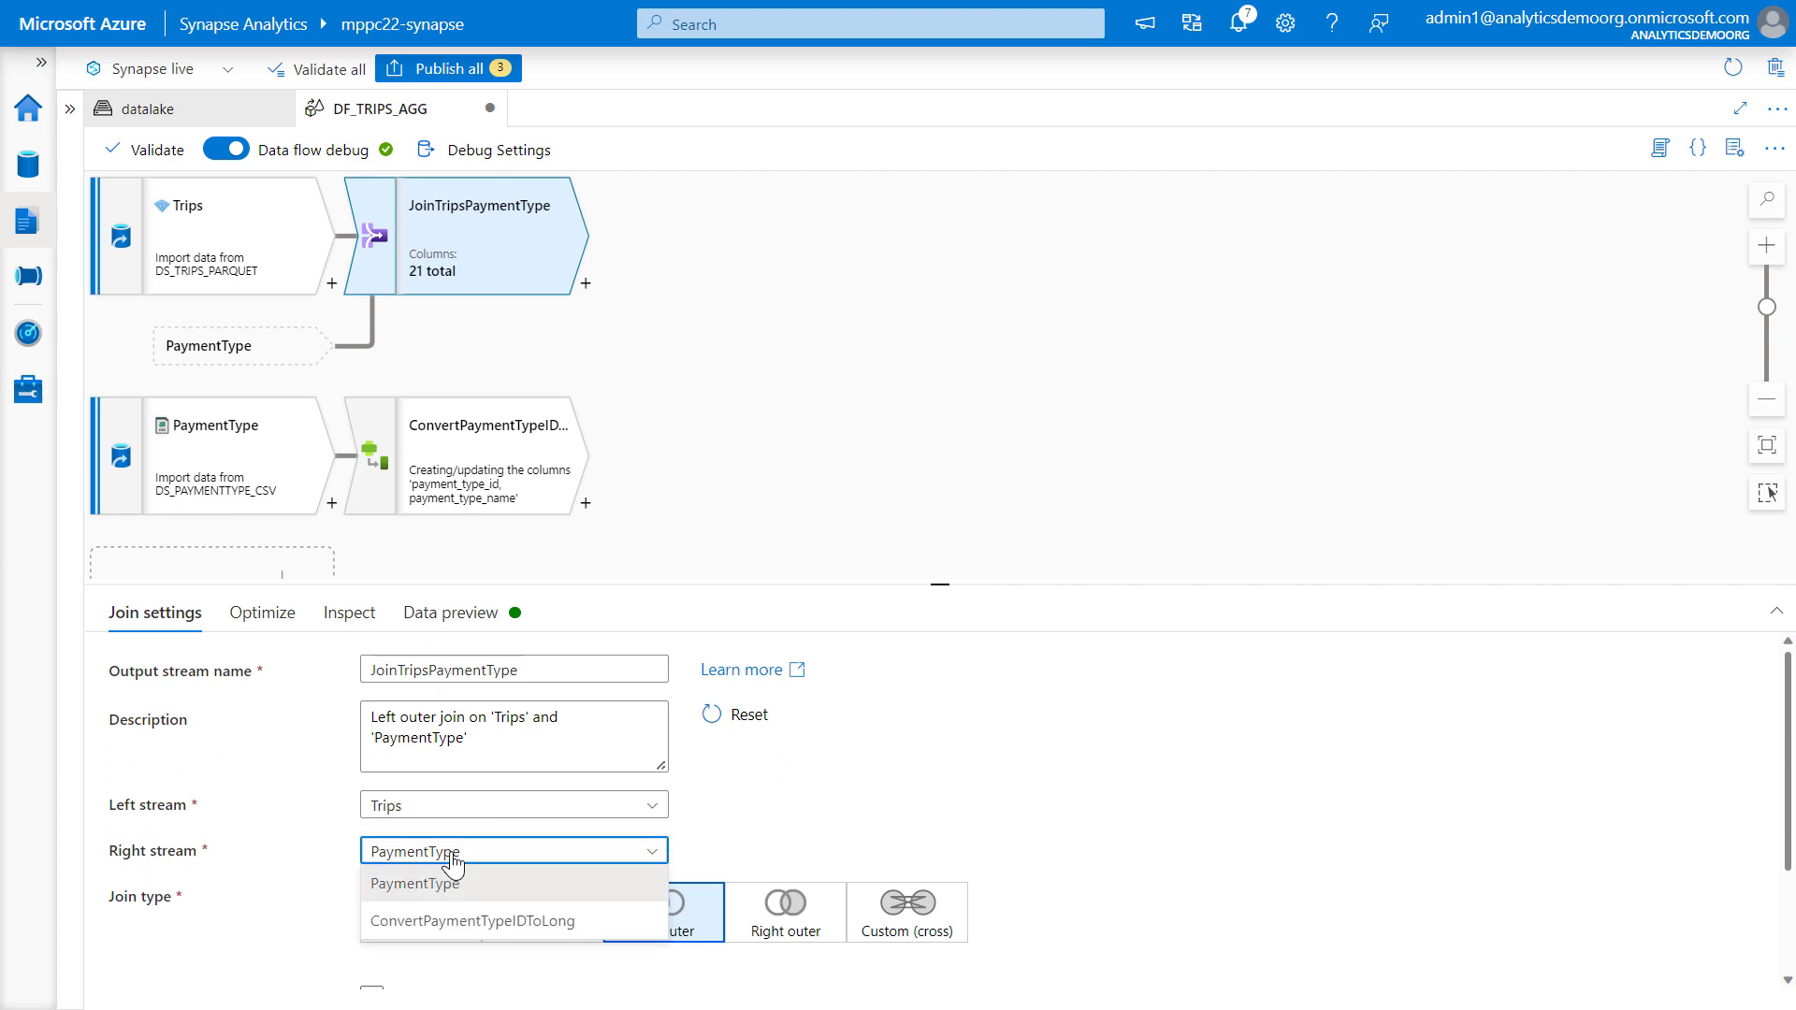
left_click(433, 921)
scroll(954, 793, "down", 2)
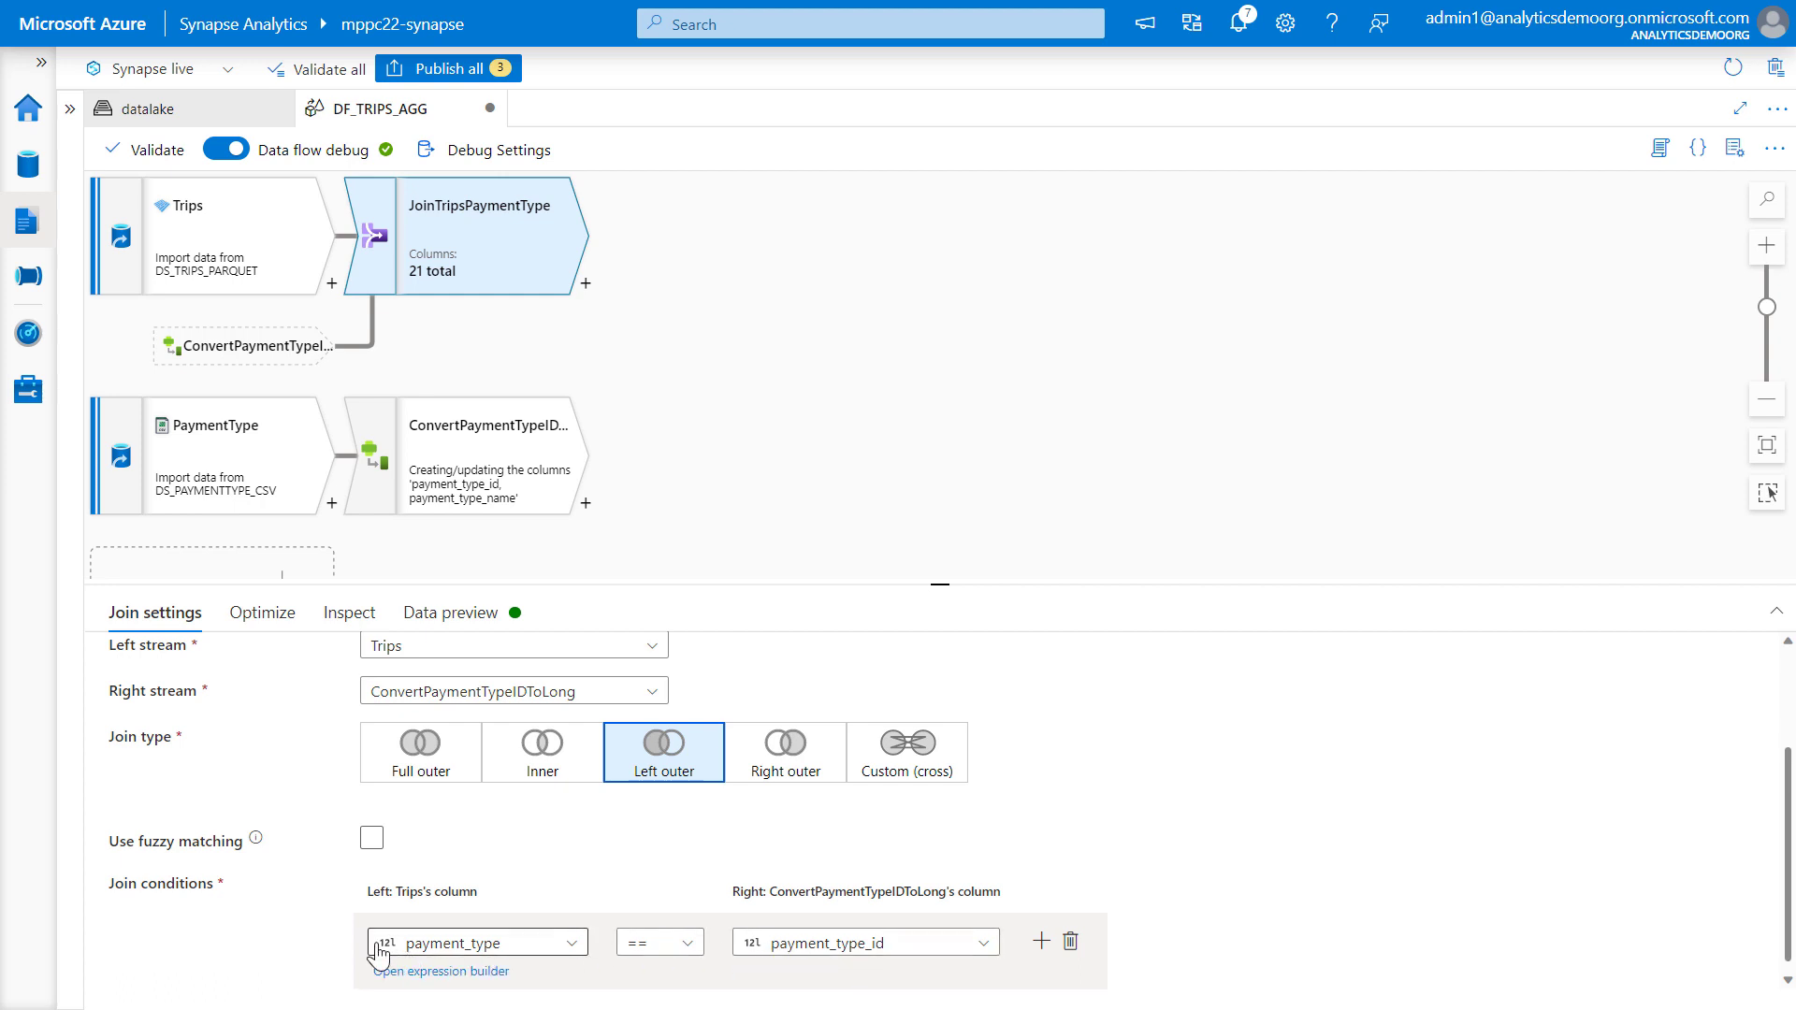
Add an Aggregate transformation named AggTotalAmountByPaymentType after JoinTripsPaymentType and group it by payment_type_name.
left_click(585, 284)
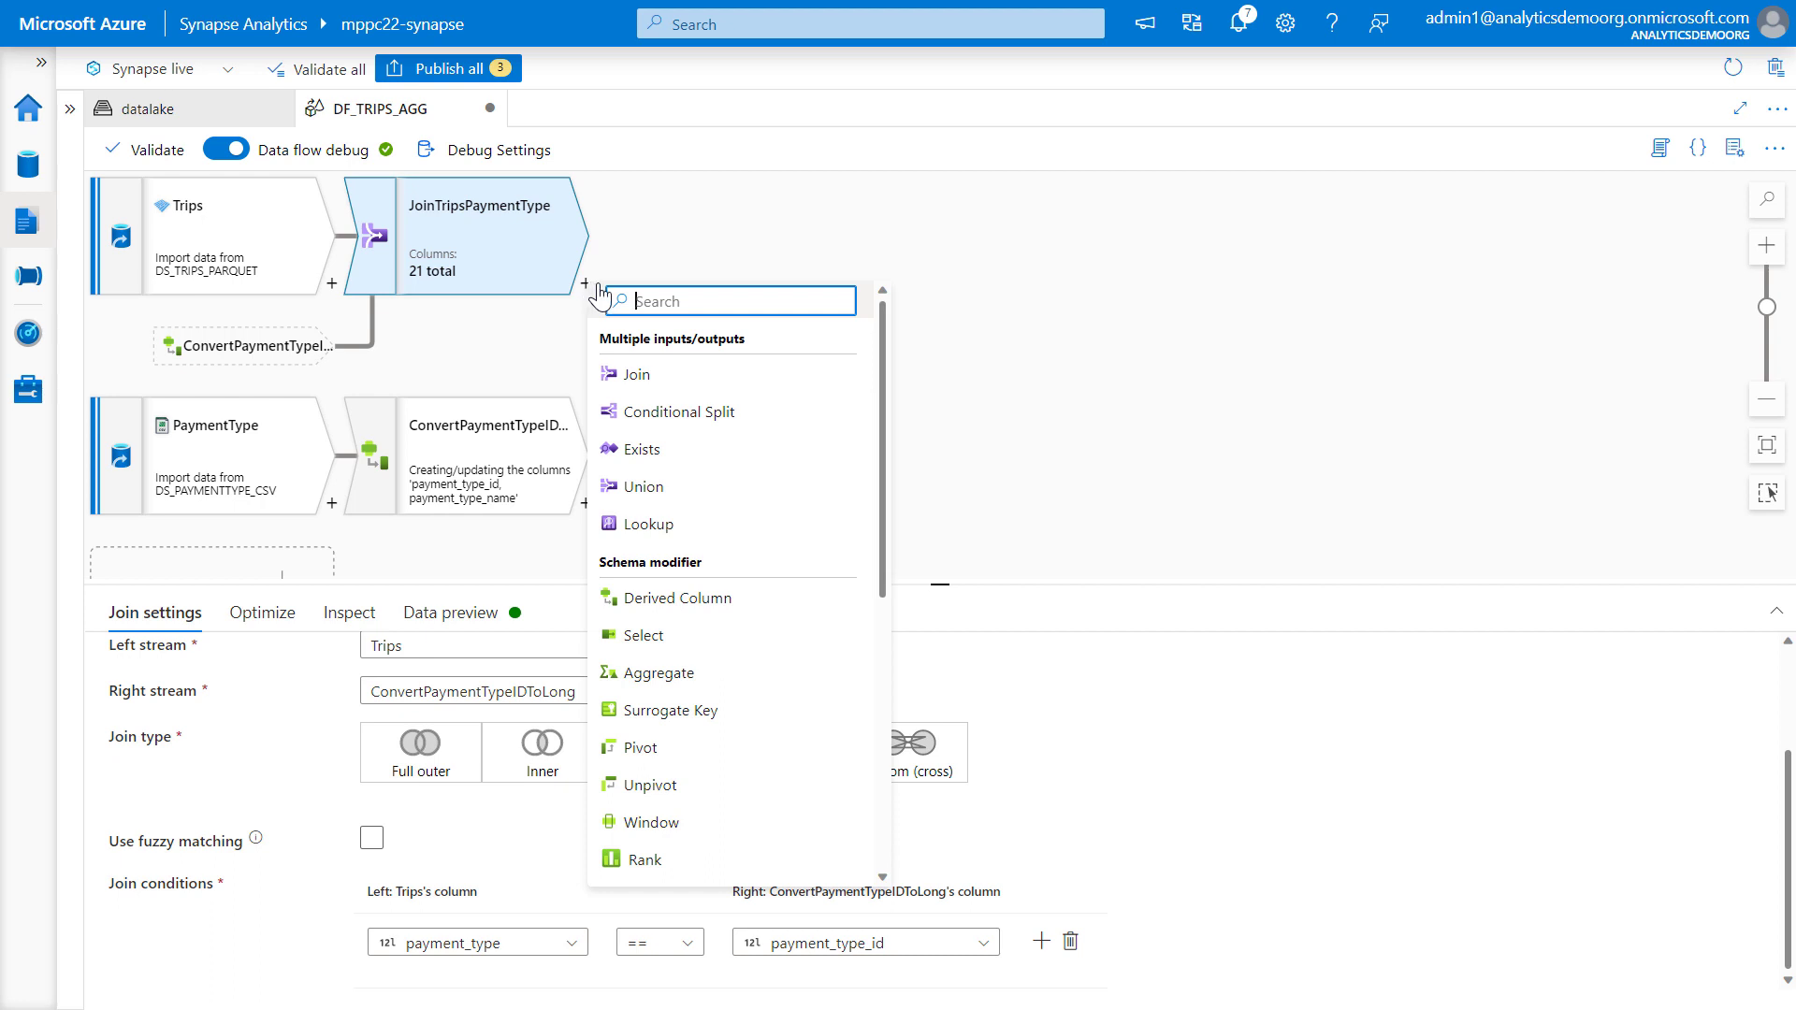
left_click(678, 675)
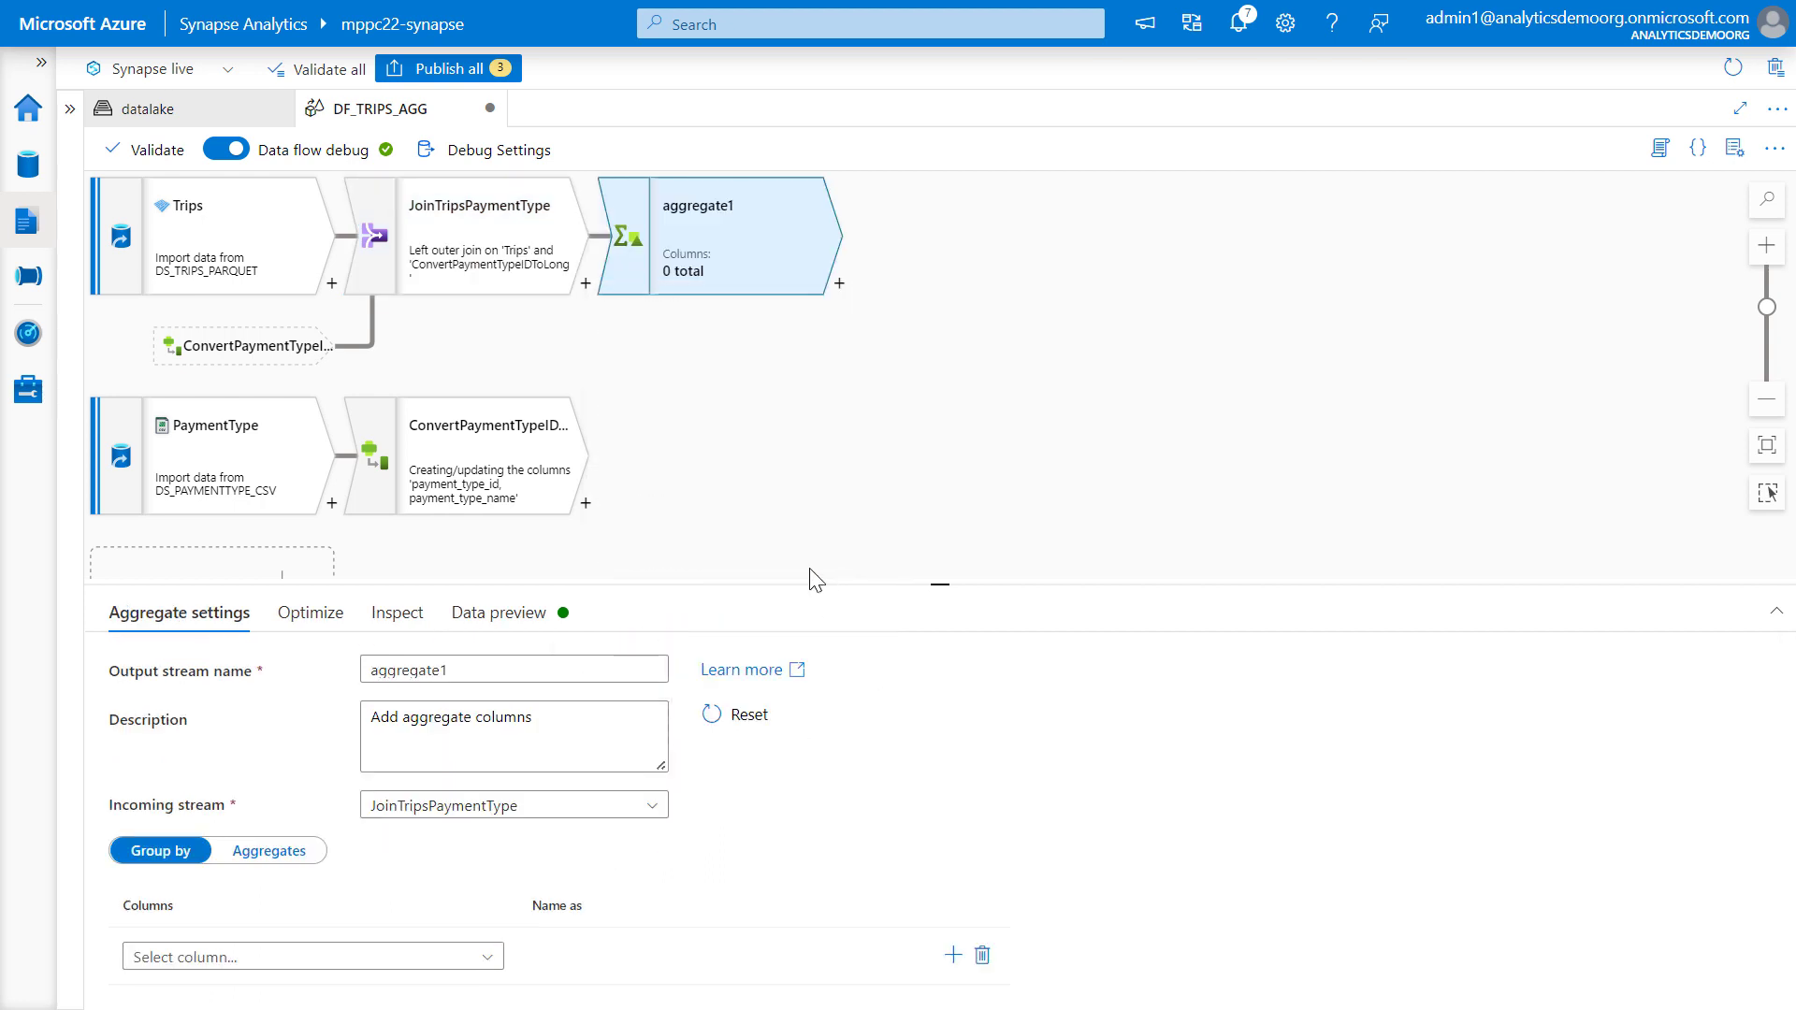
left_click_drag(468, 672, 265, 719)
type("AggTotalAmountByPaymentType")
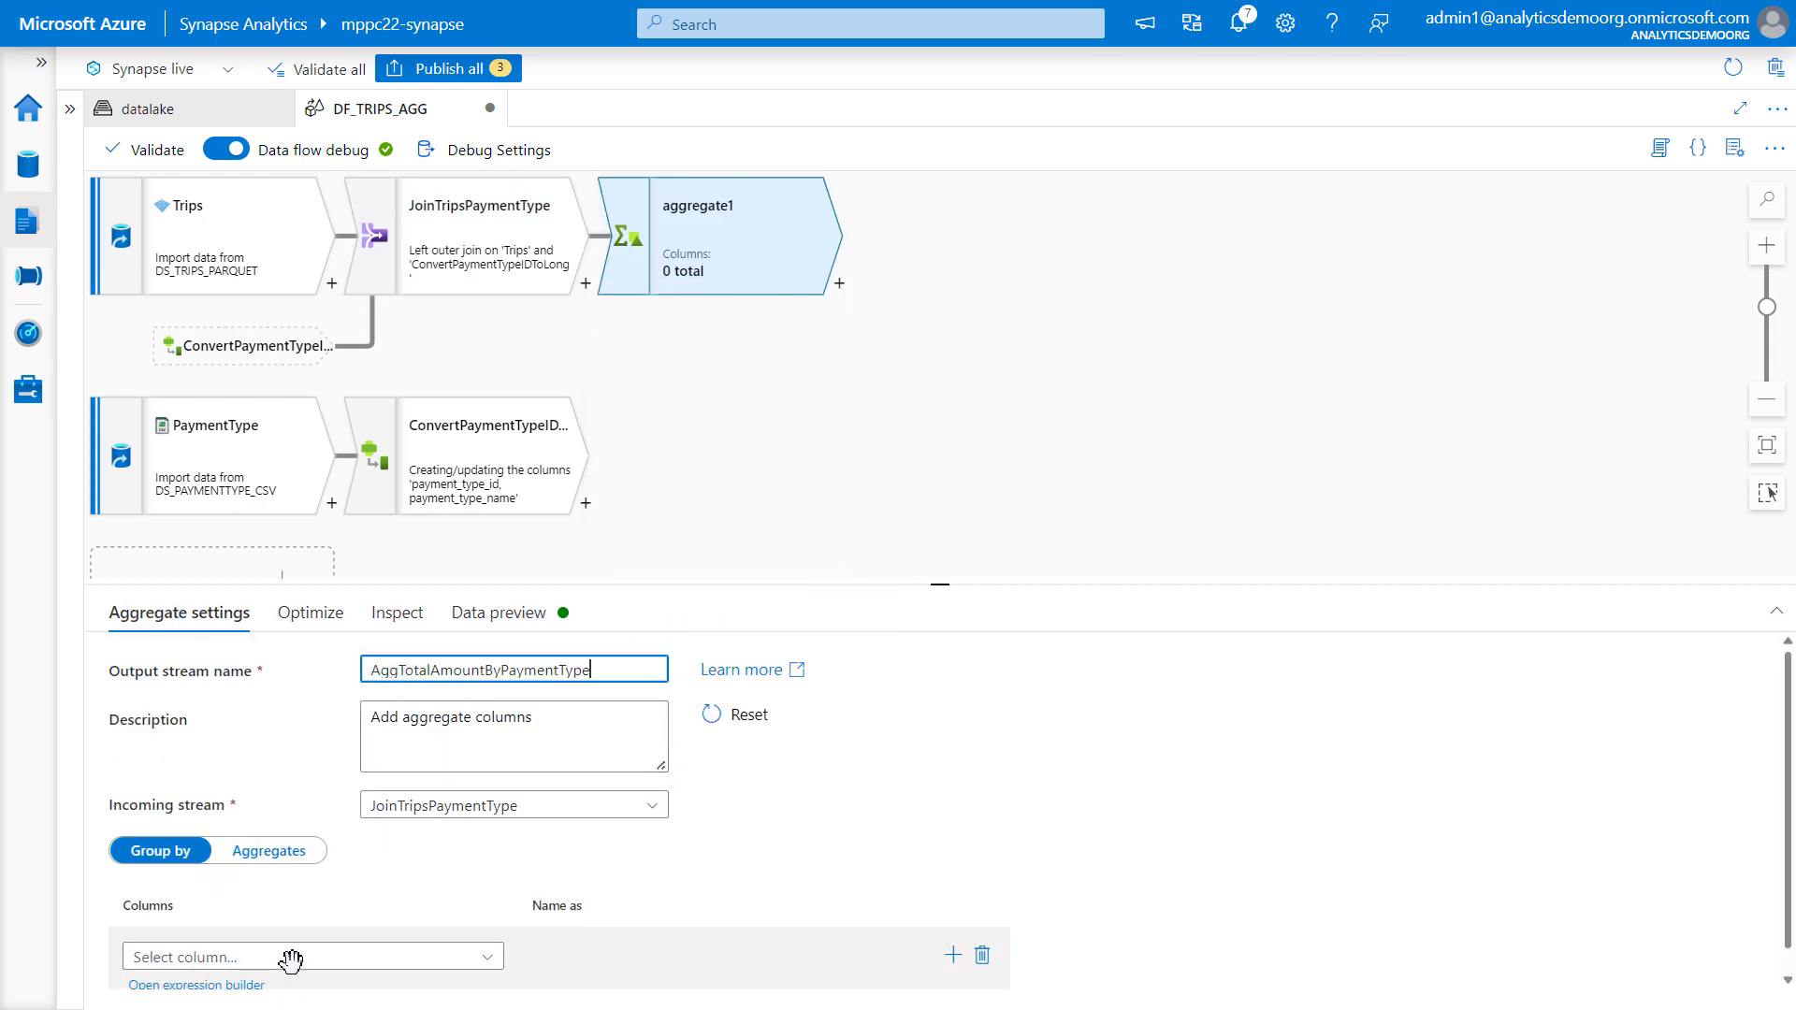
left_click(373, 956)
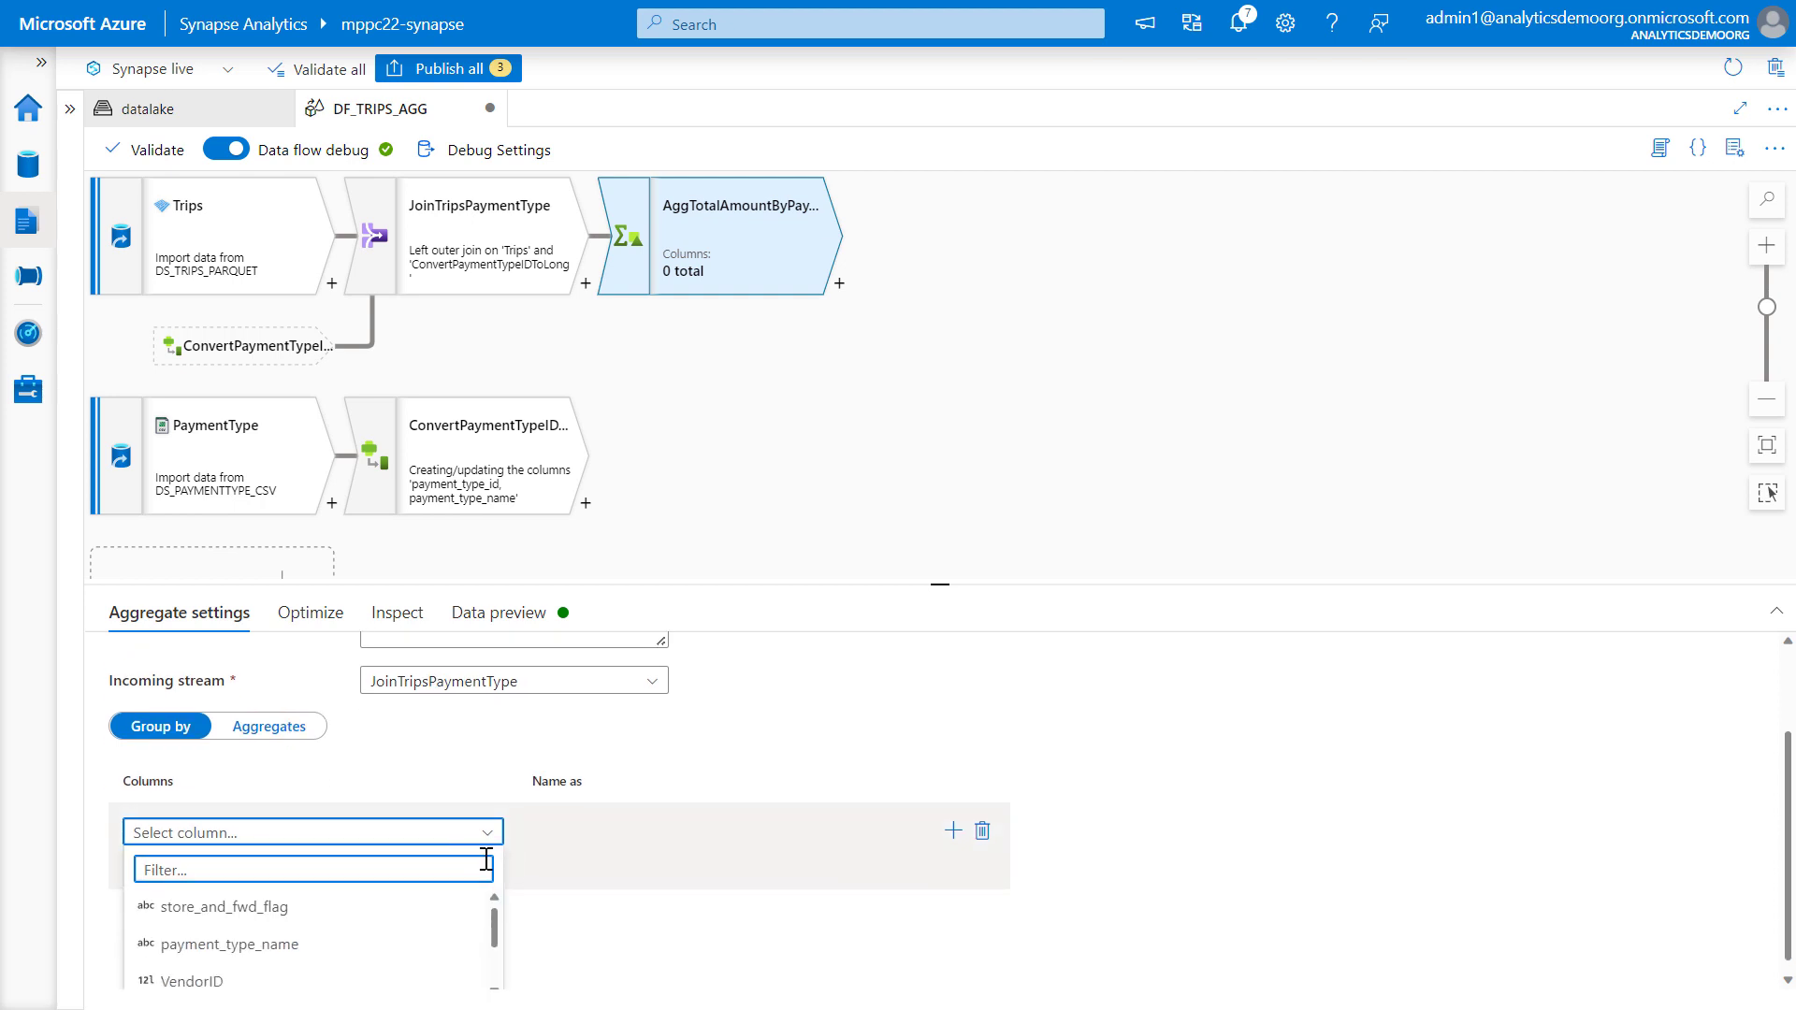
left_click(240, 945)
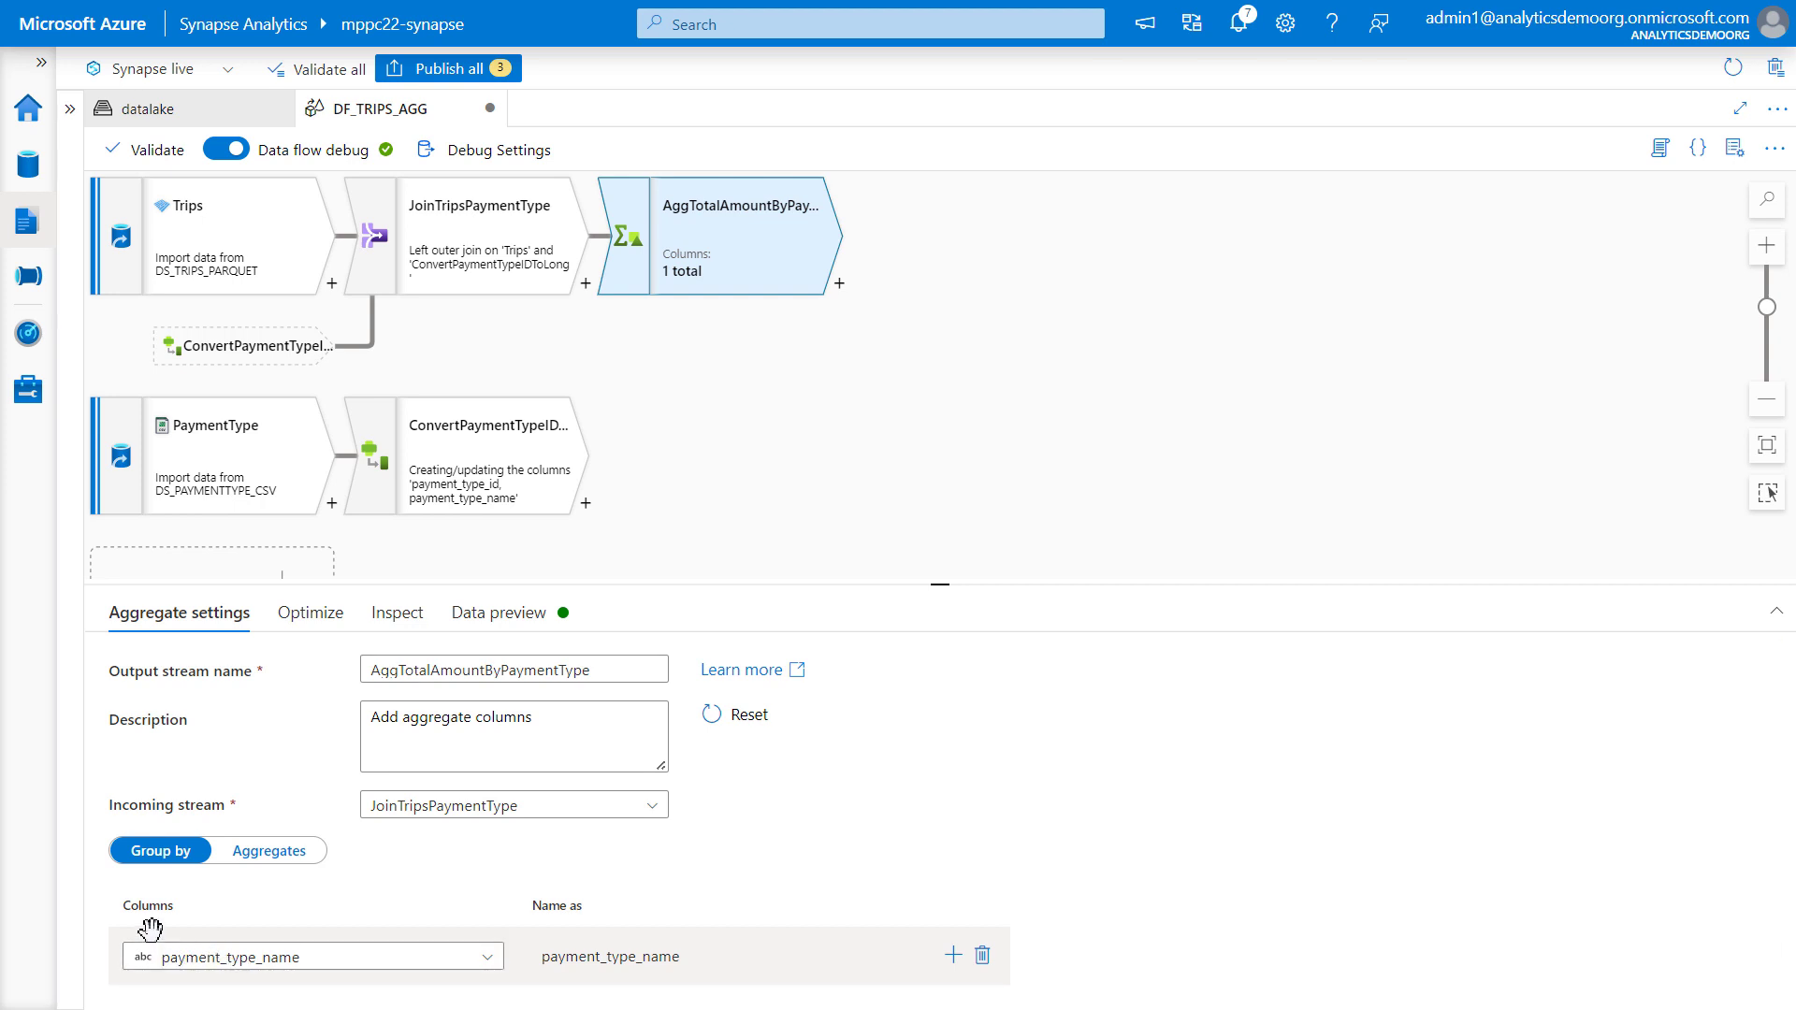
Add the aggregate column total_amount with the expression sum(total_amount) and save it.
left_click(270, 851)
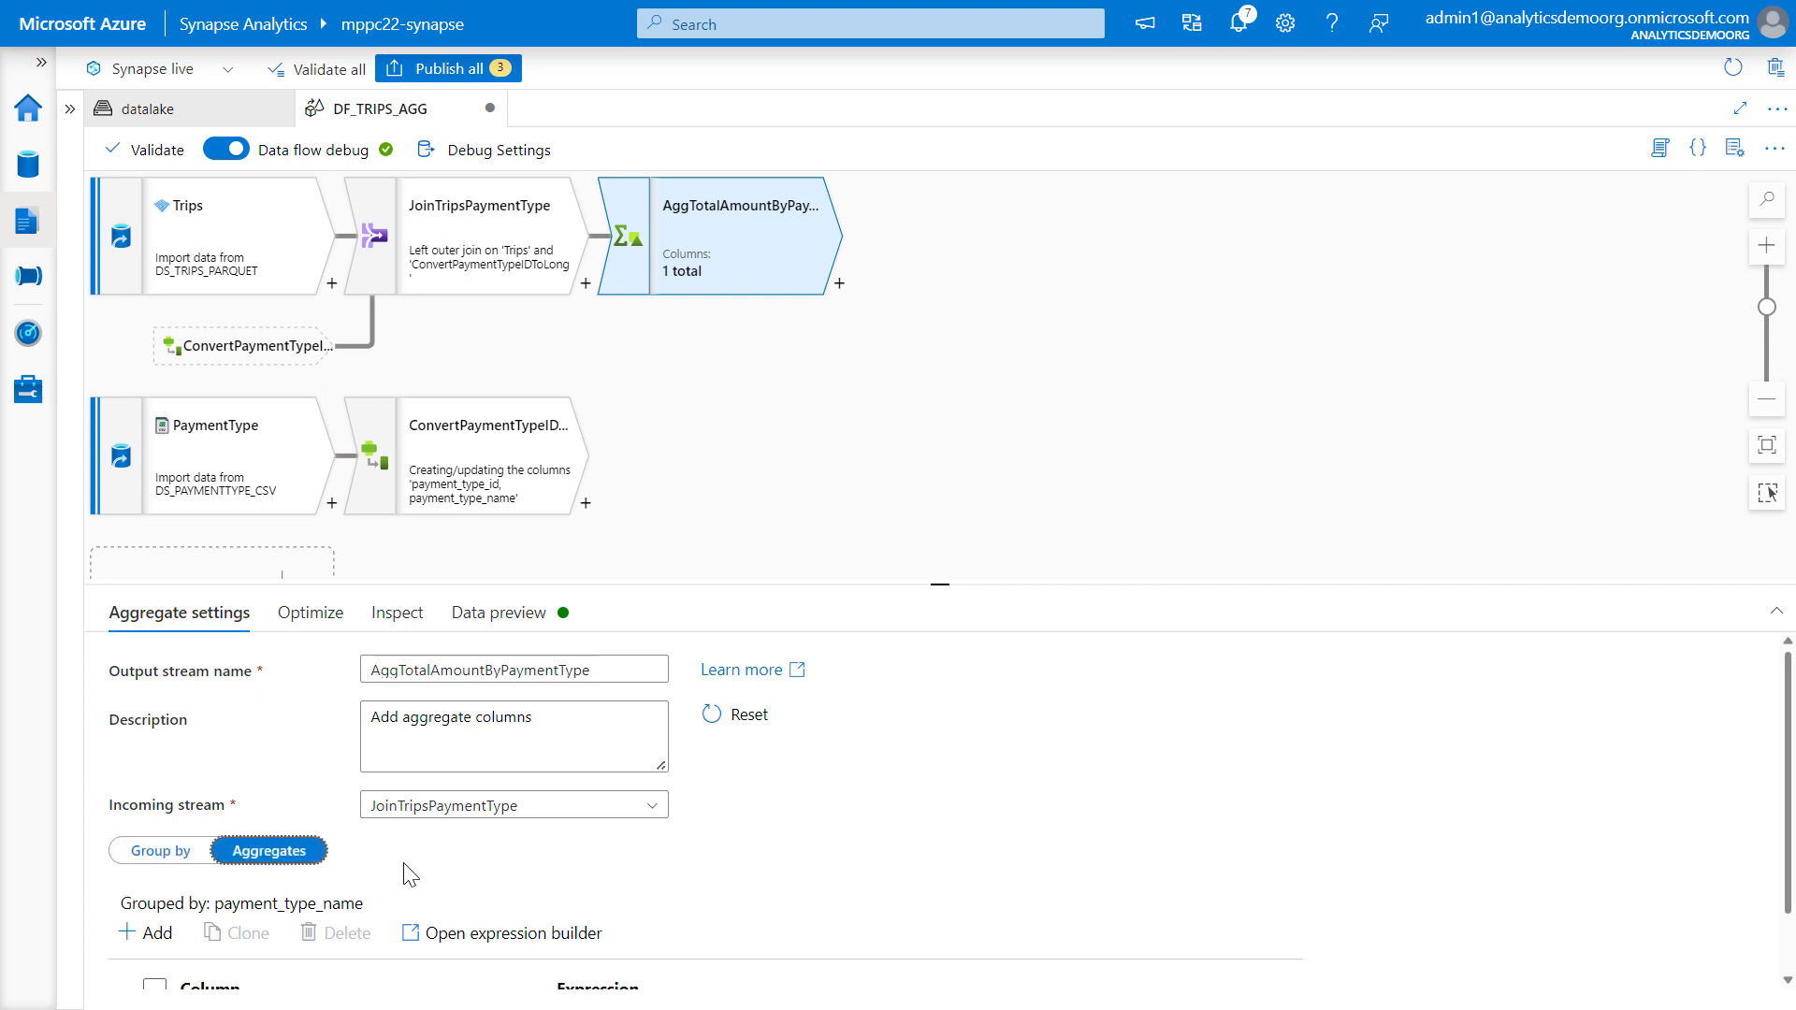
scroll(353, 926, "down", 1)
left_click(309, 965)
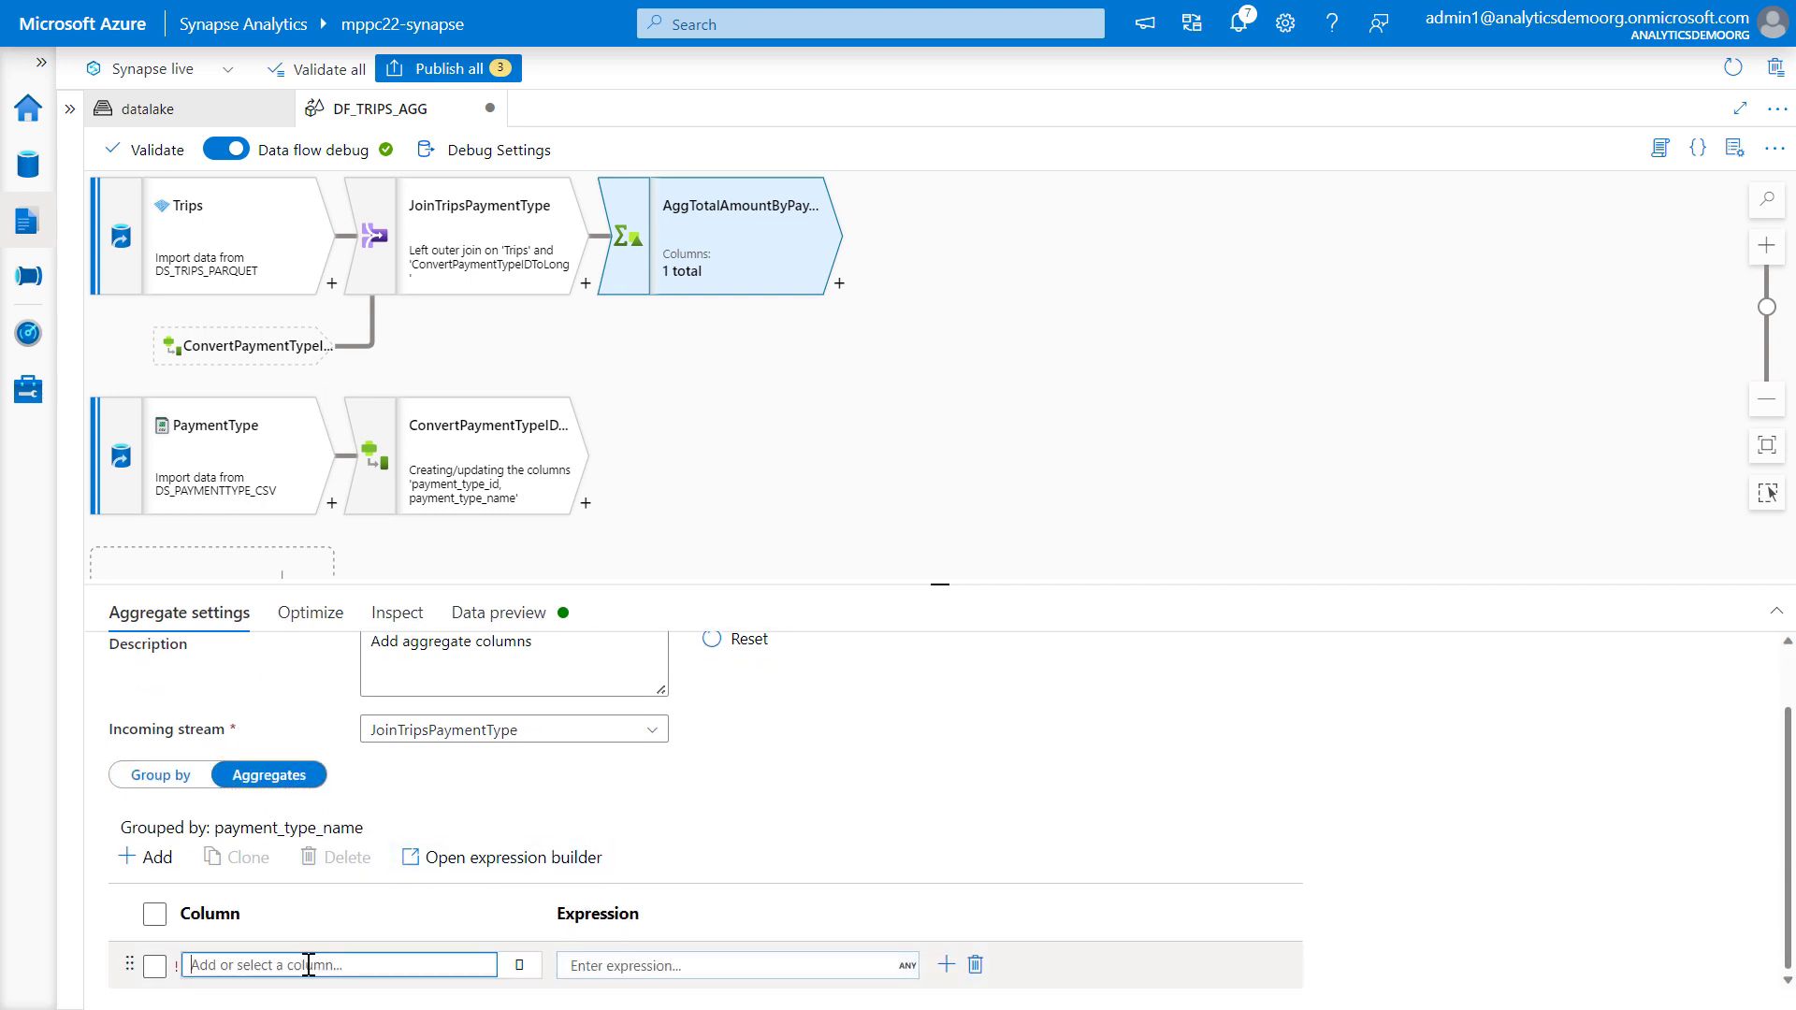
type("tot")
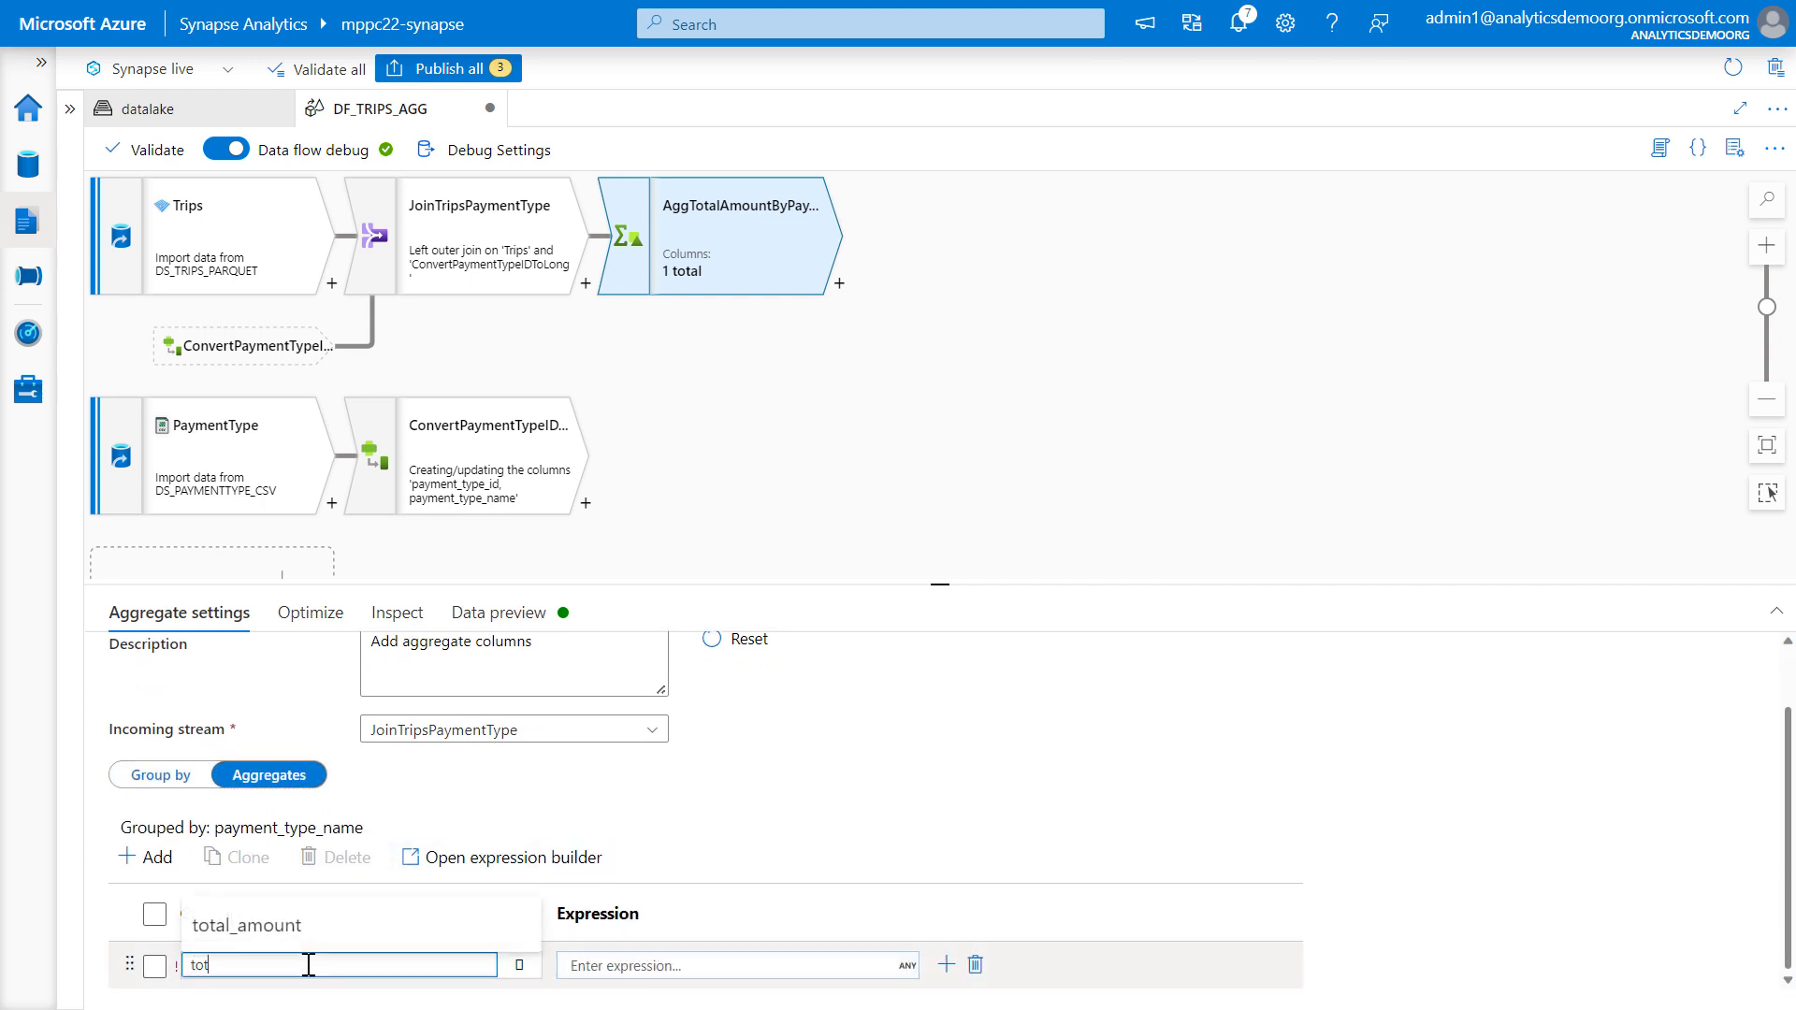
left_click(215, 921)
left_click(718, 966)
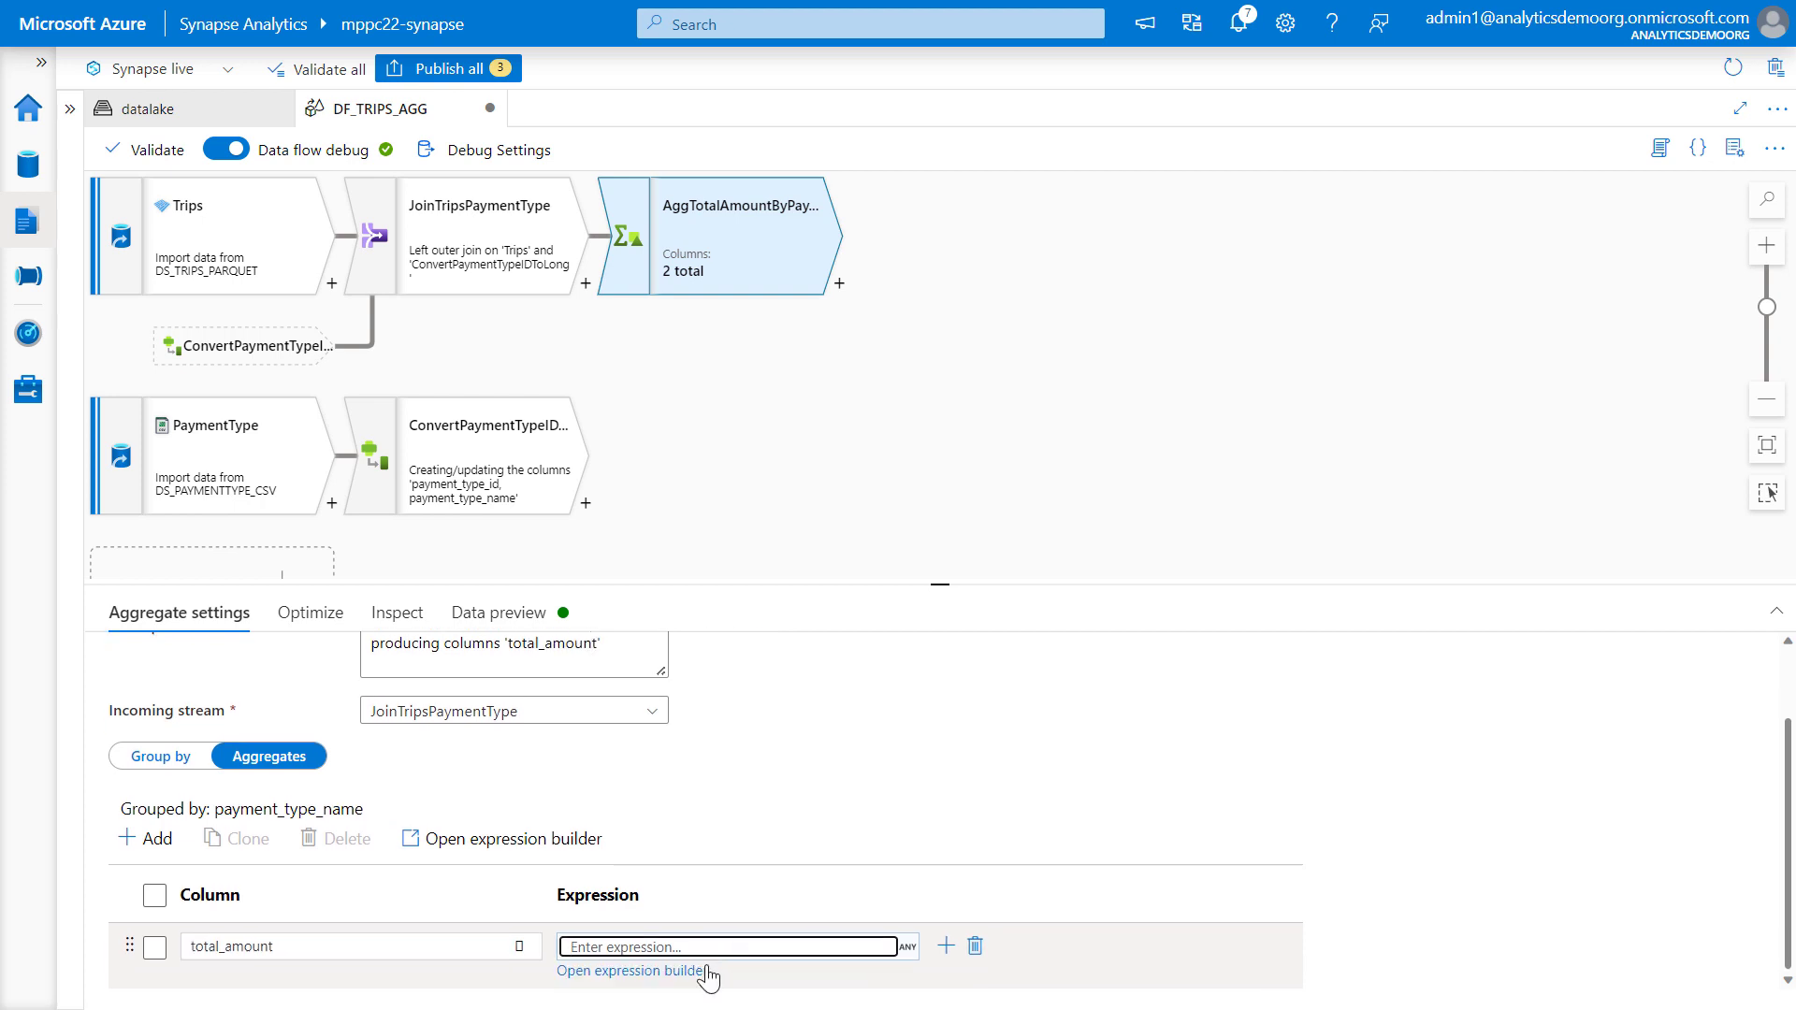
left_click(719, 973)
left_click(804, 562)
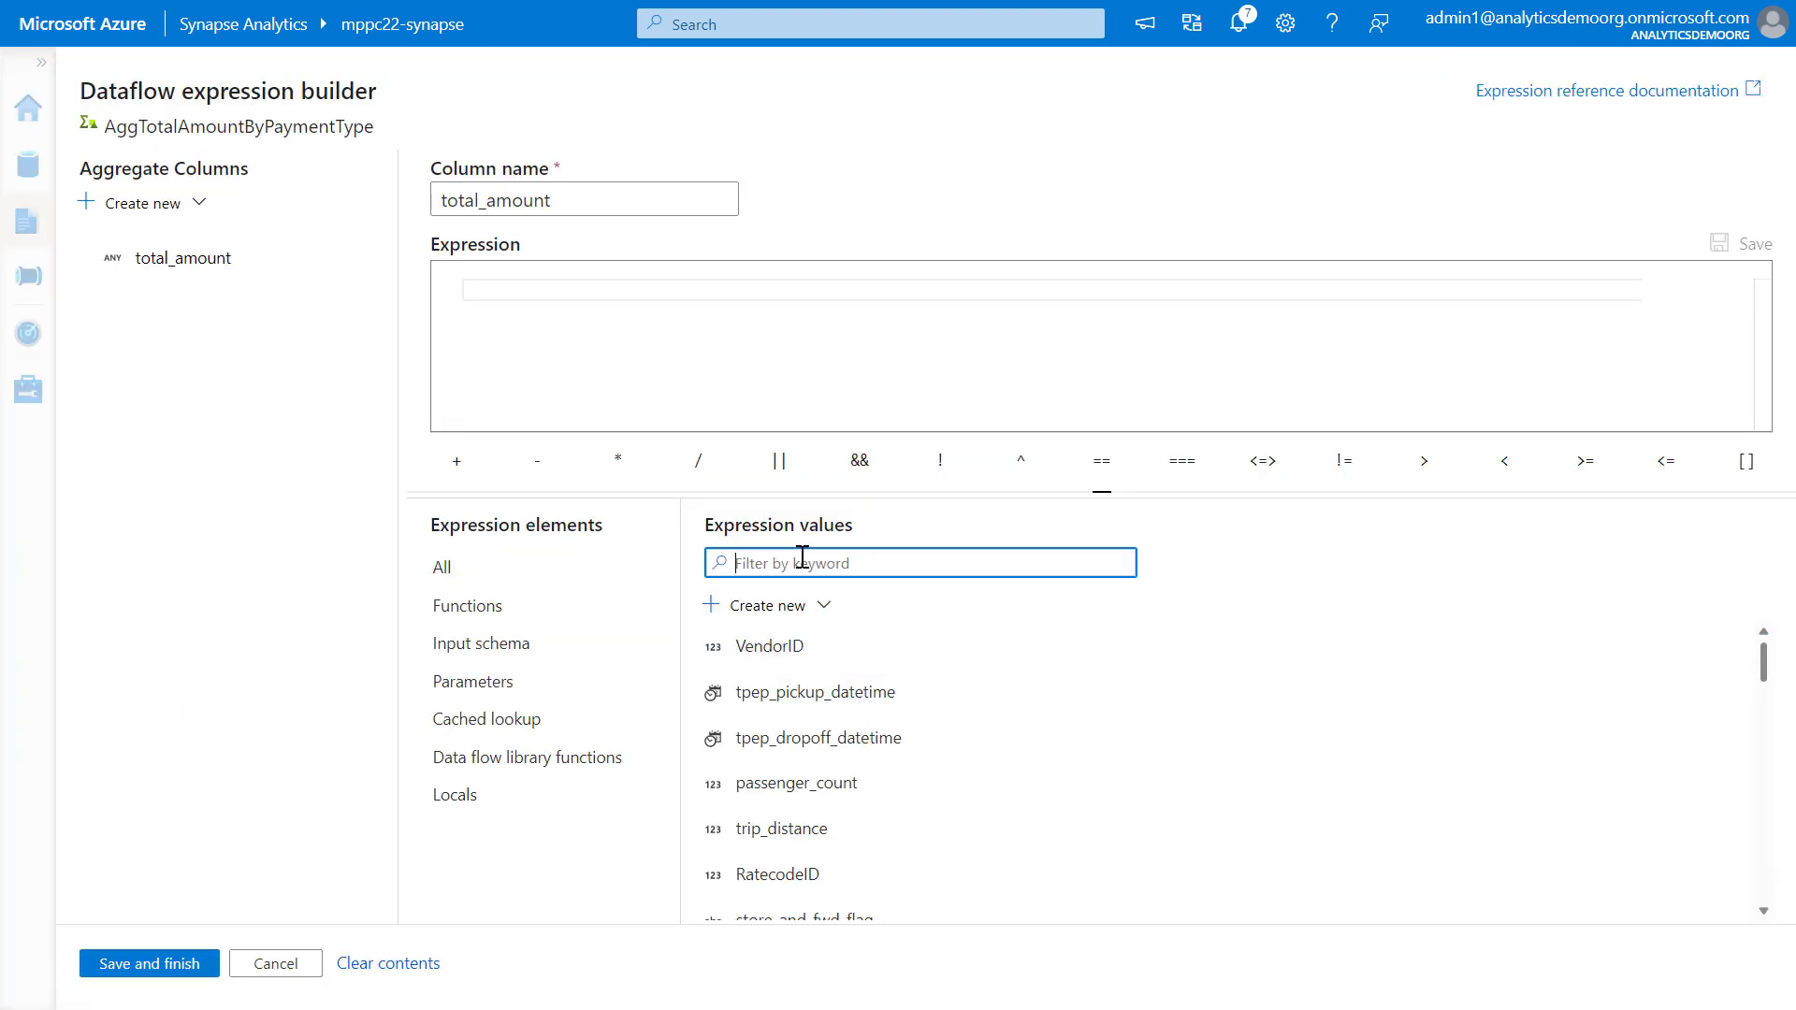
type("sum")
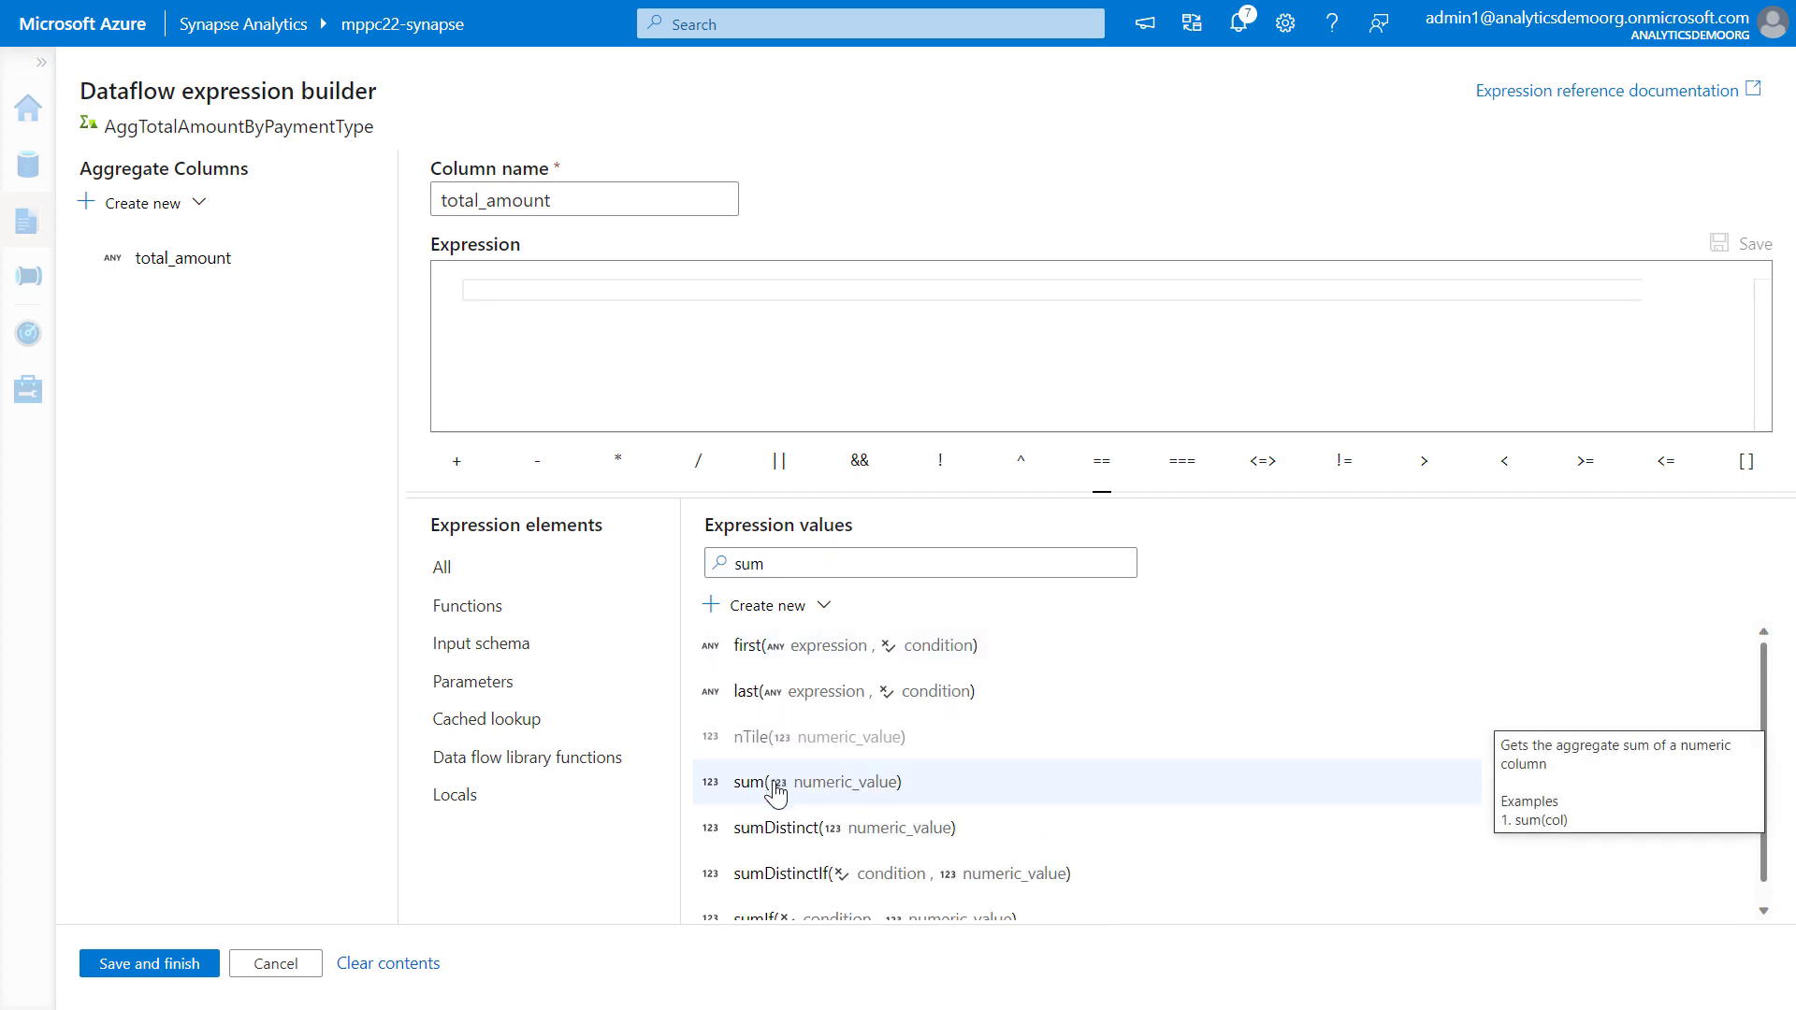
left_click(773, 784)
type("total_amount")
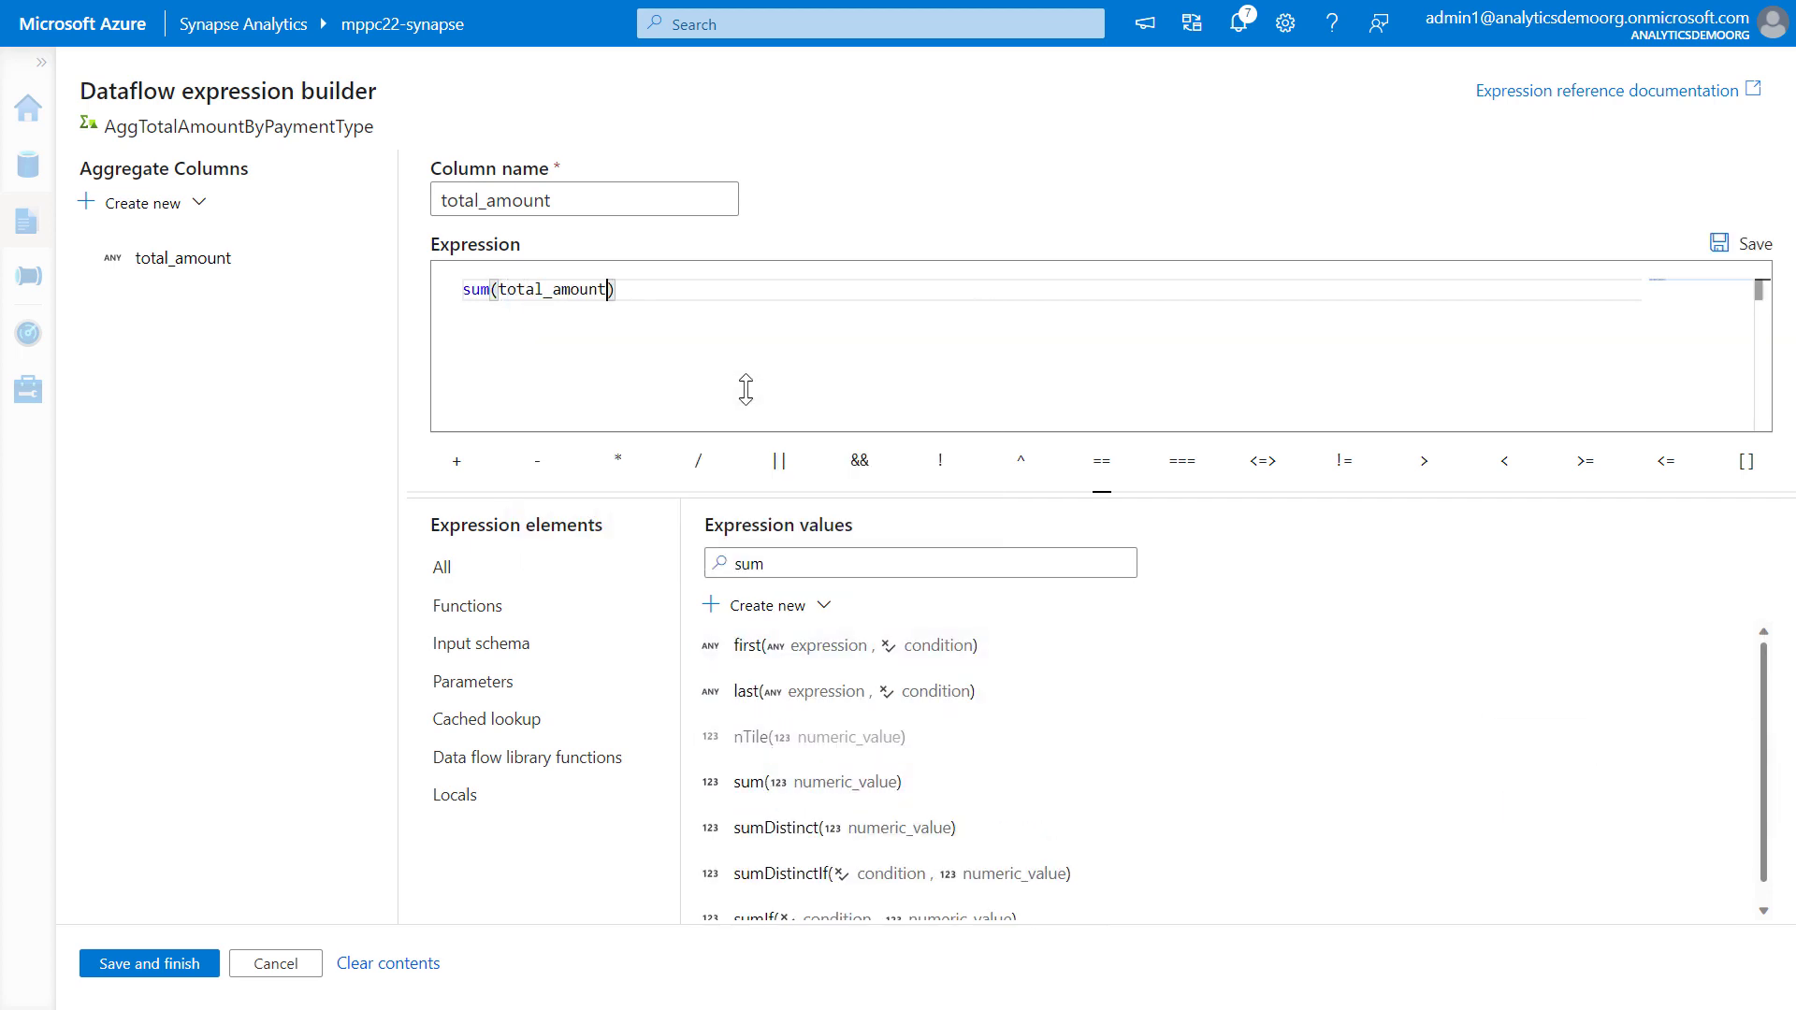
left_click(149, 964)
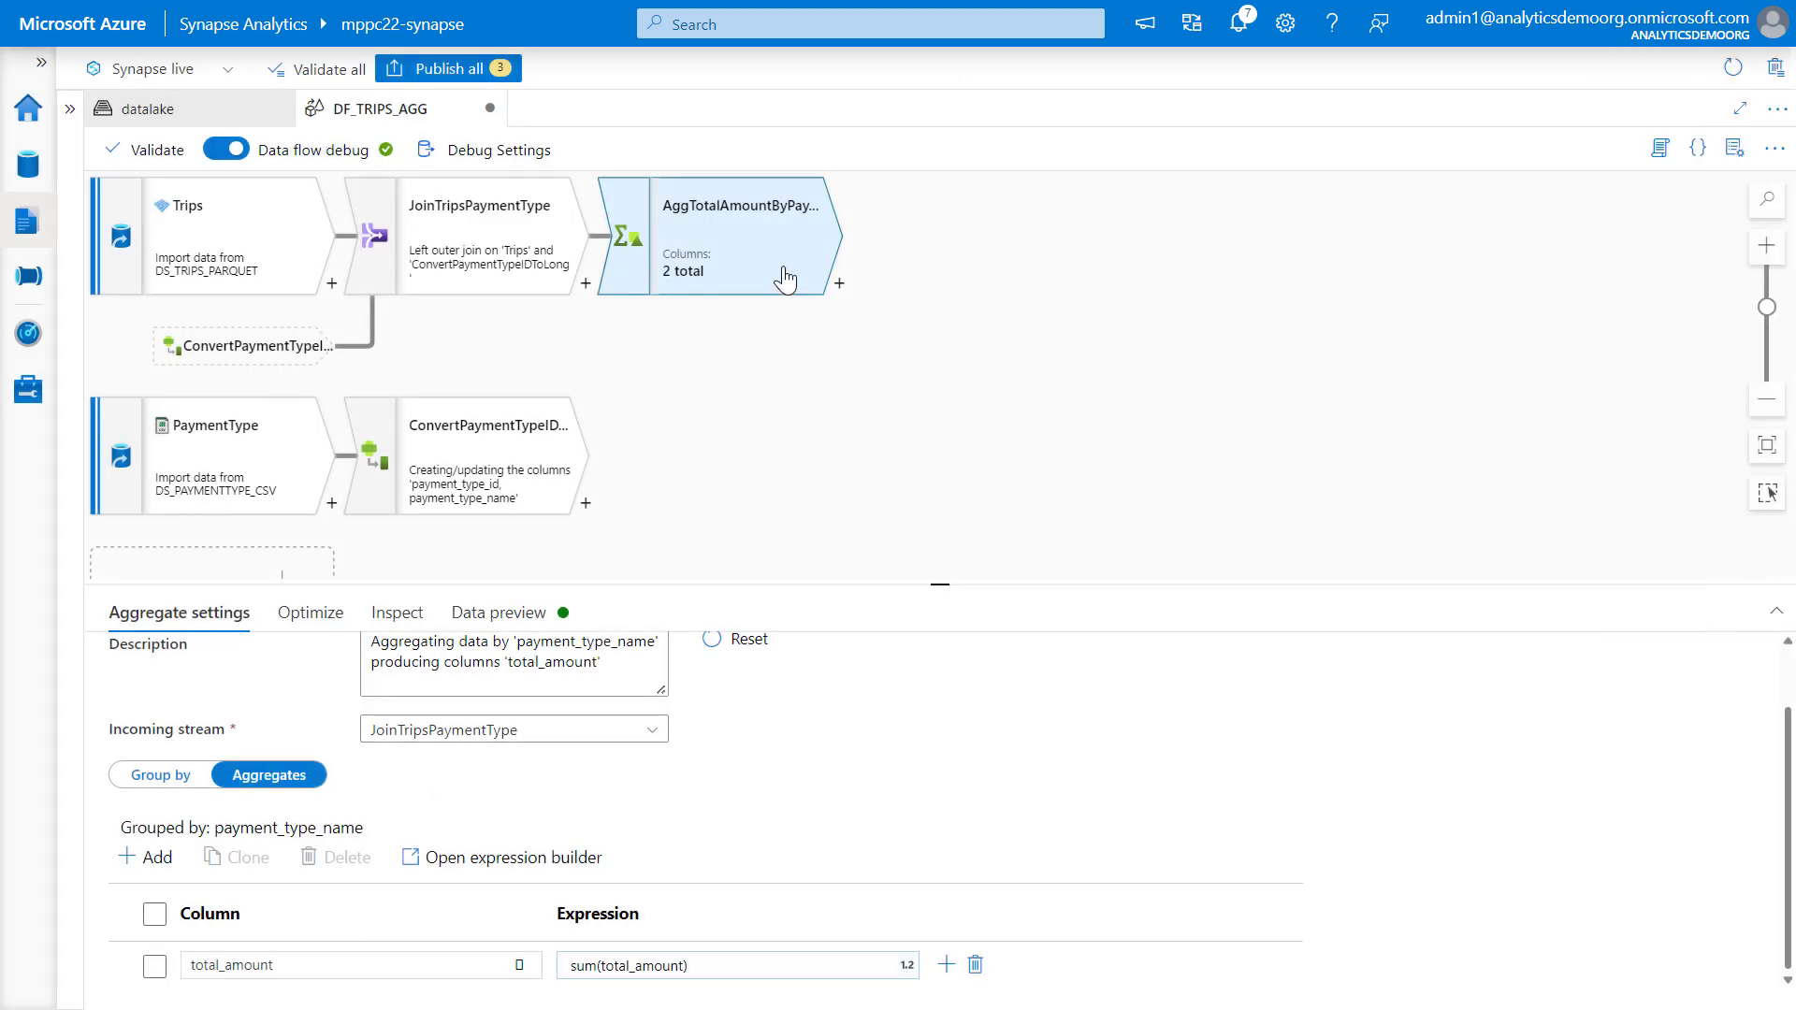
Load the data preview of AggTotalAmountByPaymentType to review the total amount per payment type.
left_click(512, 612)
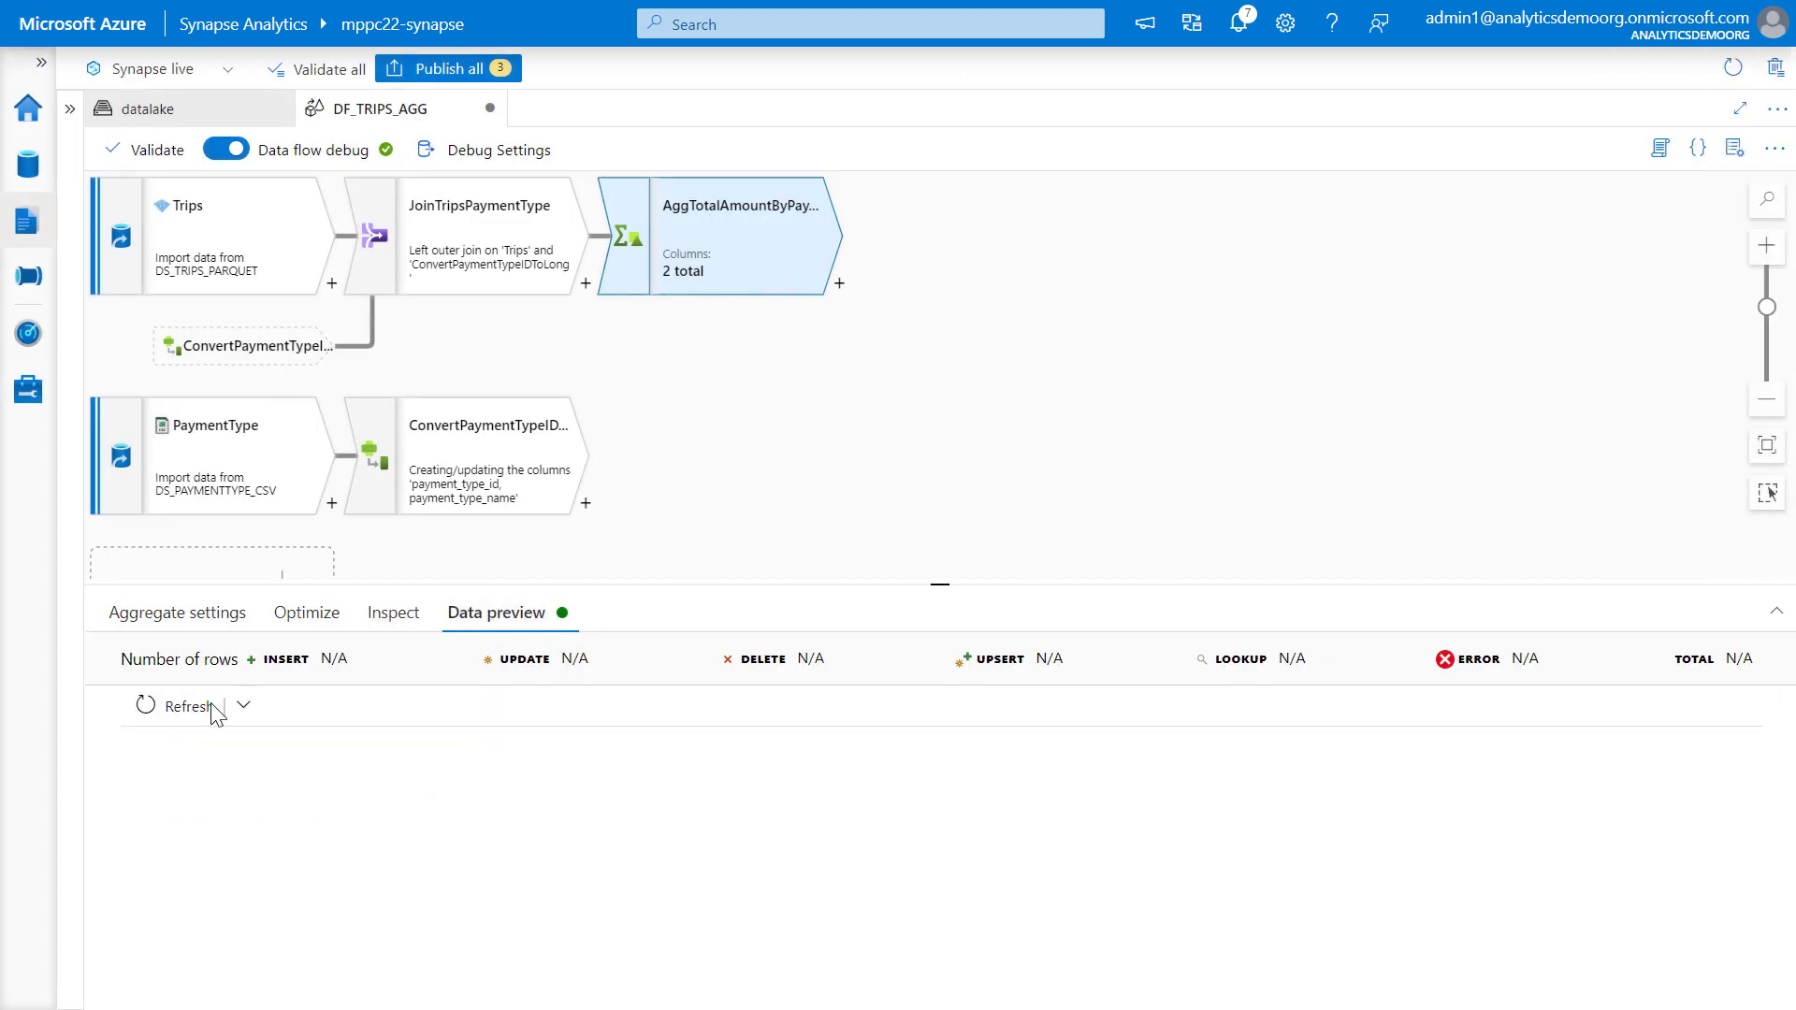
left_click(164, 708)
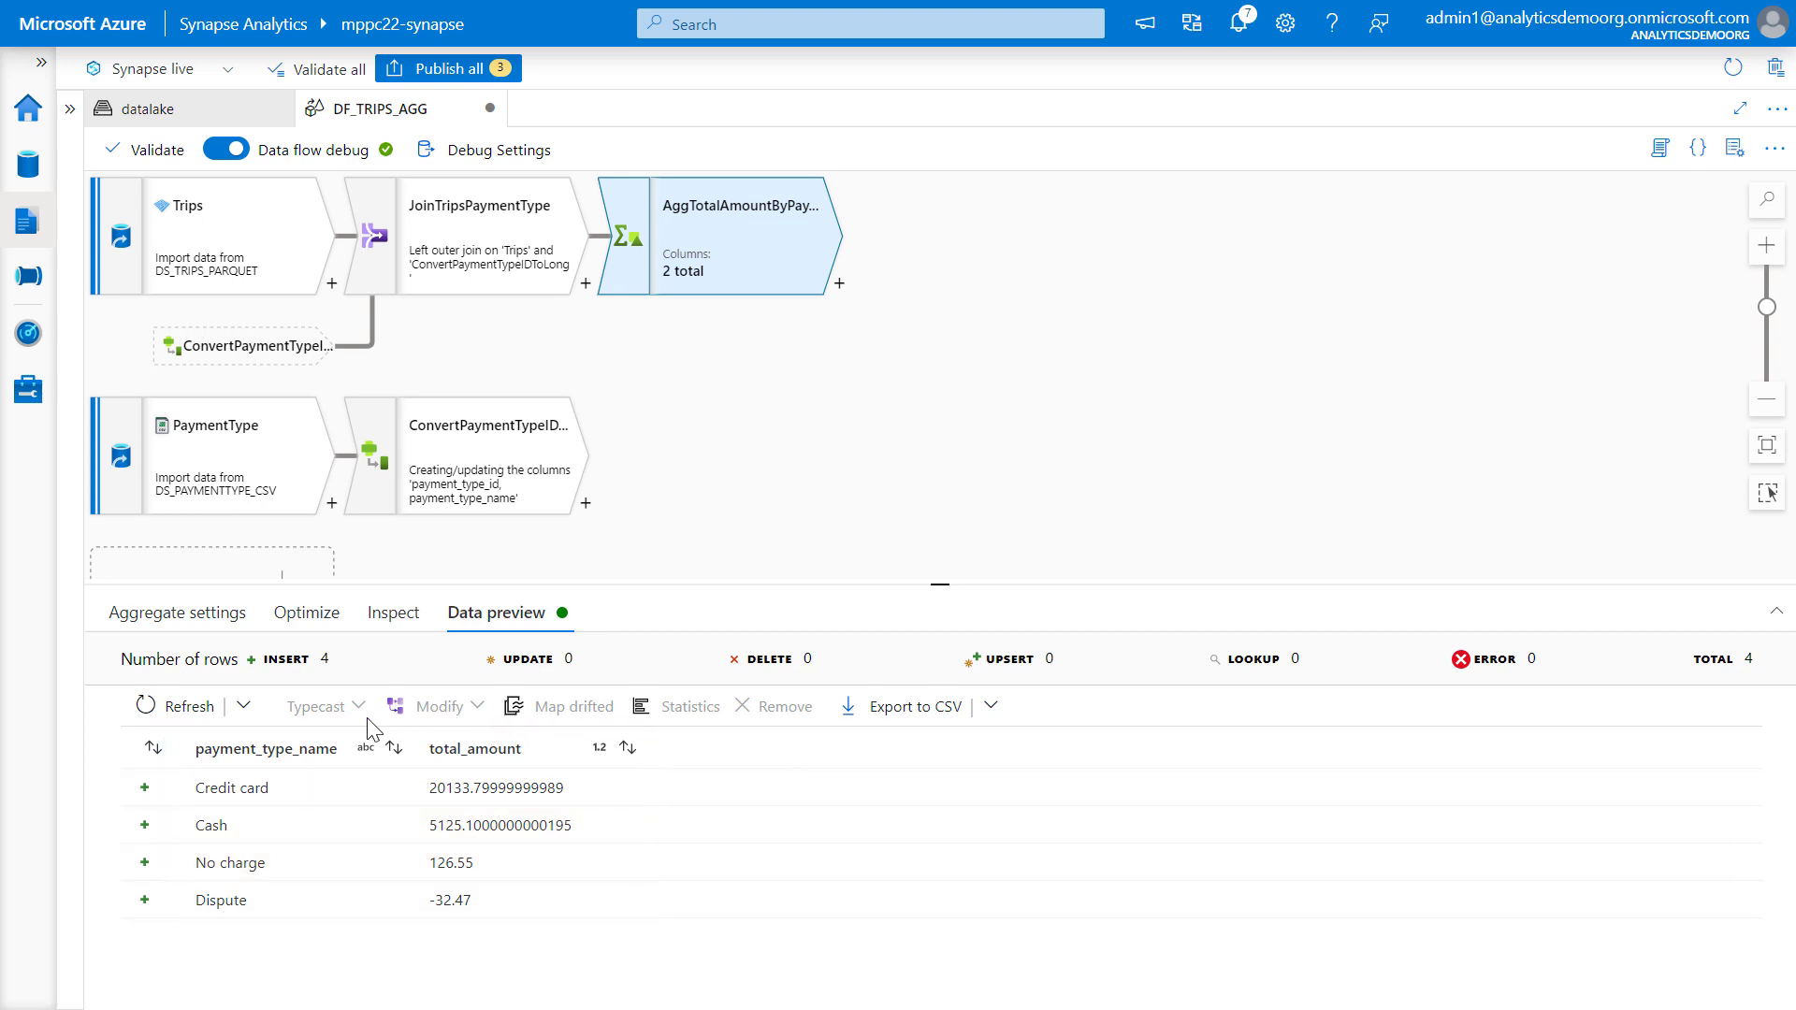
Add a Sink named DataLakeSandbox after AggTotalAmountByPaymentType.
left_click(839, 283)
scroll(985, 673, "down", 10)
left_click(910, 869)
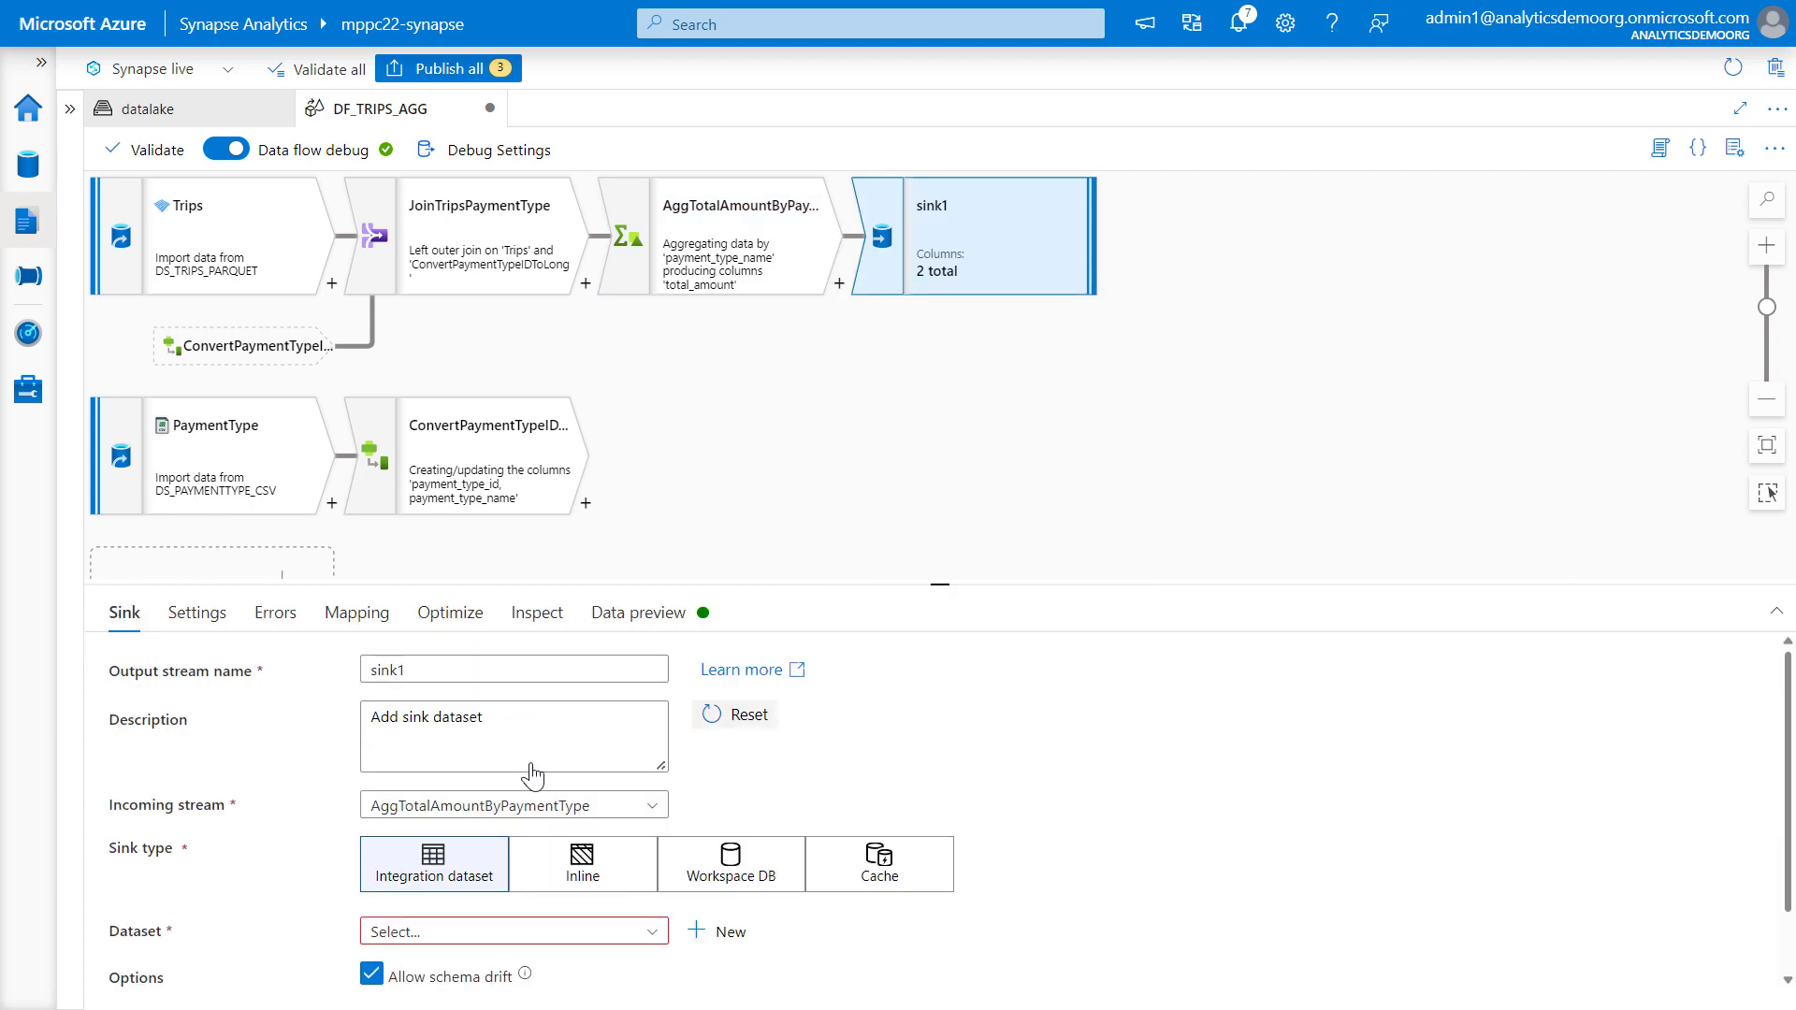
type("DataLakeSandbox")
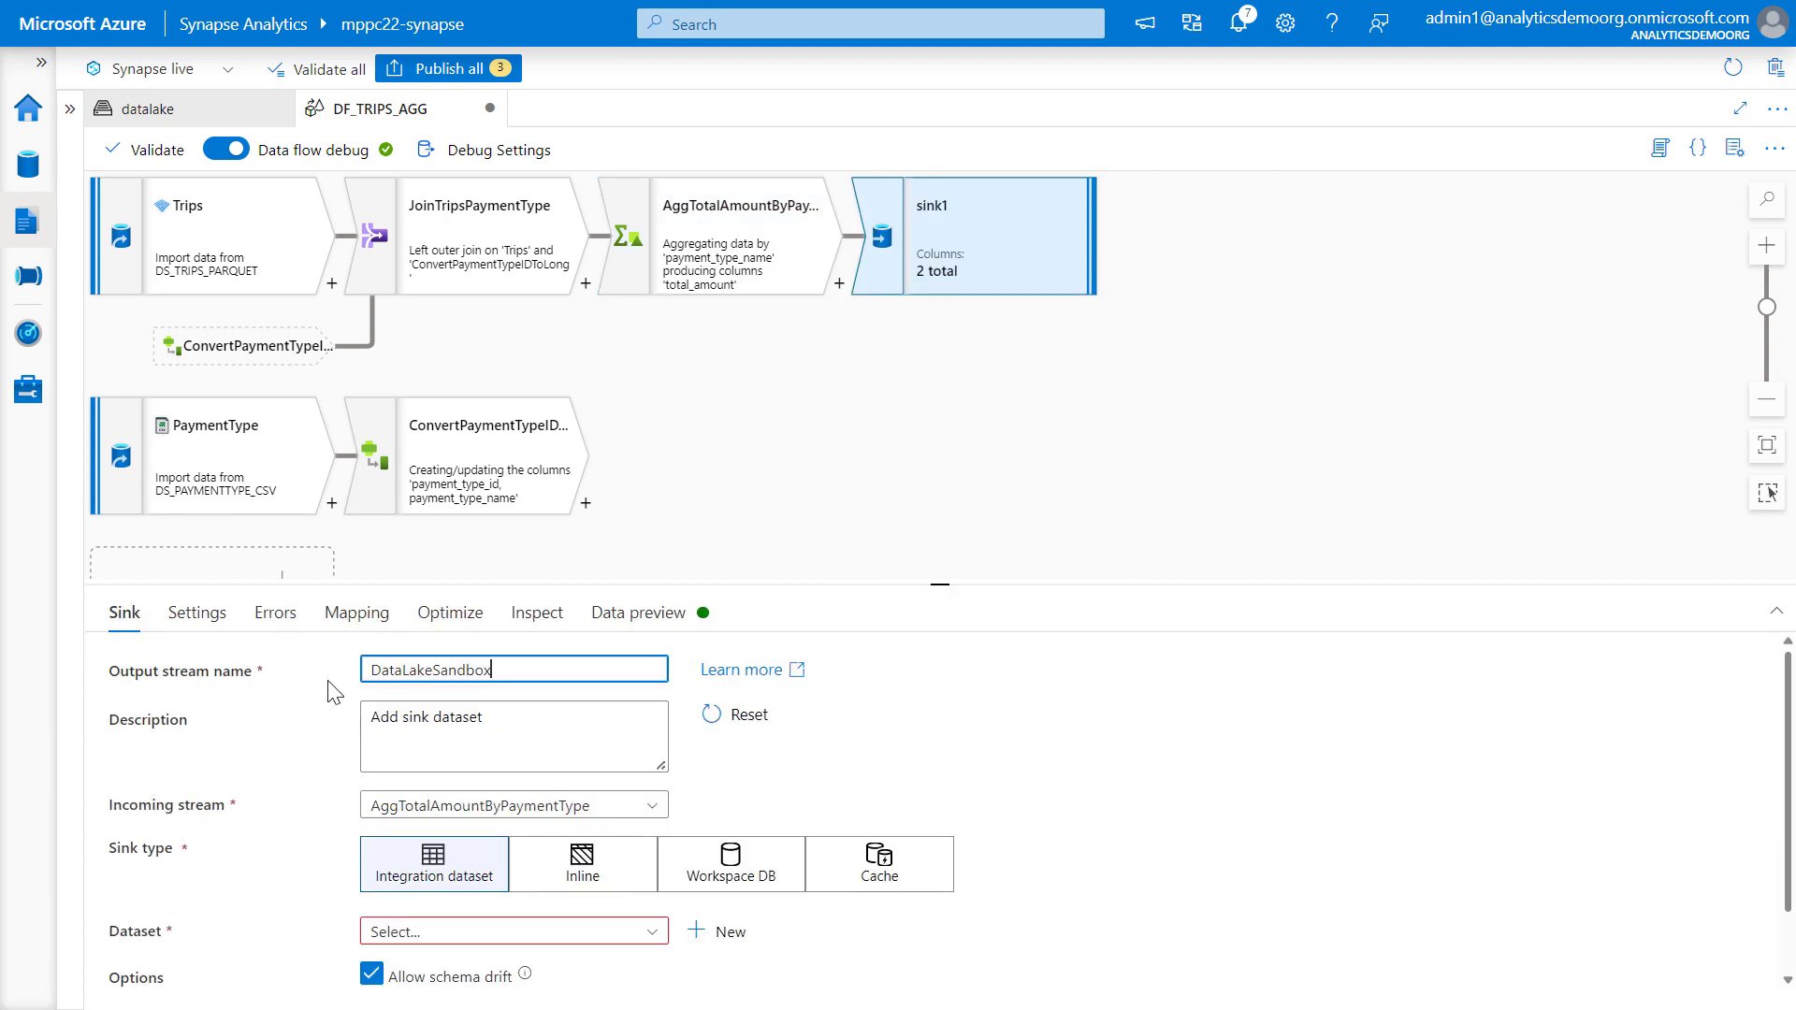
Start a new Azure Data Lake Storage Gen2 dataset in Parquet format for the sink and name it DS_SANBOX_PARQUET.
left_click(726, 933)
left_click(1404, 618)
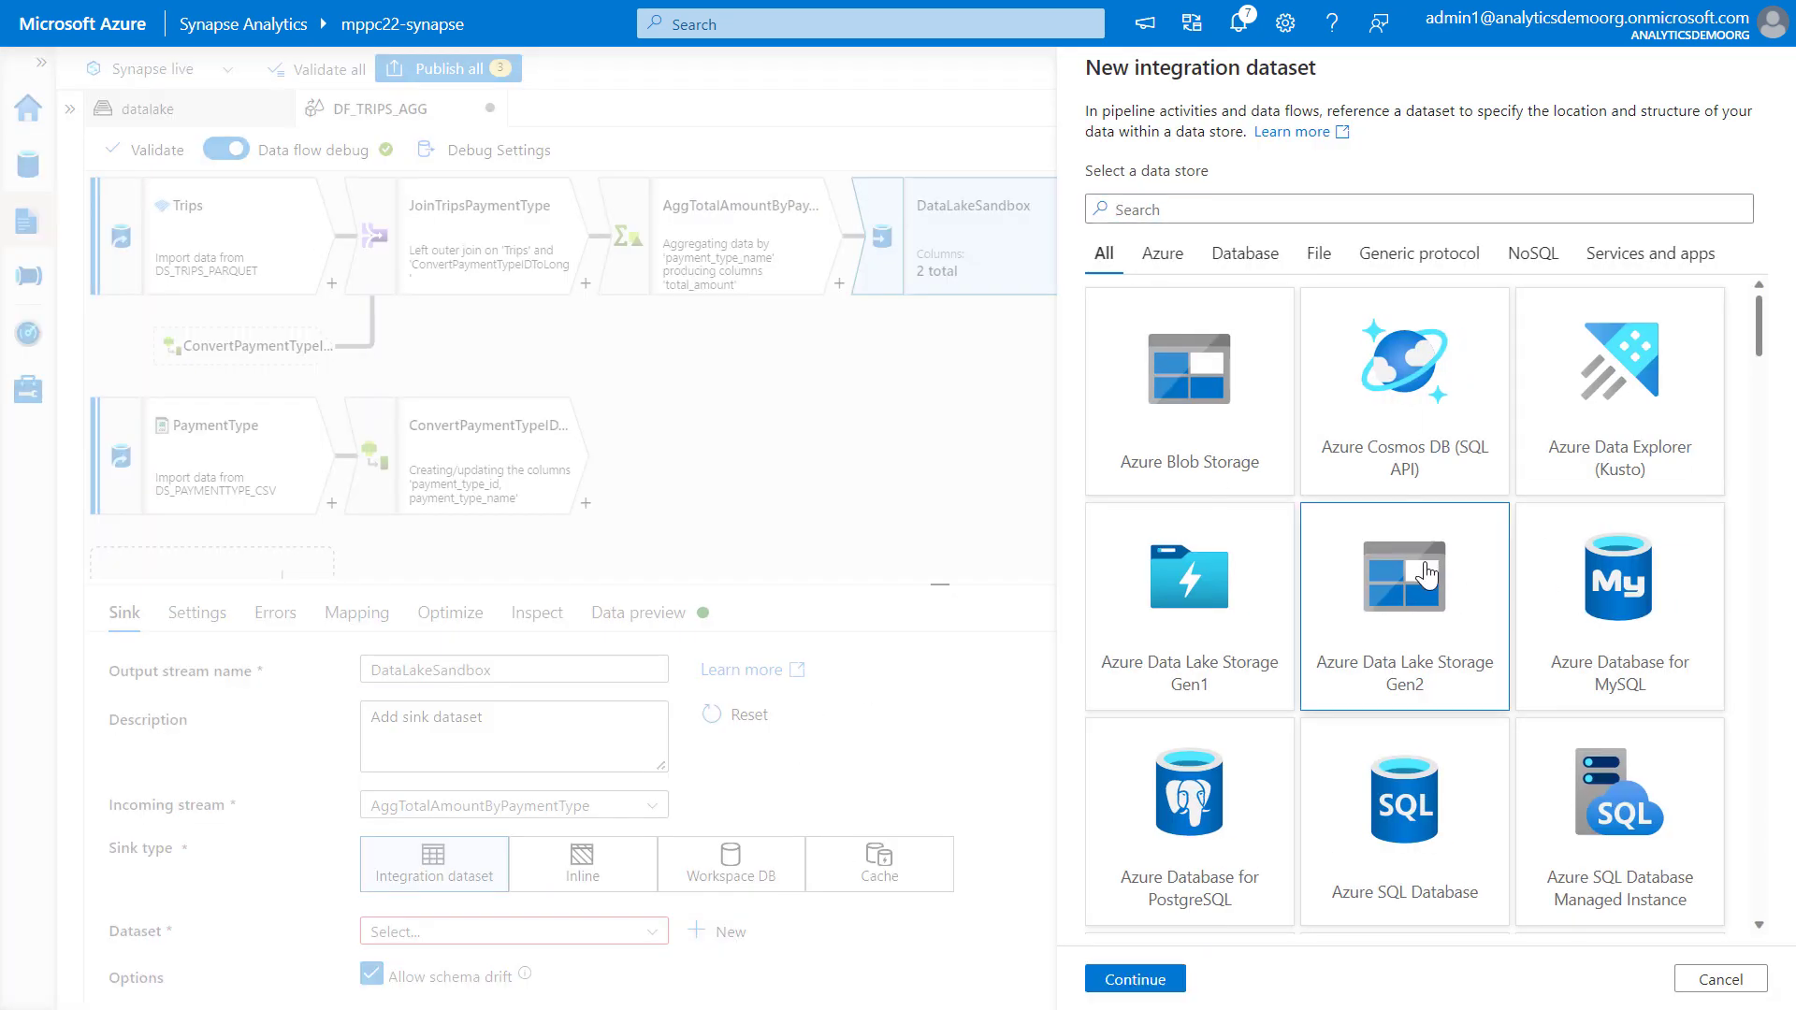
left_click(1135, 980)
left_click(1419, 464)
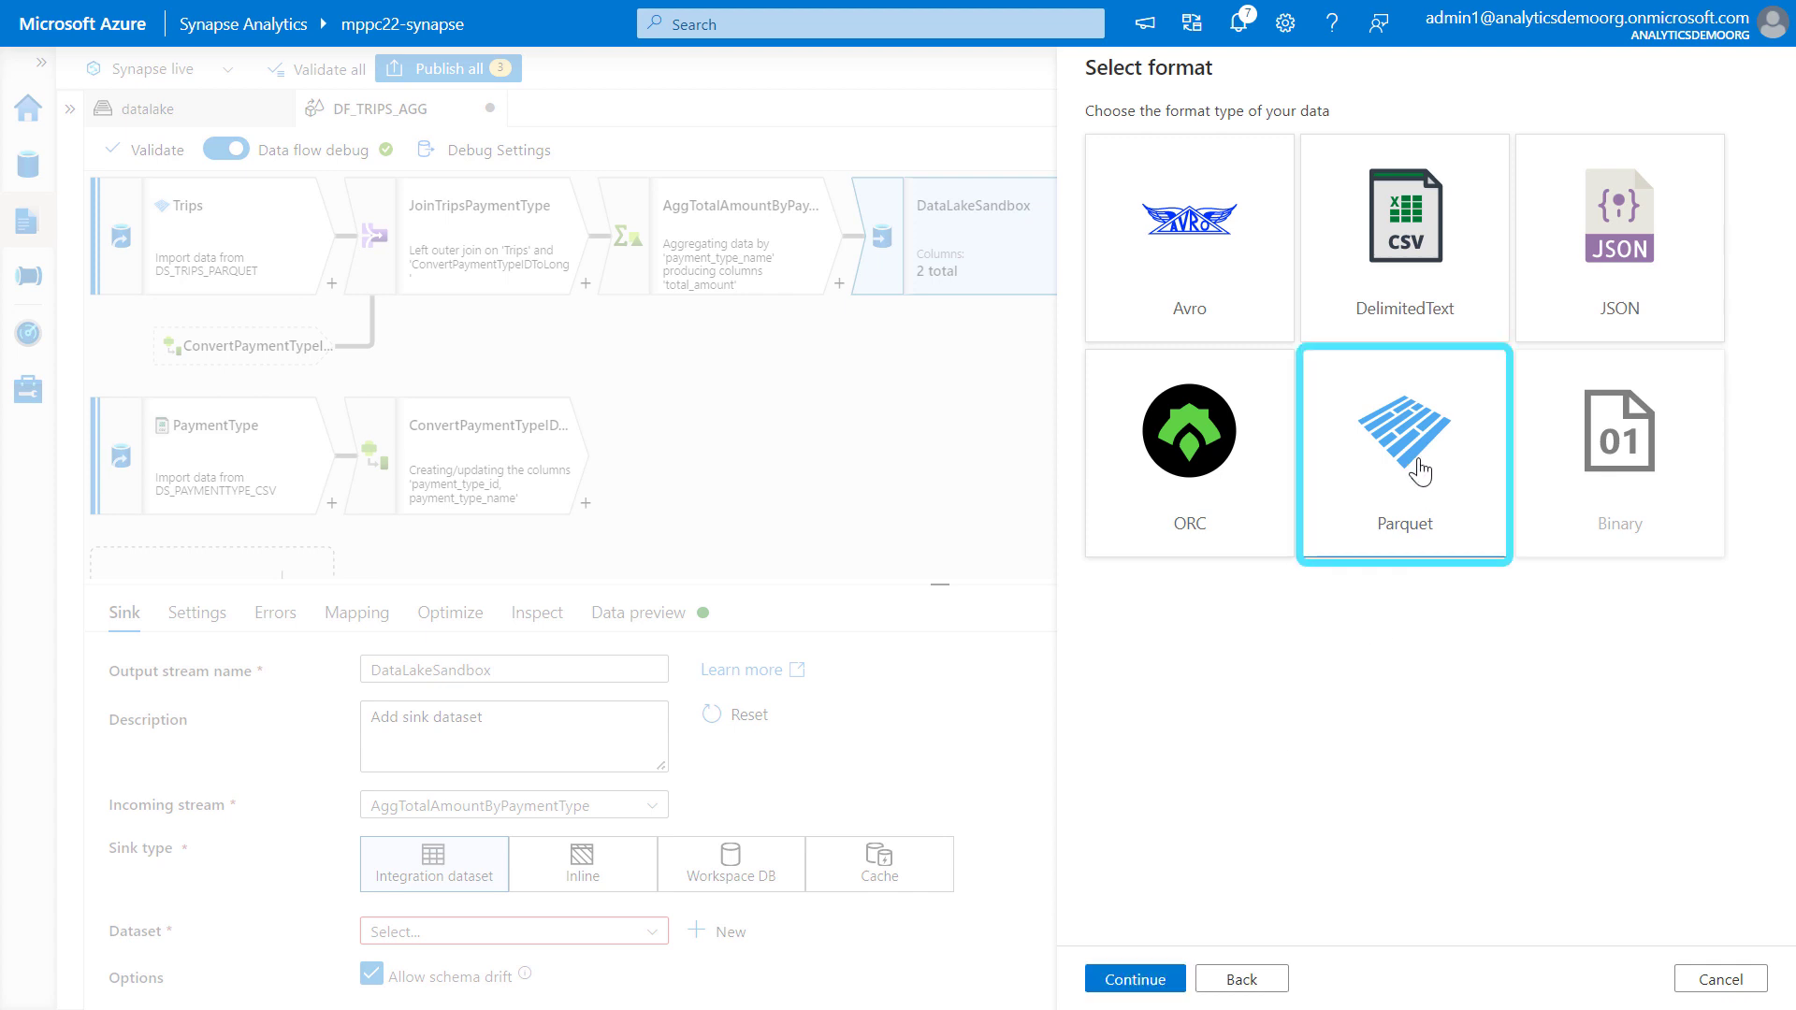
left_click(1135, 979)
double_click(1195, 142)
type("DS_SANBOX_PARQUET")
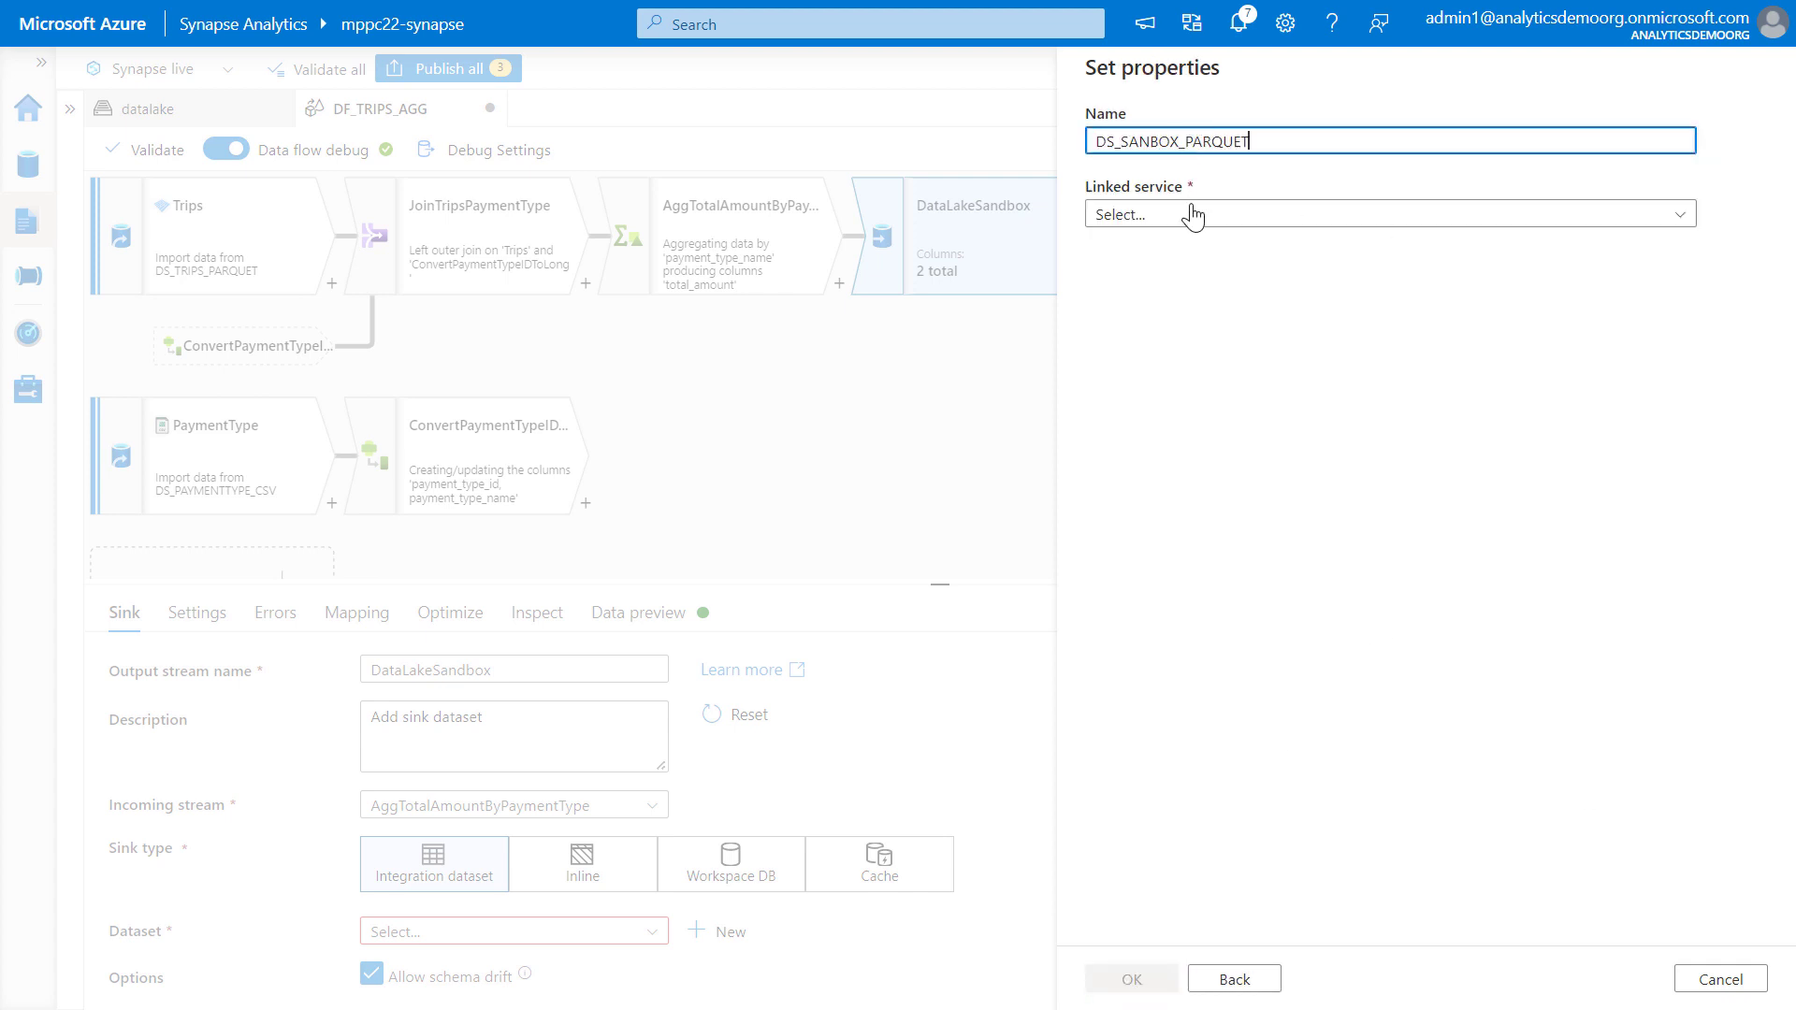
Link the dataset to mppc22-synapse-WorkspaceDefaultStorage with the path datalake/sandbox/nyctaxi/result and create it.
left_click(1188, 213)
left_click(1148, 364)
left_click(1712, 353)
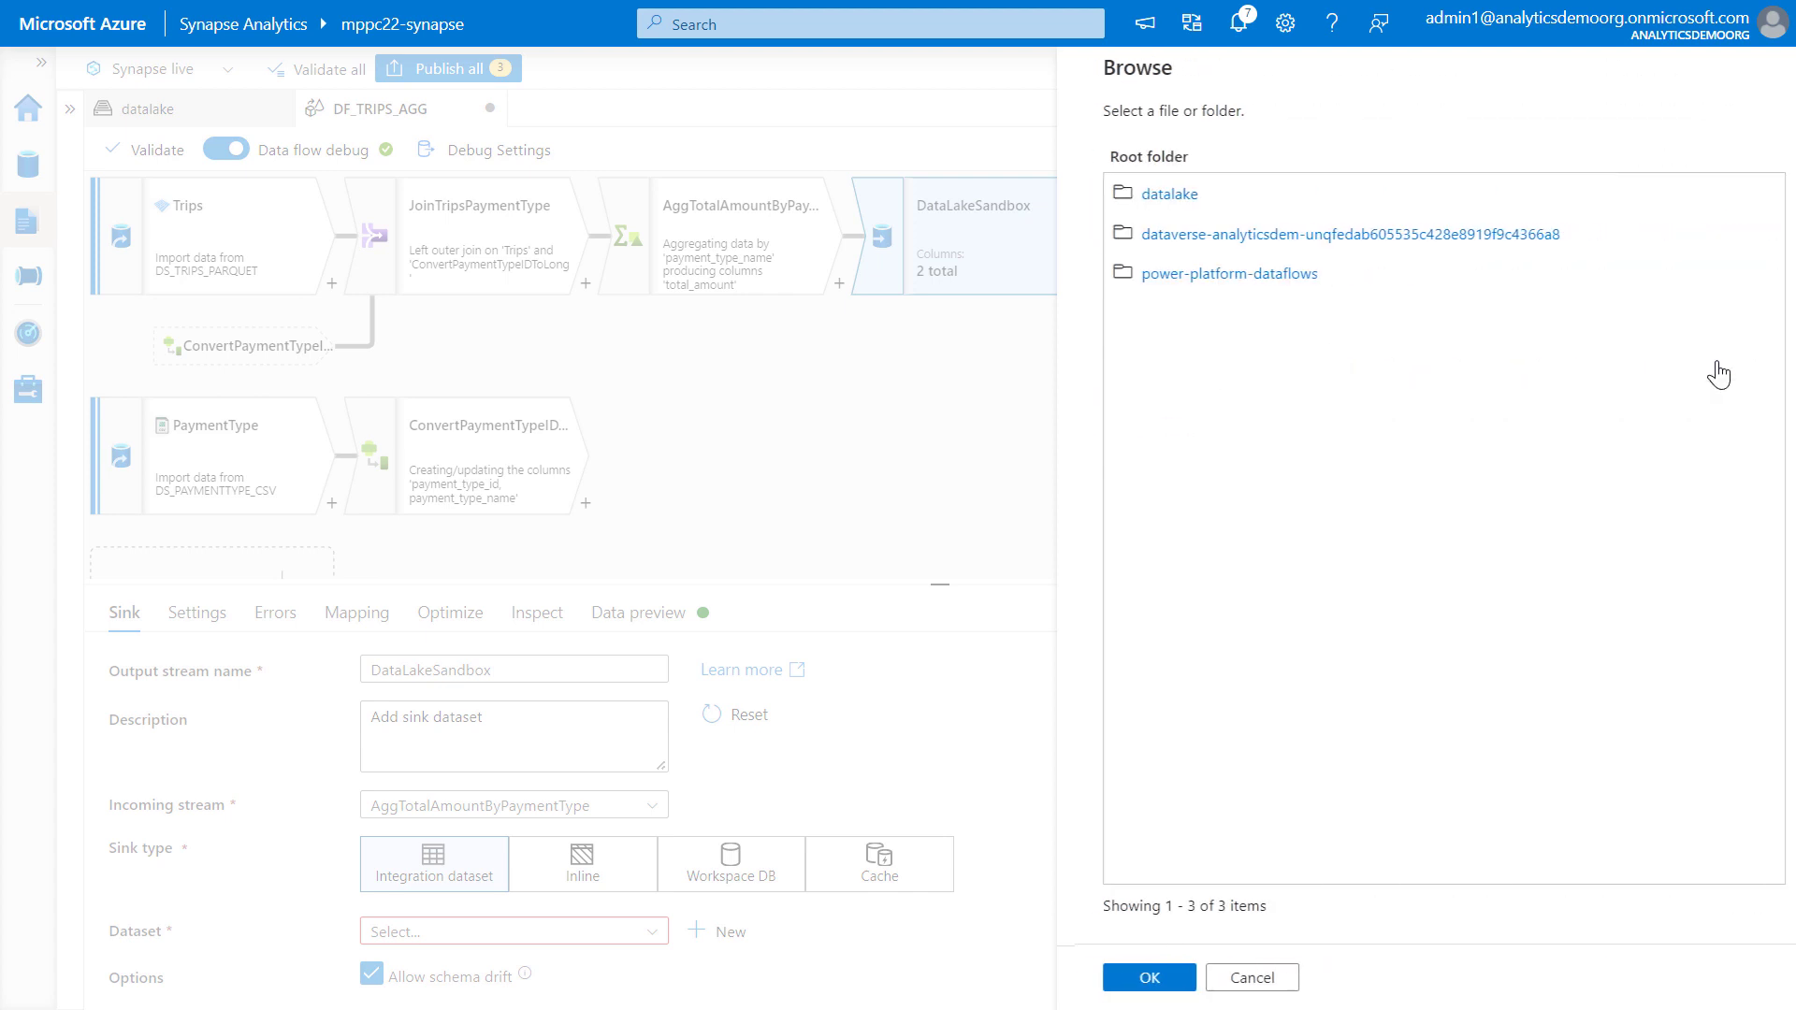
left_click(1162, 195)
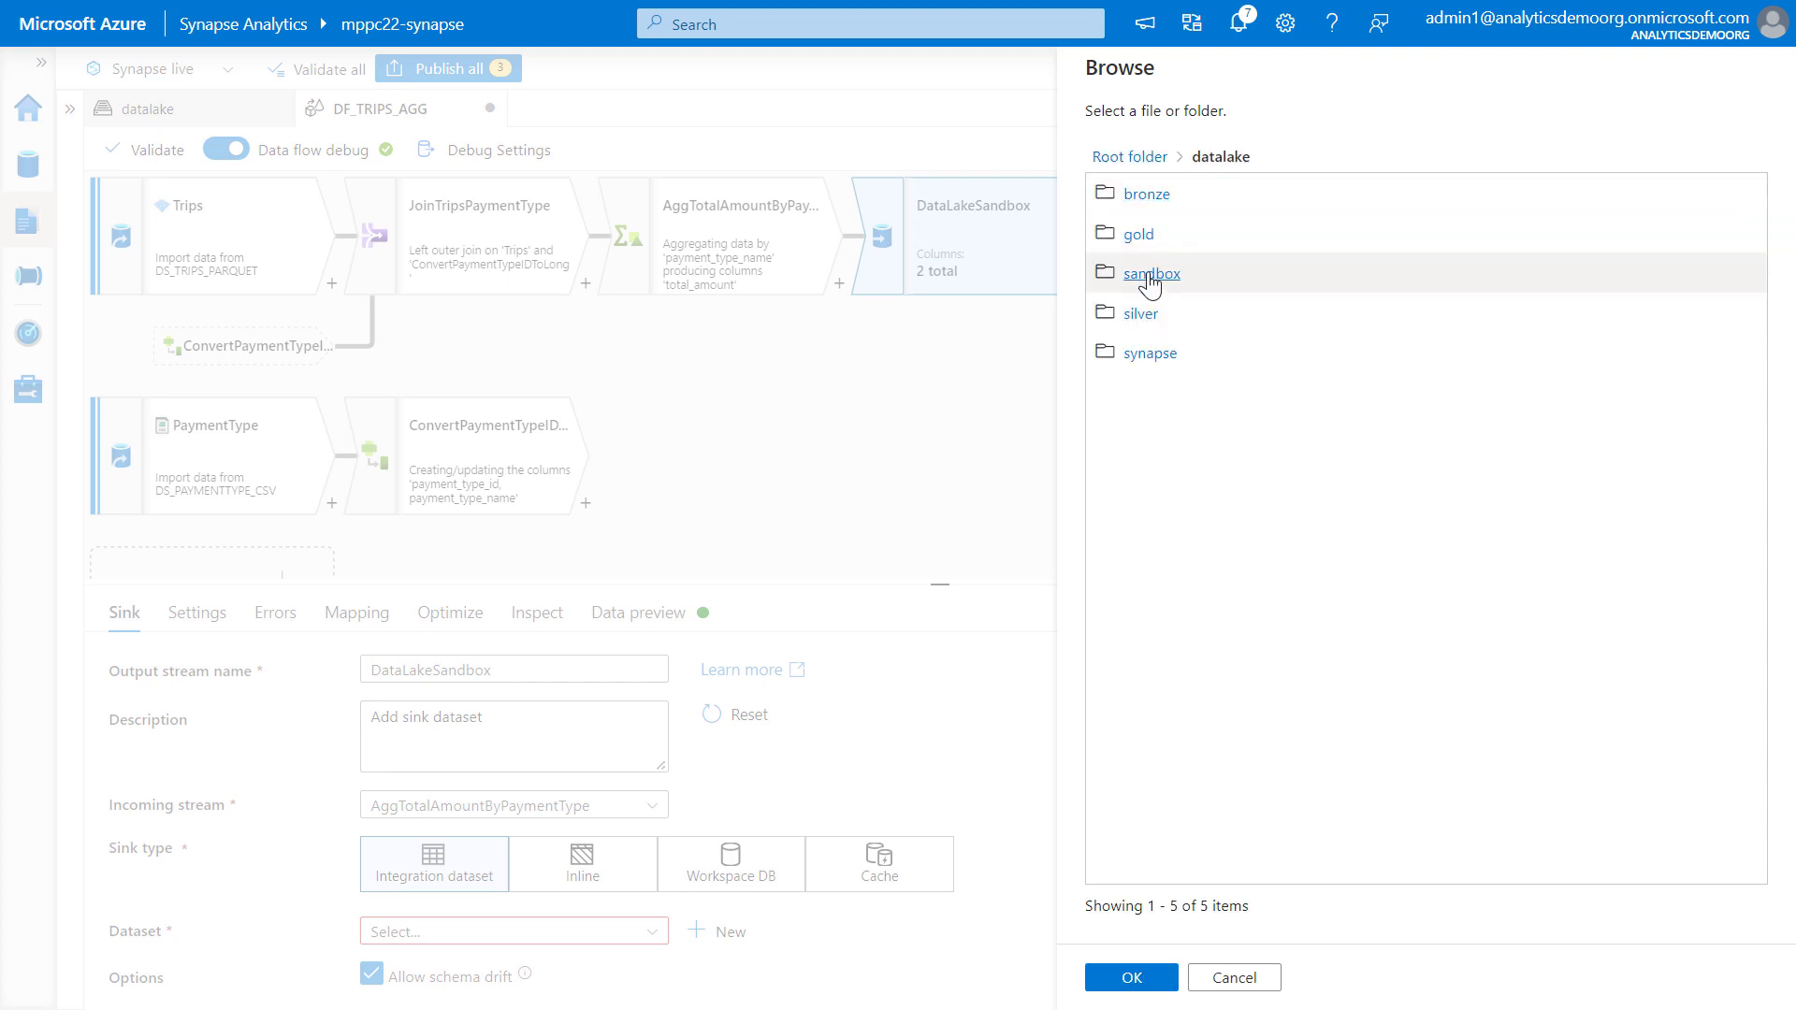
left_click(1156, 274)
left_click(1149, 195)
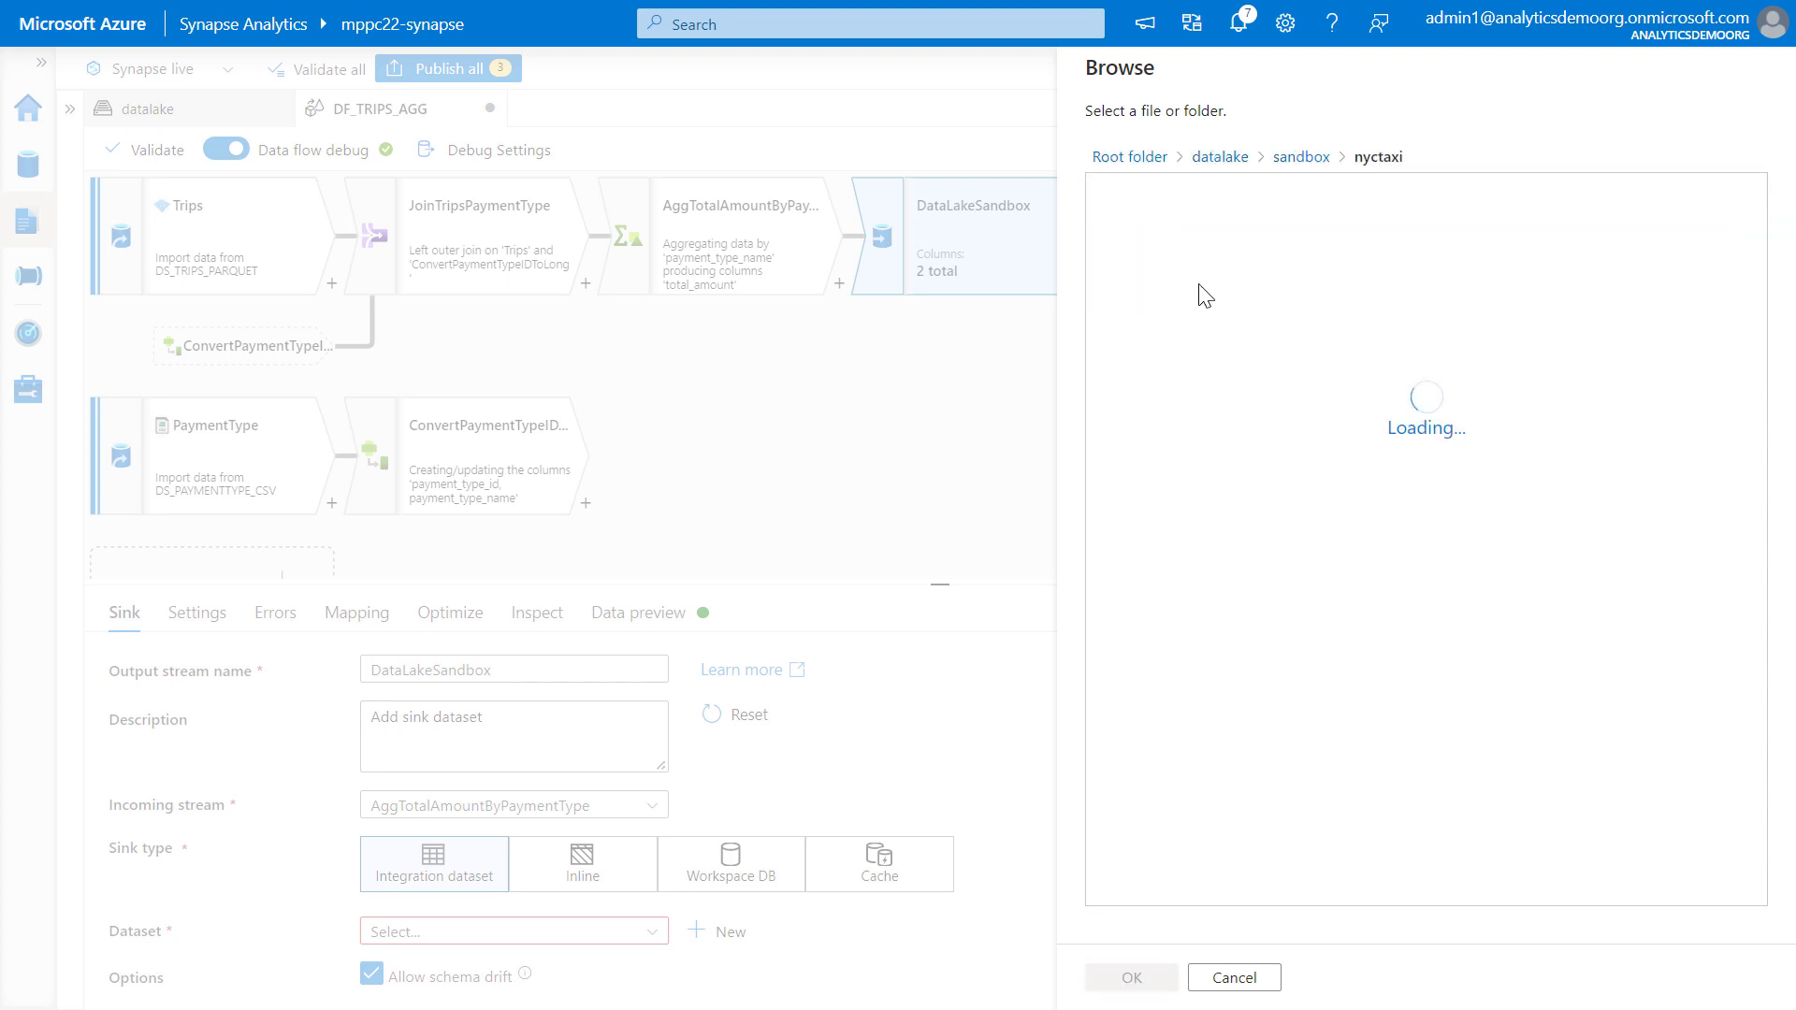
left_click(1141, 194)
left_click(1160, 973)
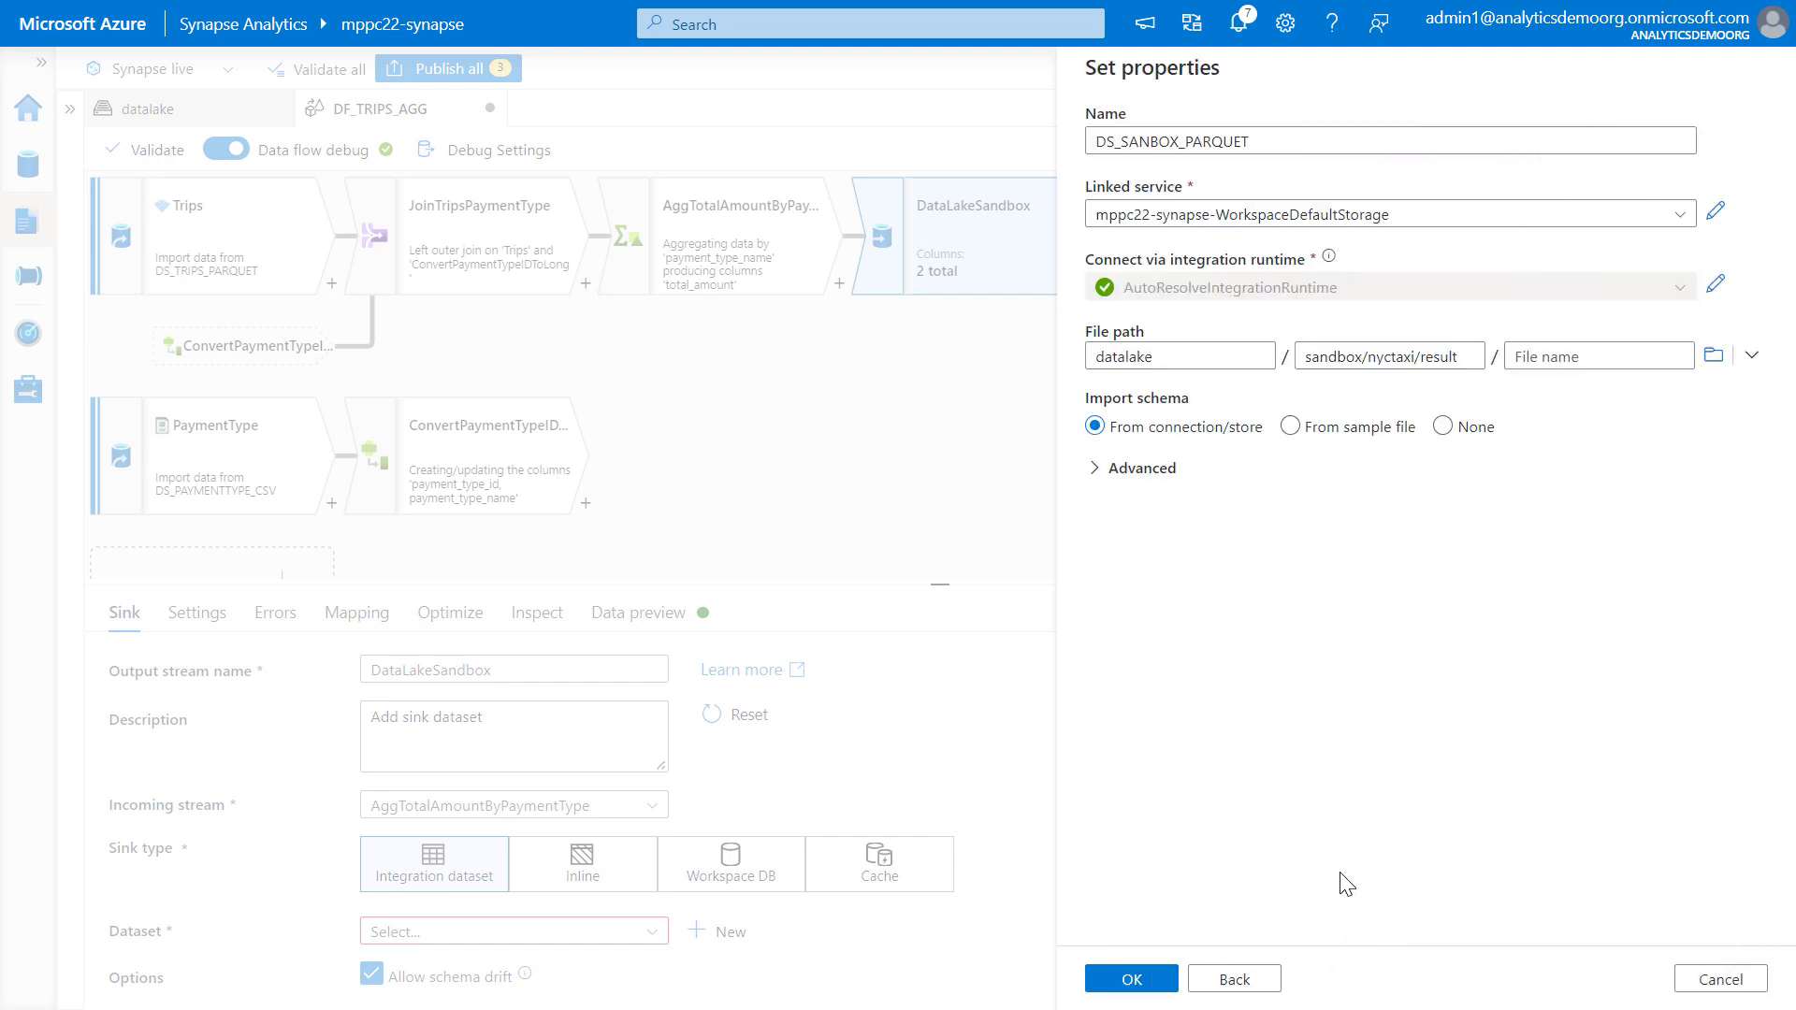
left_click(1156, 980)
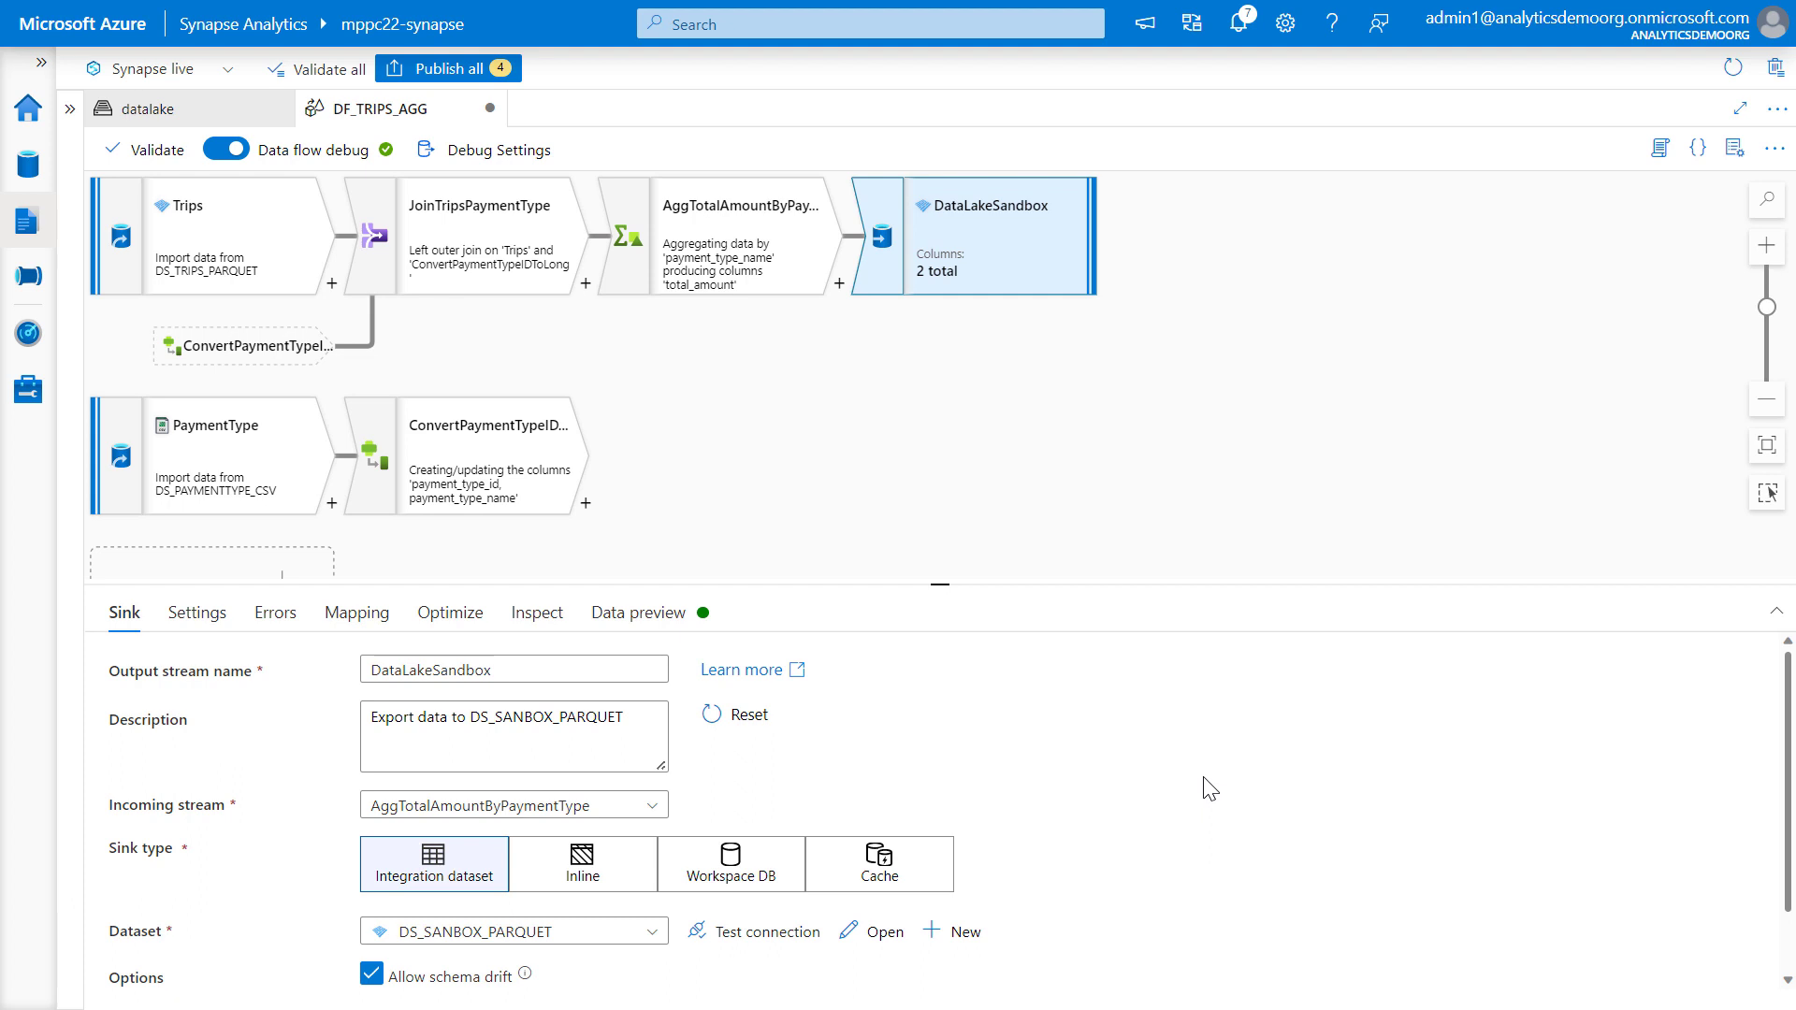
Configure the sink to output to a single file named payment_type_amount.parquet, using a single partition.
left_click(187, 614)
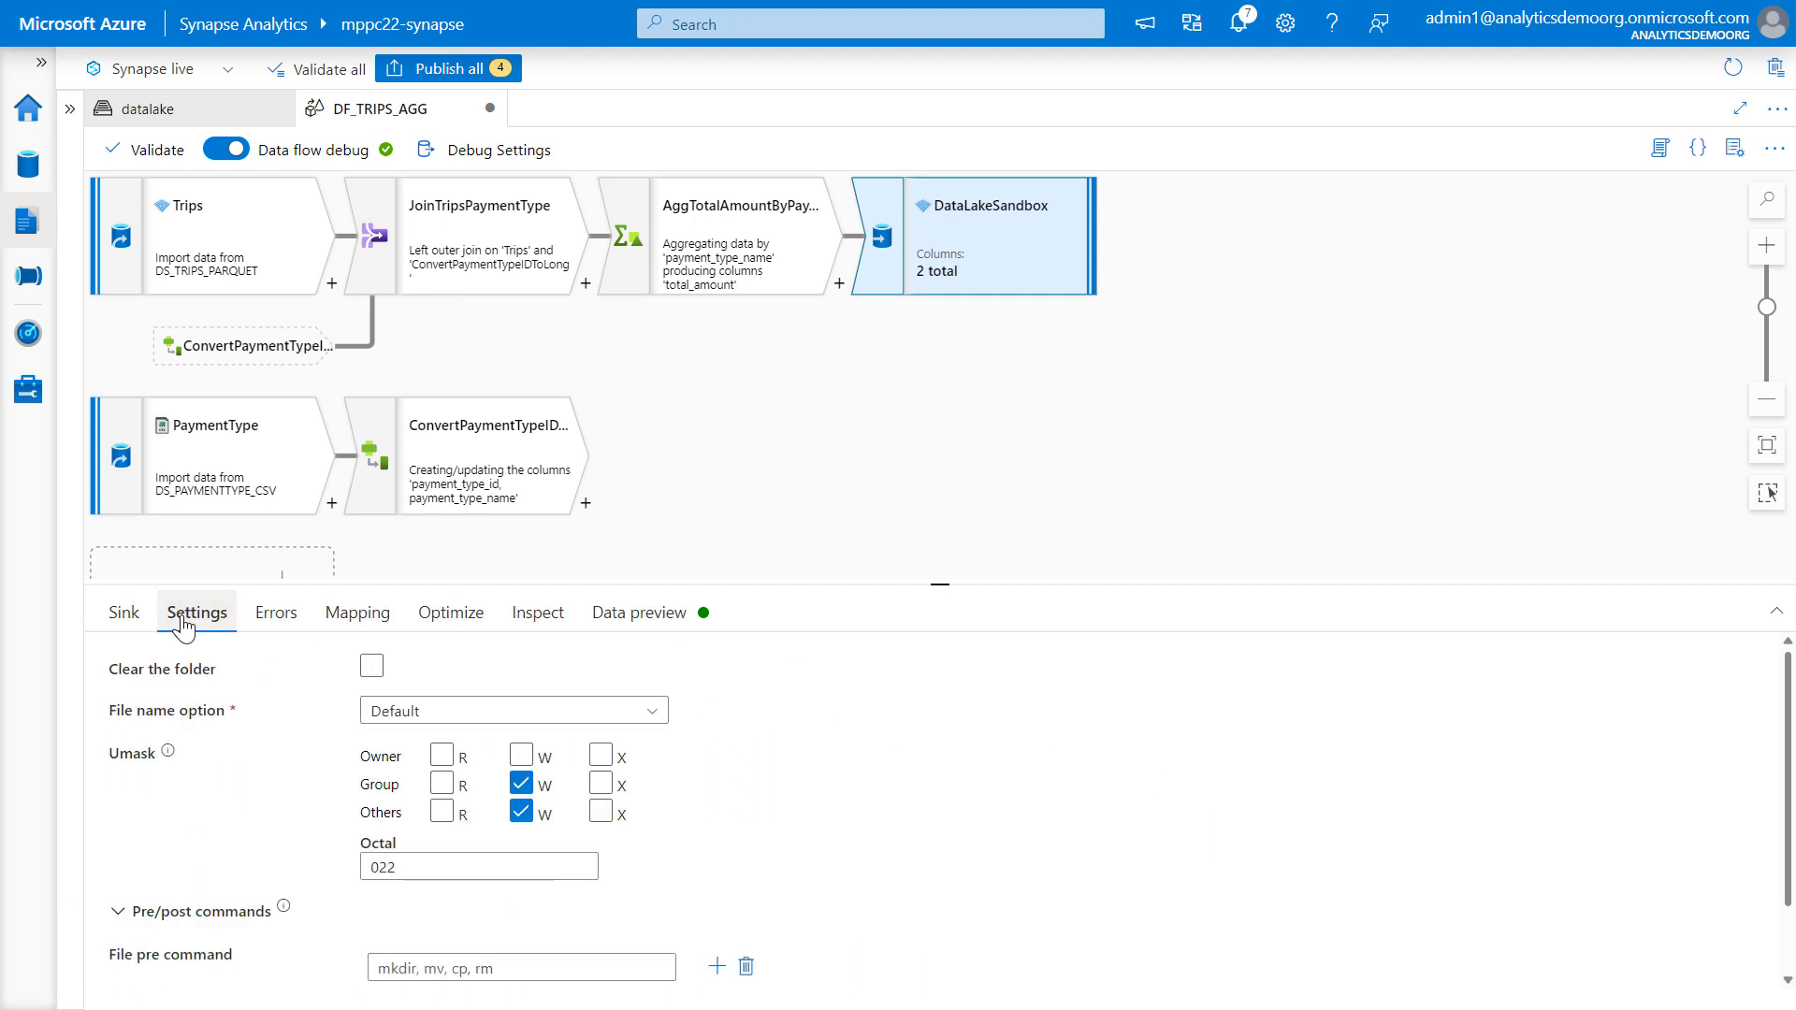
left_click(388, 719)
left_click(439, 931)
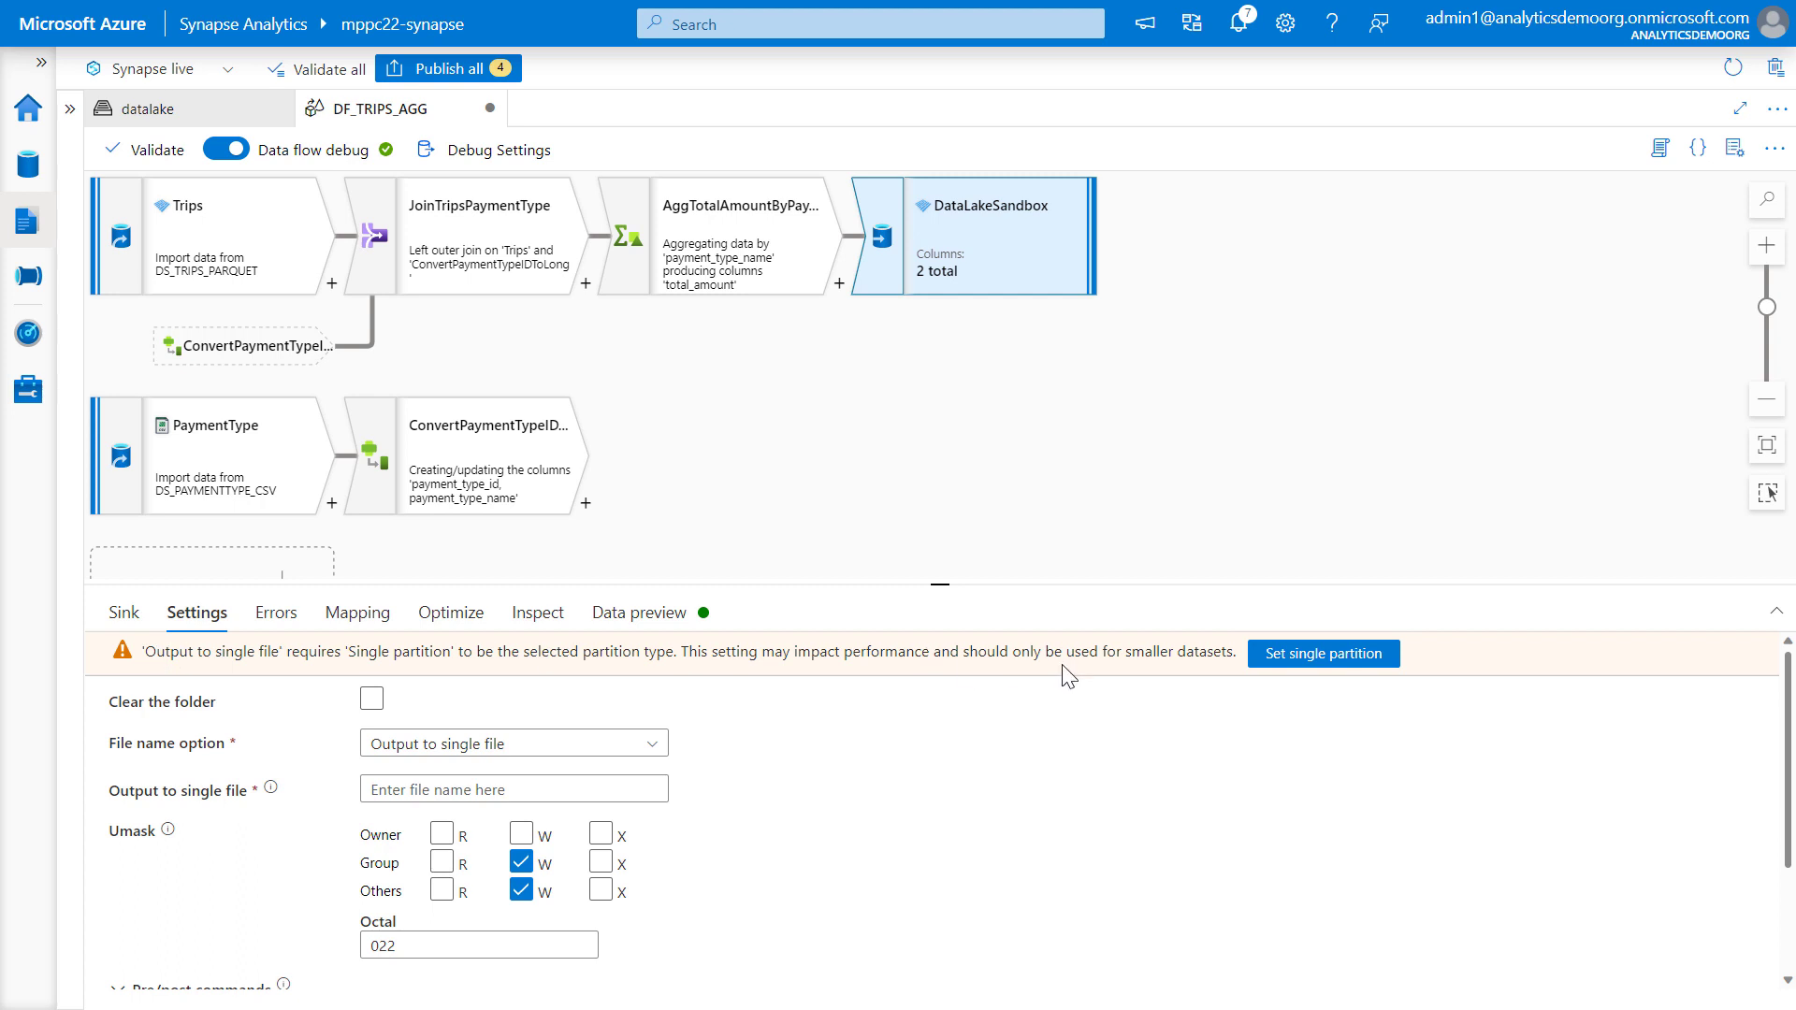
left_click(1328, 657)
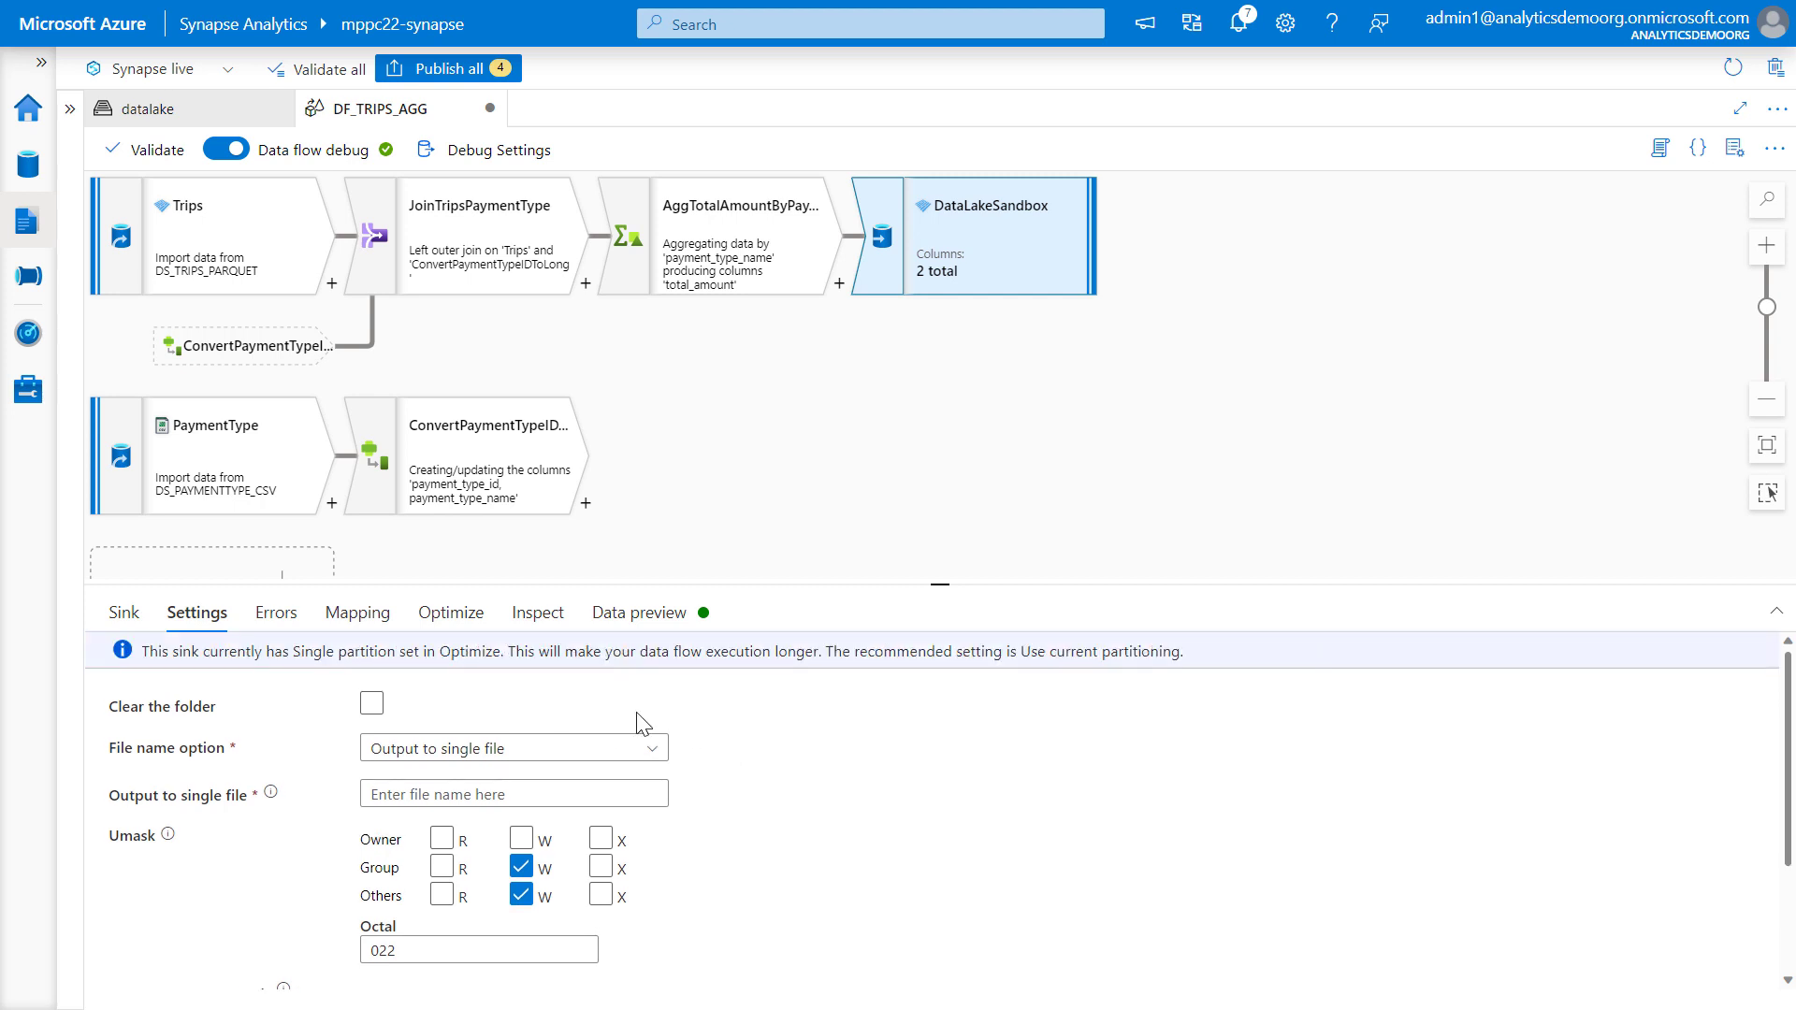
left_click(589, 793)
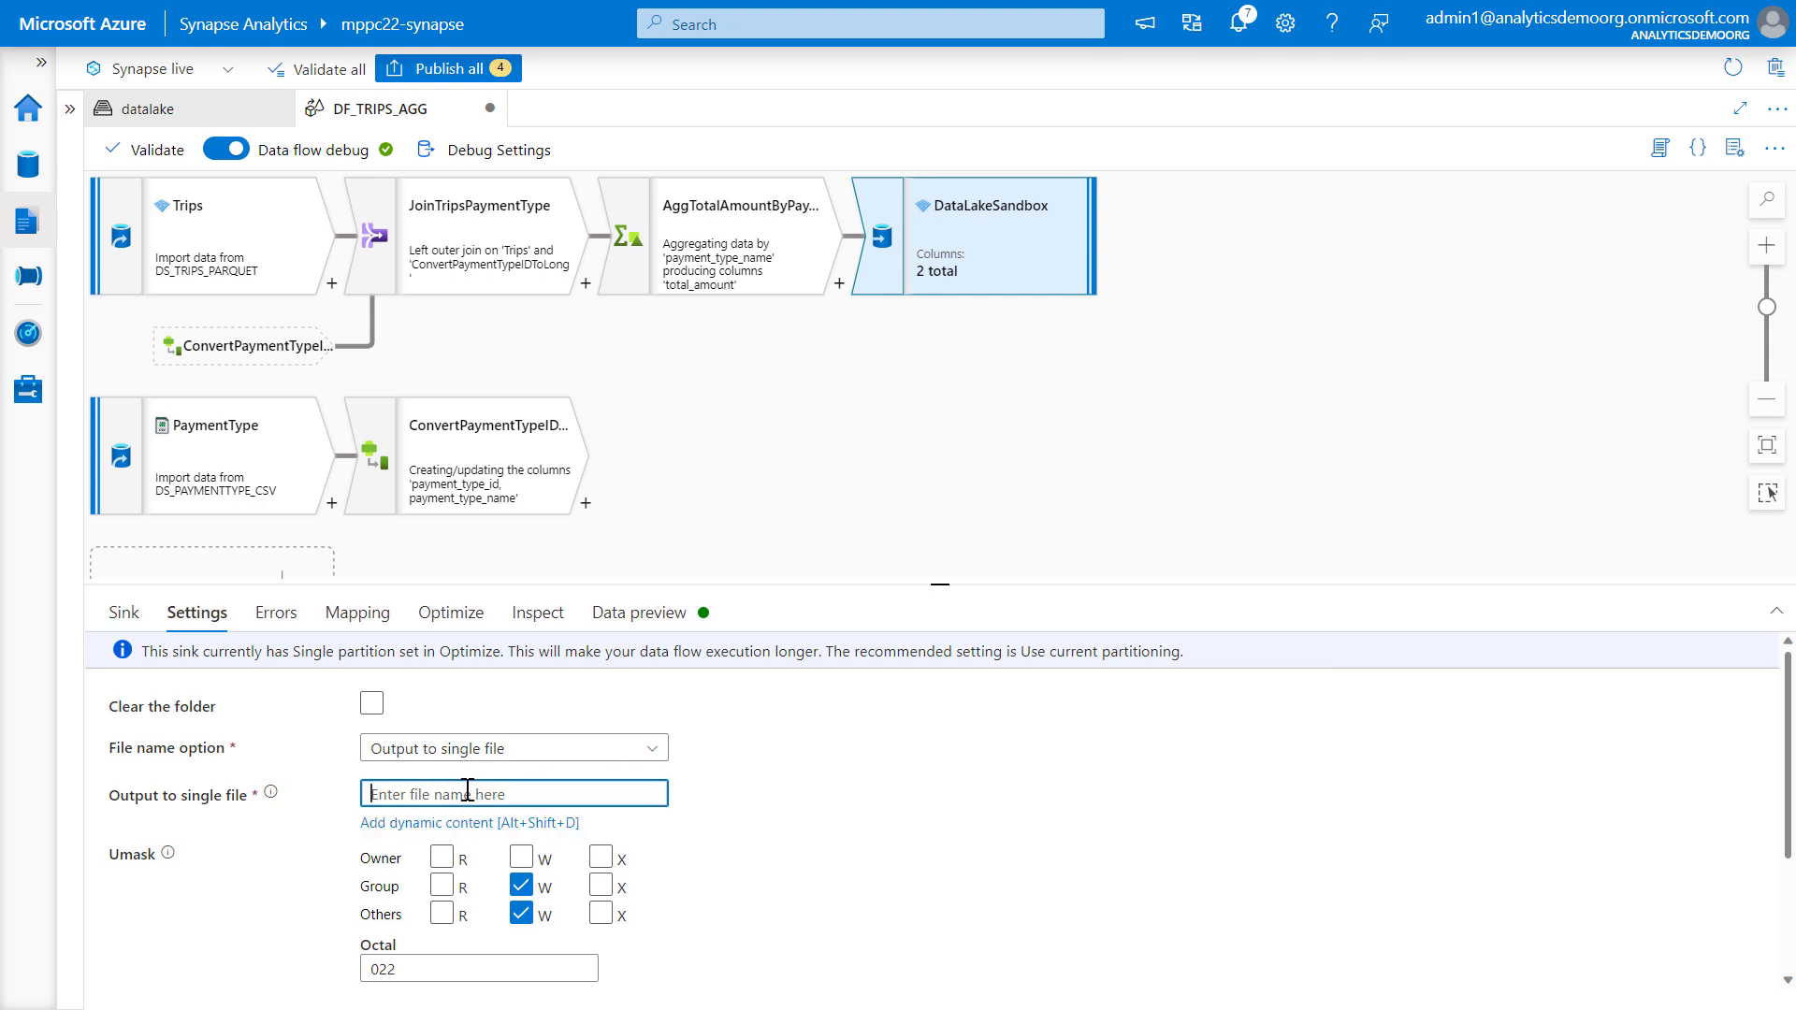
type("payment_type_amount.parquet")
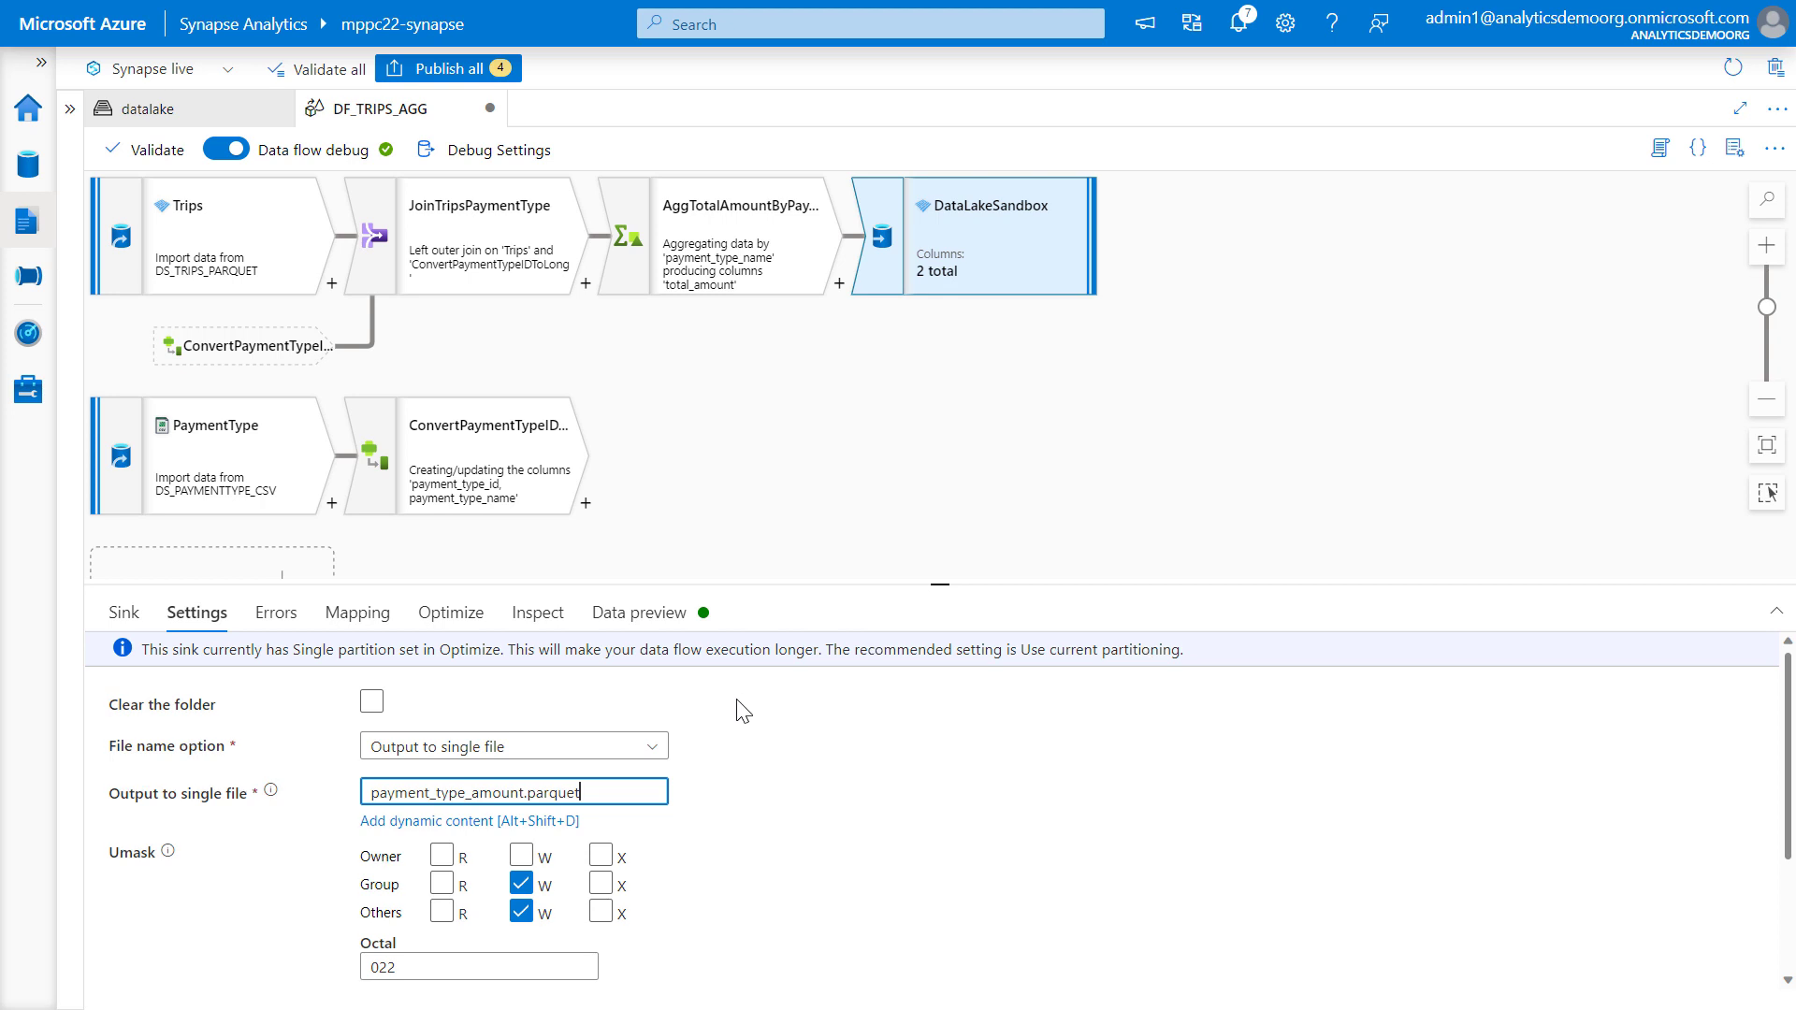
scroll(739, 701, "down", 2)
scroll(720, 701, "up", 2)
Publish all pending datasets and the DF_TRIPS_AGG data flow to the live environment.
left_click(116, 621)
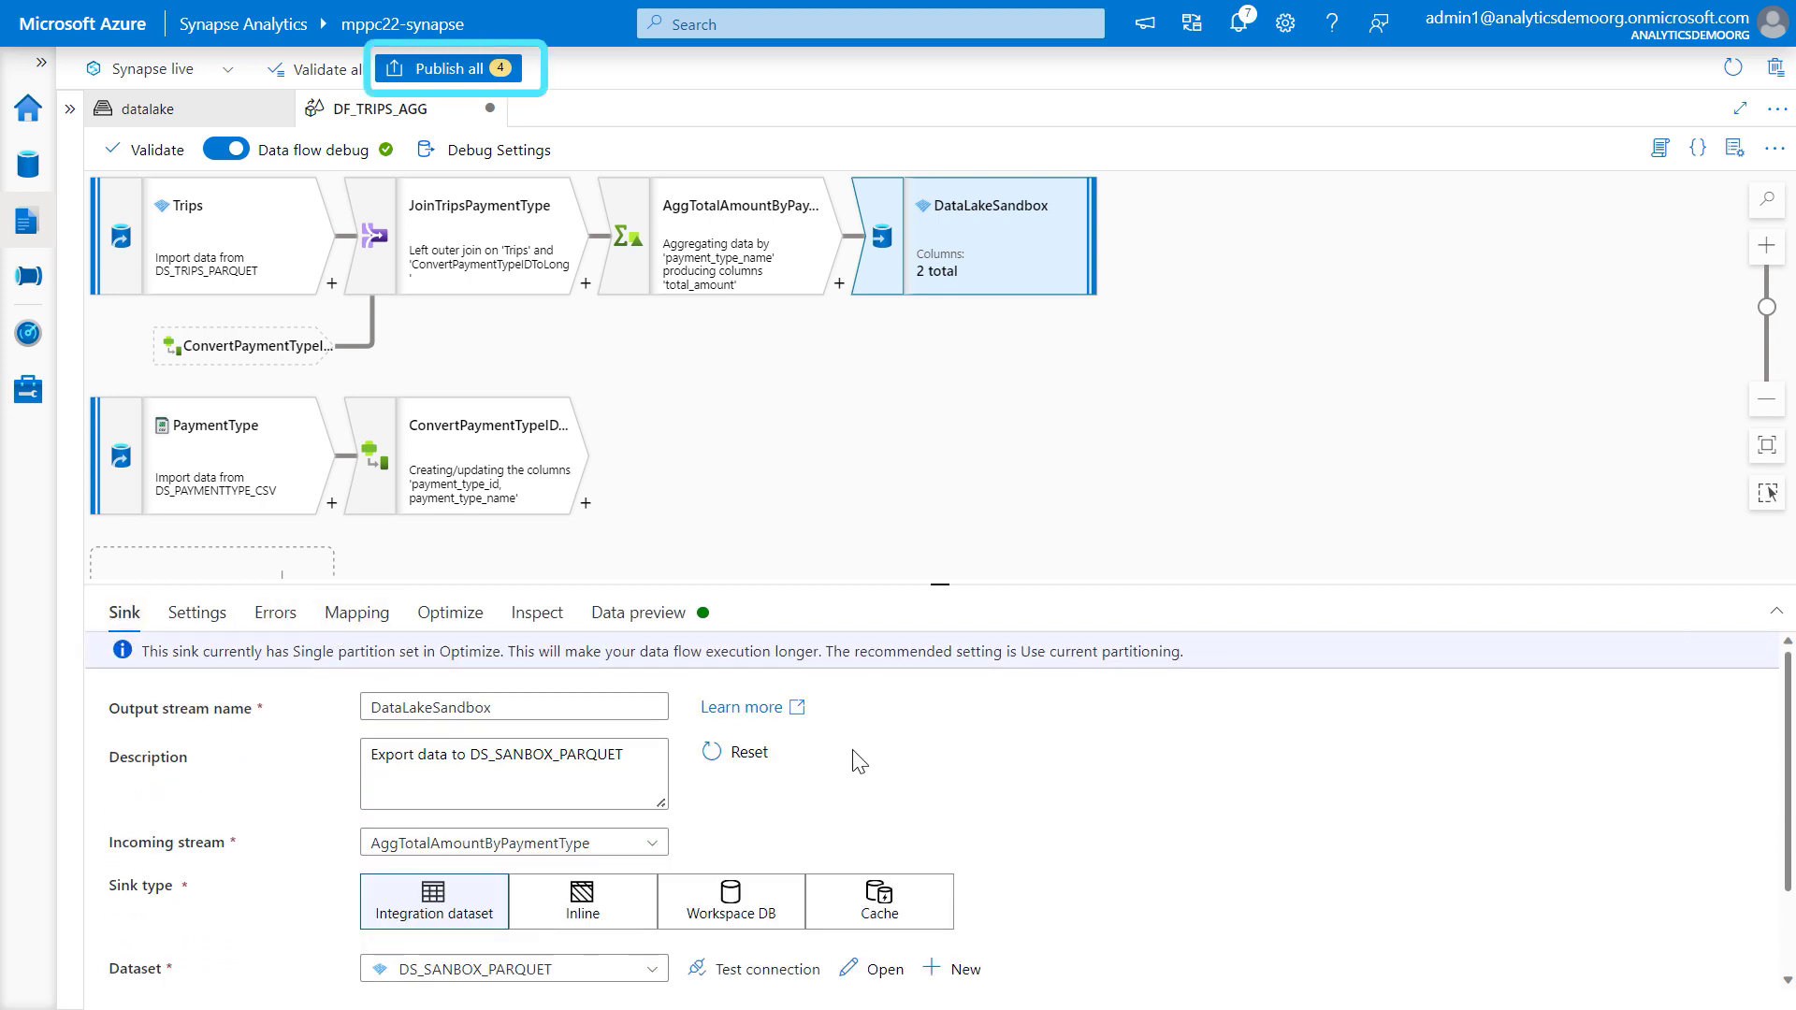
left_click(475, 68)
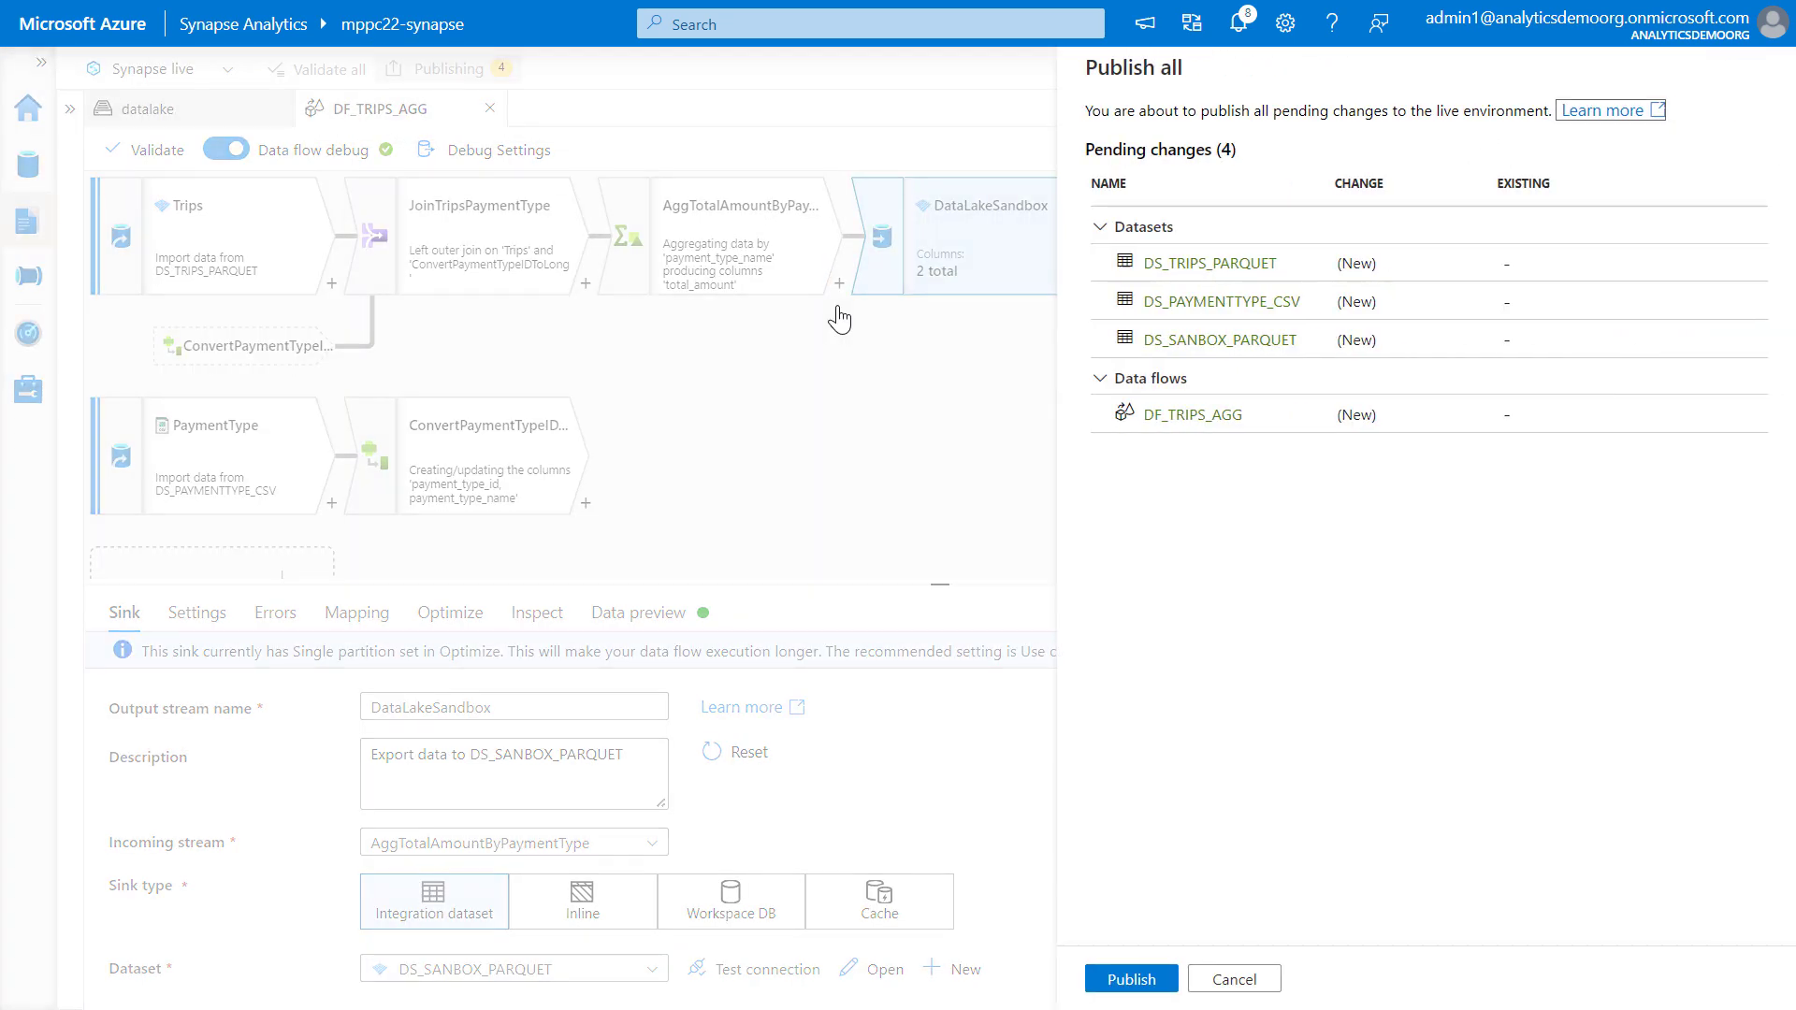
left_click(1119, 983)
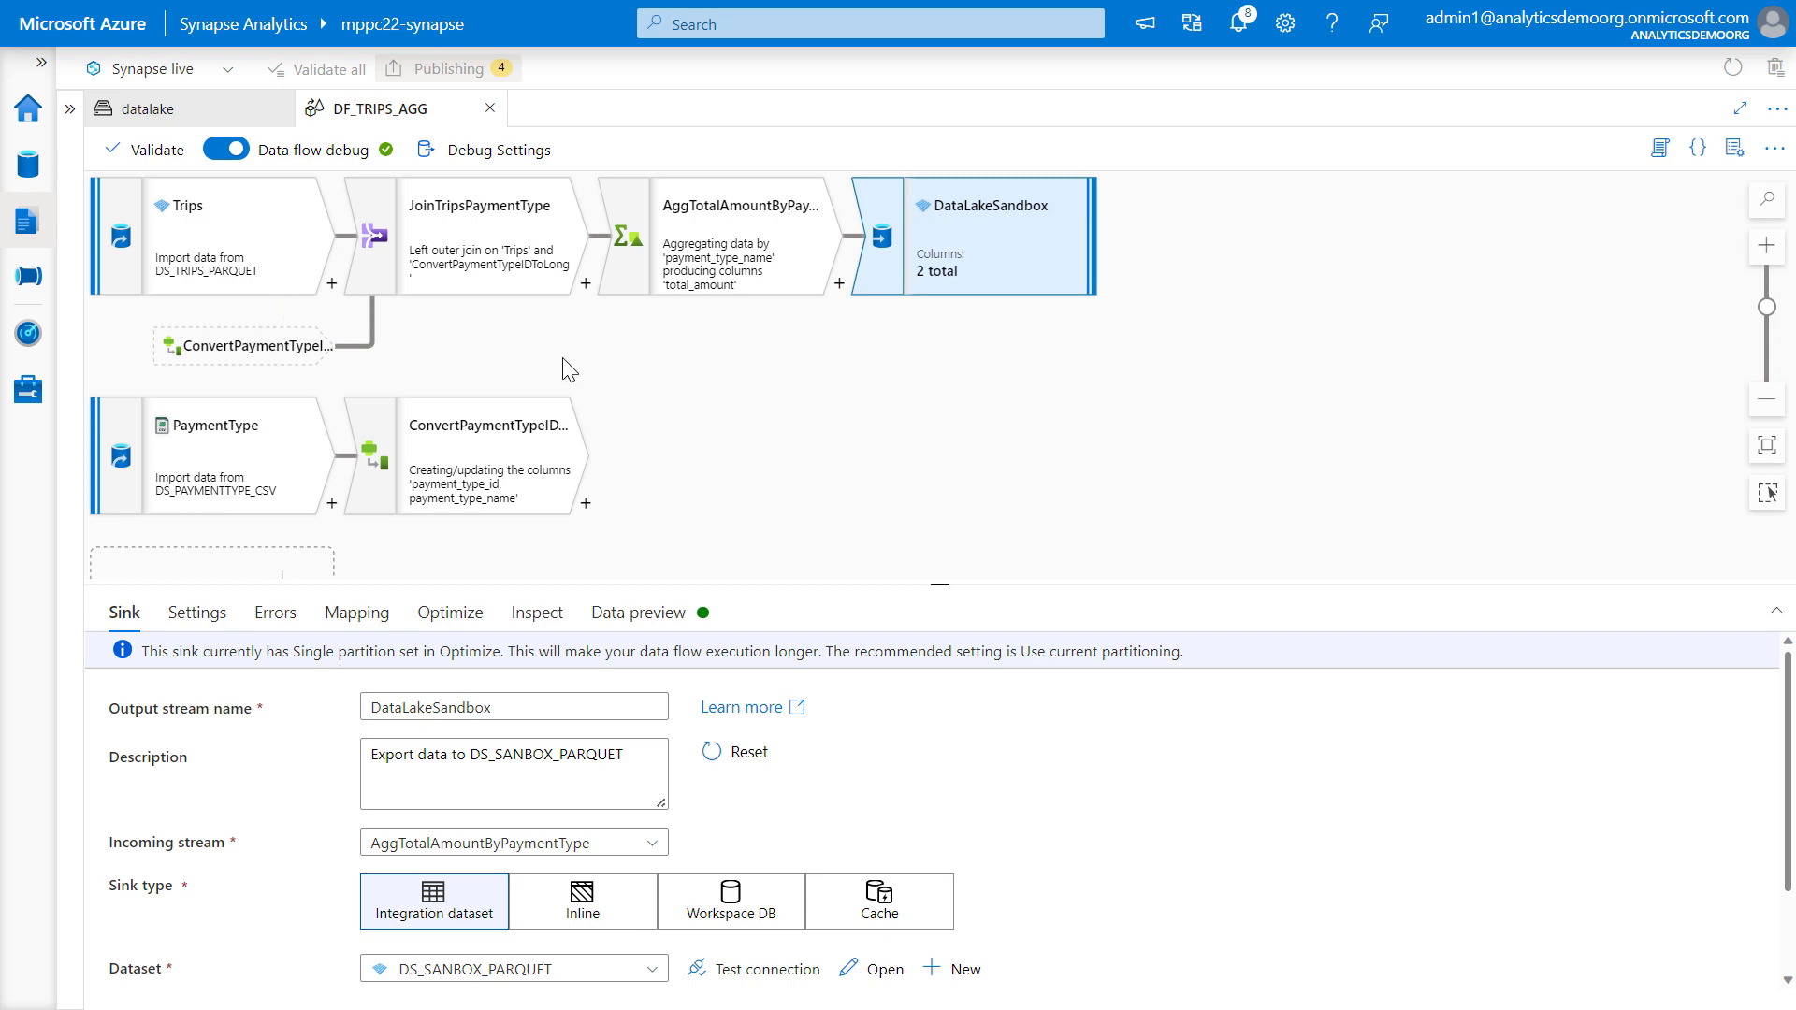
Create a new integration pipeline and name it PL_TRANSFORM_TRIPS.
left_click(28, 279)
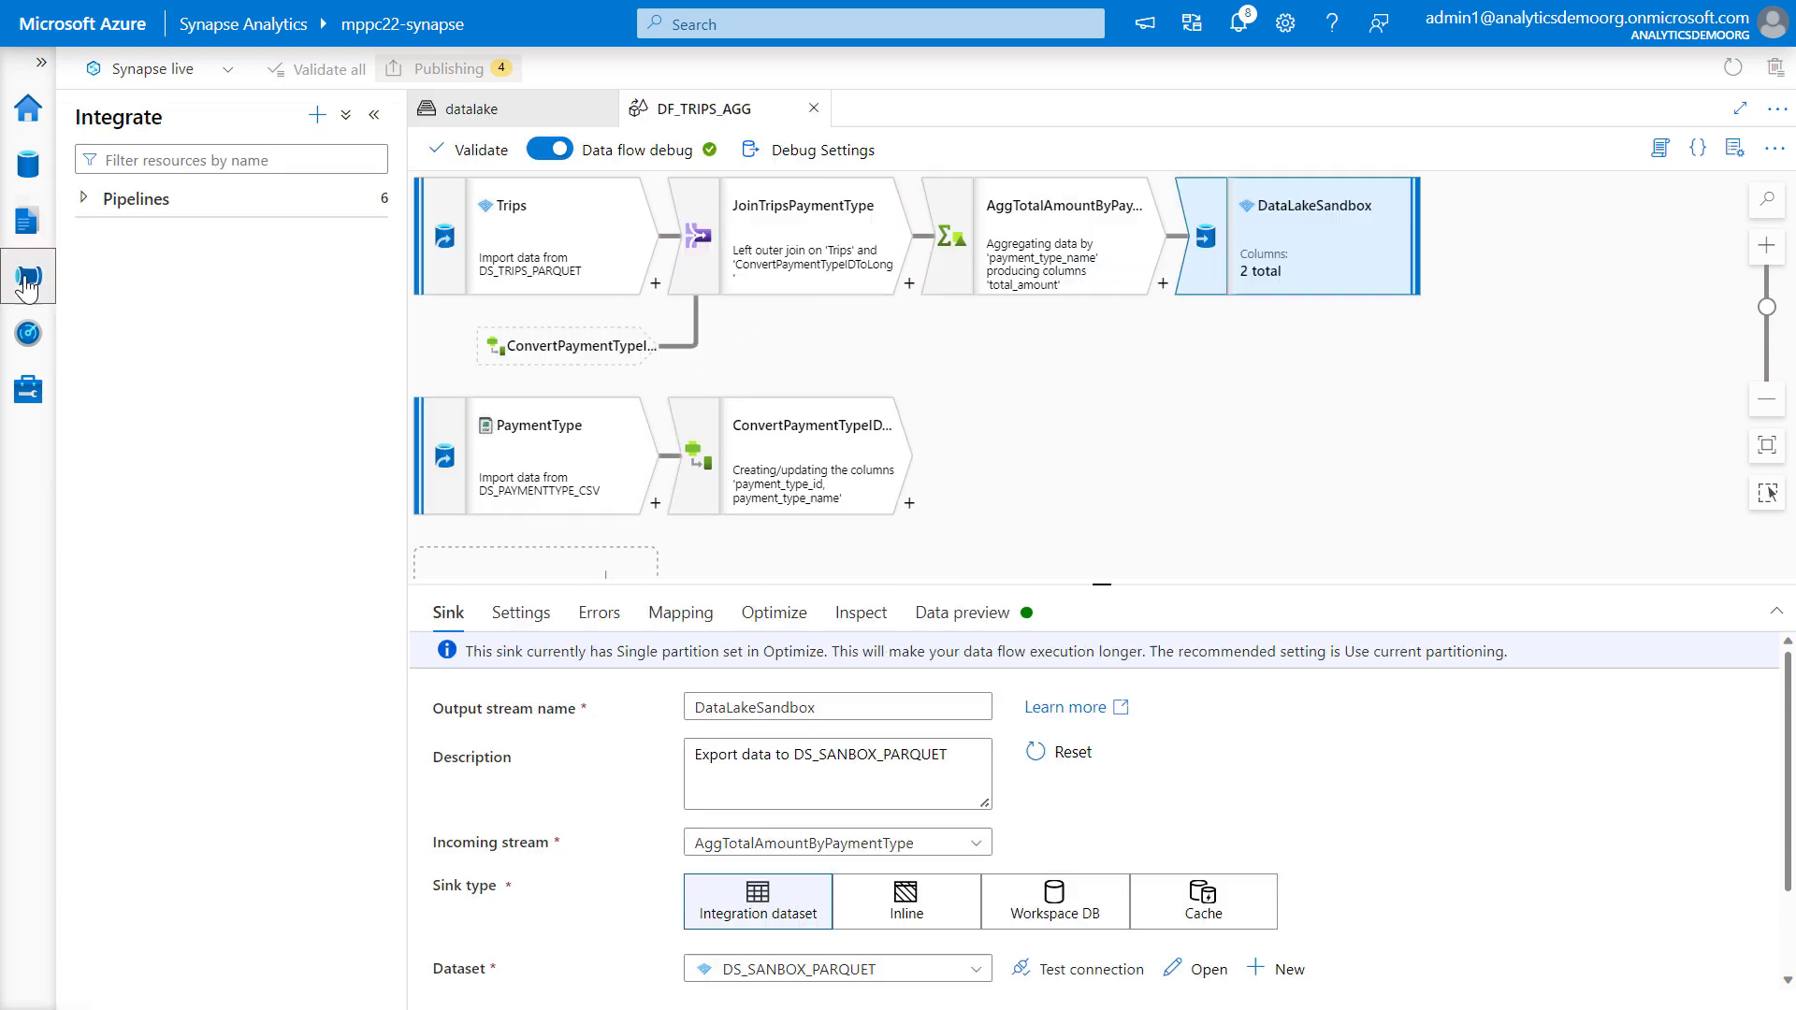
left_click(317, 115)
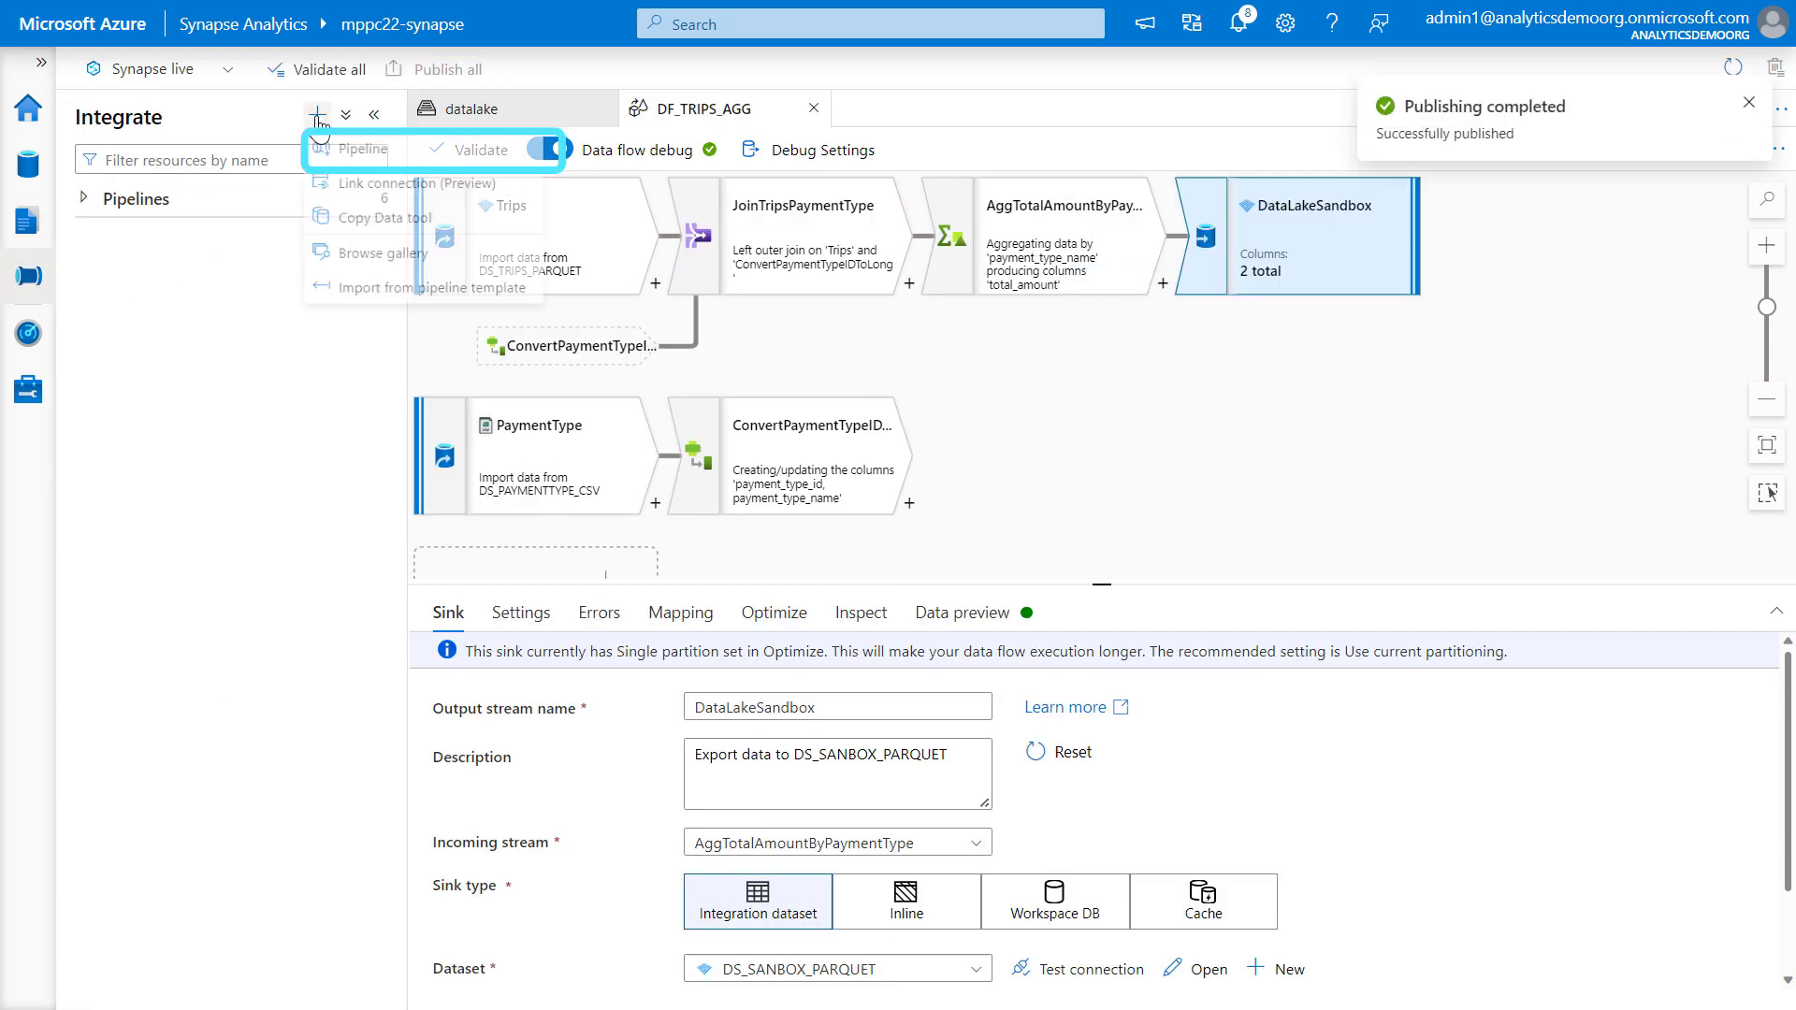
left_click(356, 145)
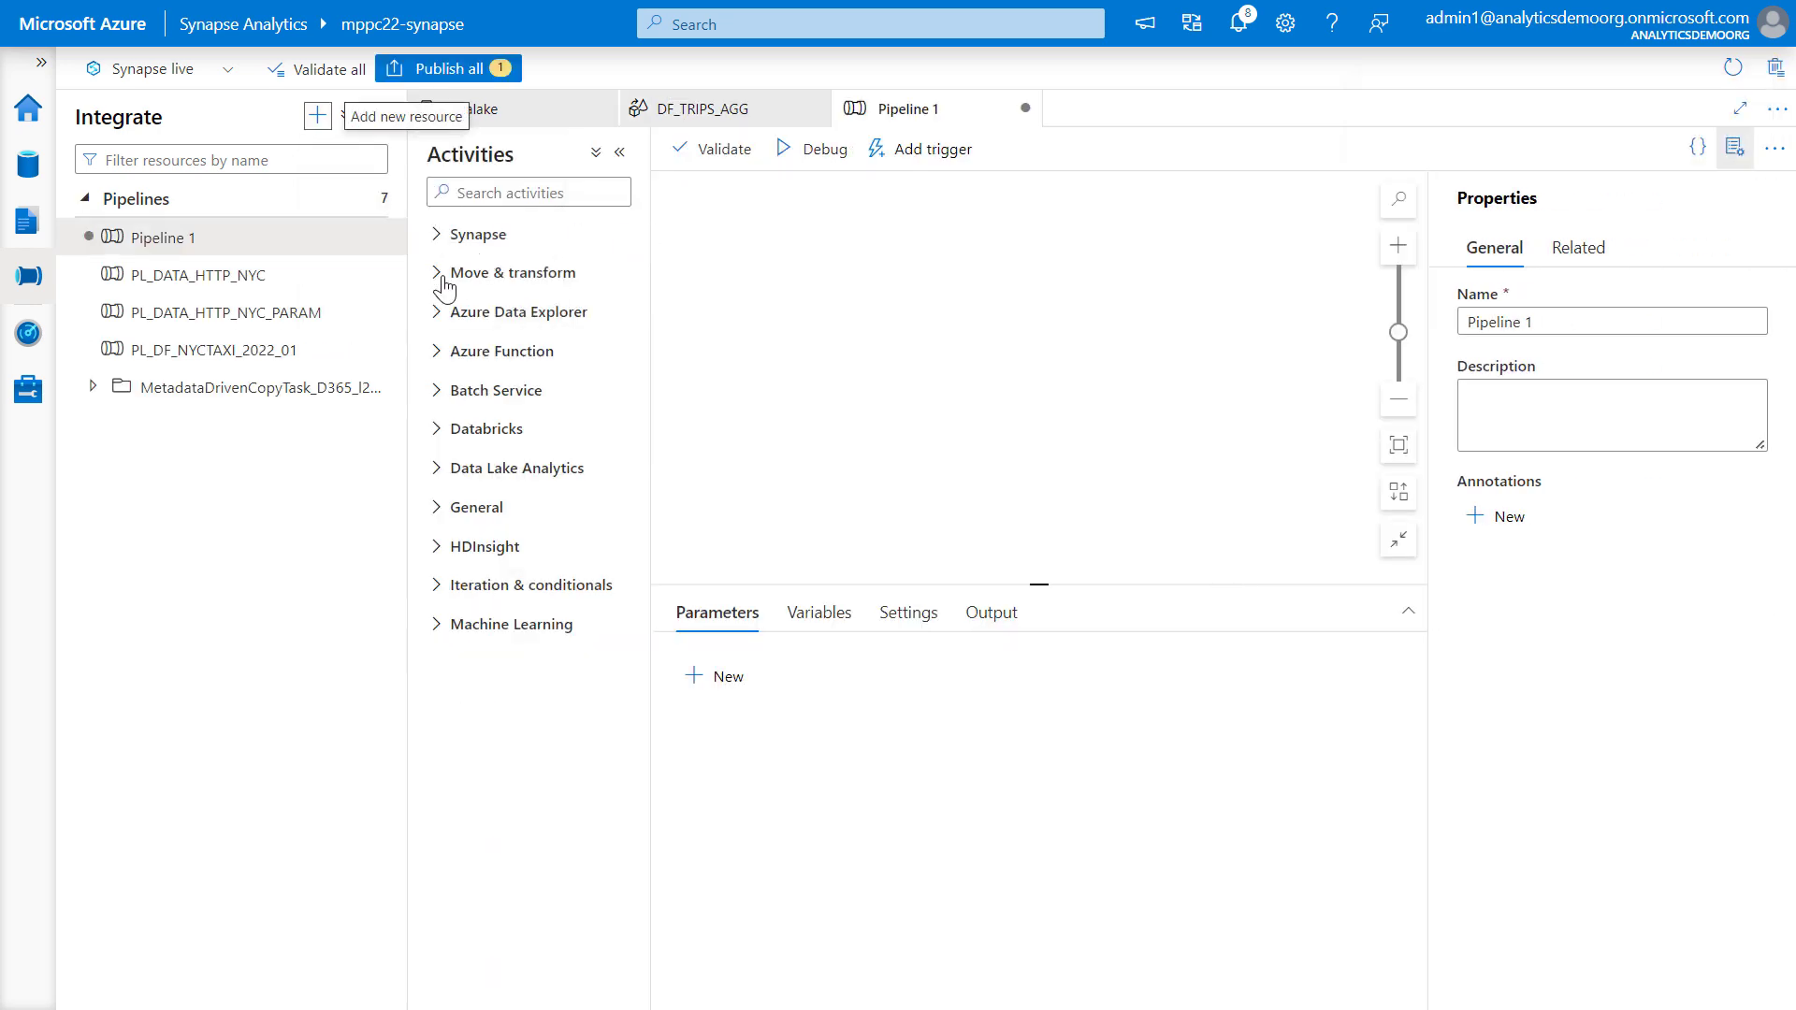
left_click(449, 273)
left_click(1604, 319)
key("ctrl+a")
type("PL_TRANSFORM_TRIPS")
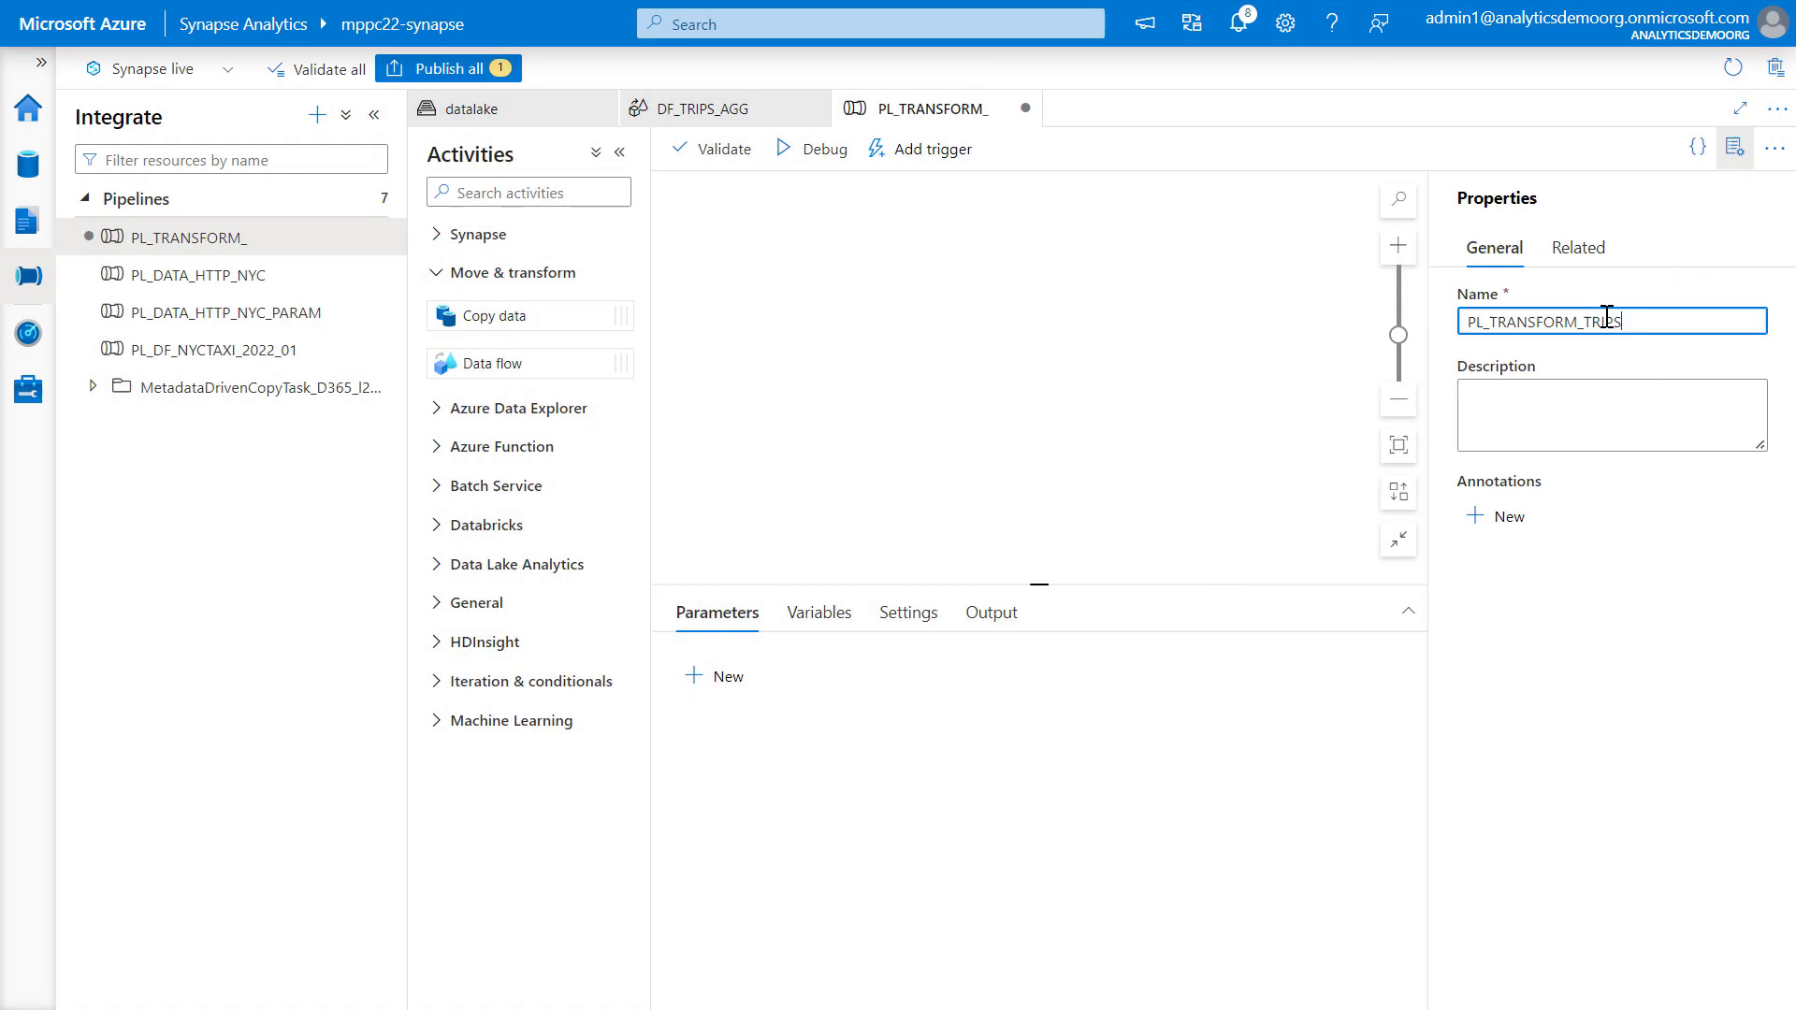
Add a Data flow activity to the pipeline and name it DF_TRIPS_AGG.
left_click_drag(492, 363, 907, 298)
left_click(1130, 393)
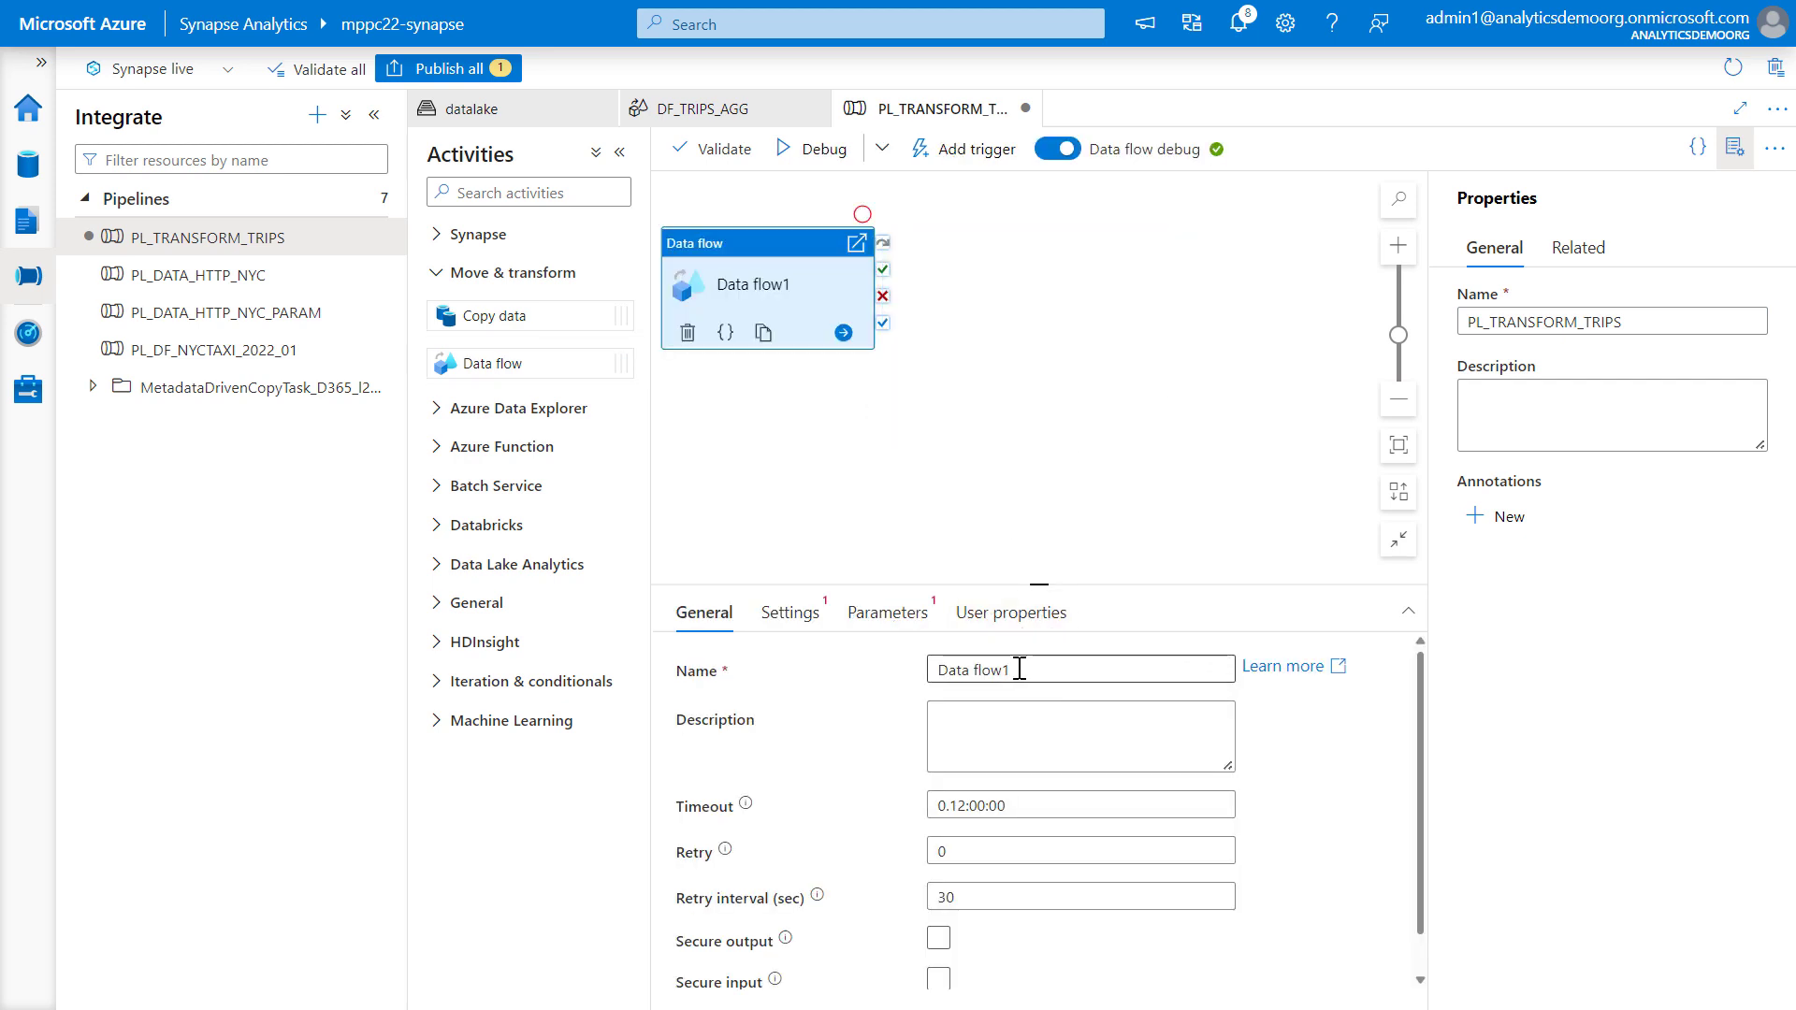
left_click_drag(1020, 669, 876, 678)
type("DF_TRIPS_AGG")
Assign the DF_TRIPS_AGG data flow to the activity in its settings.
left_click(790, 613)
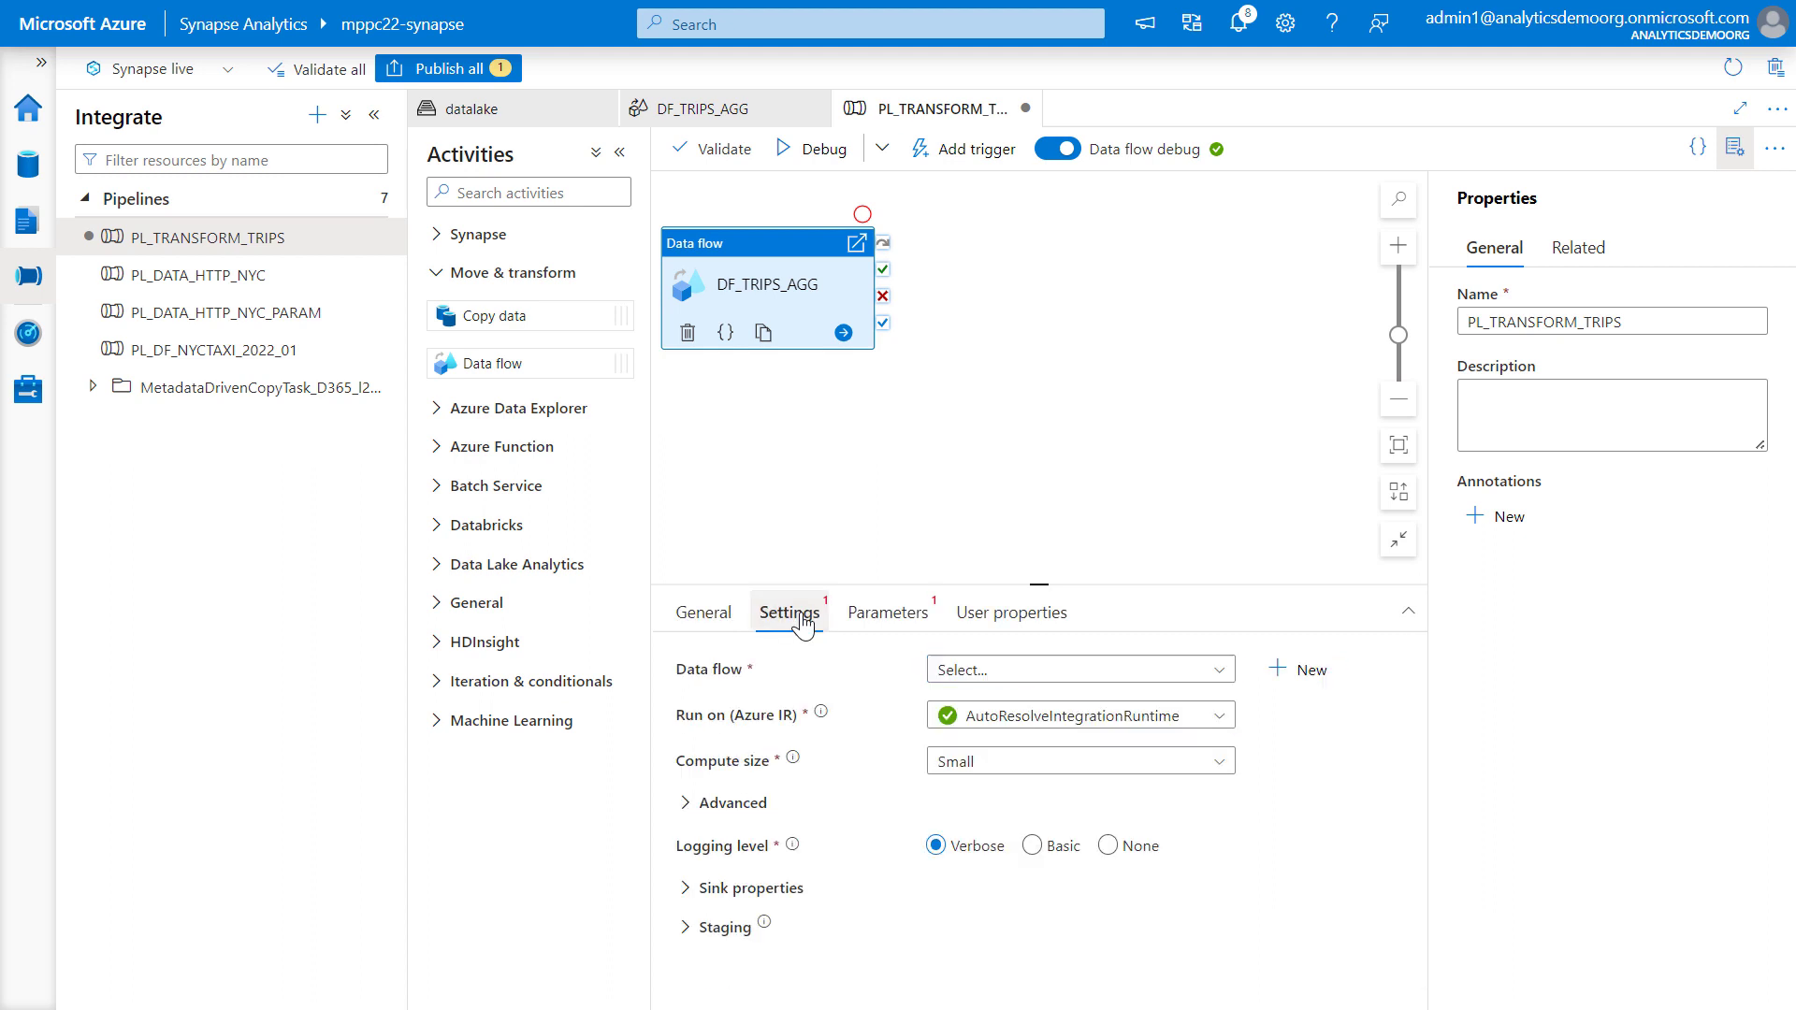
left_click(993, 671)
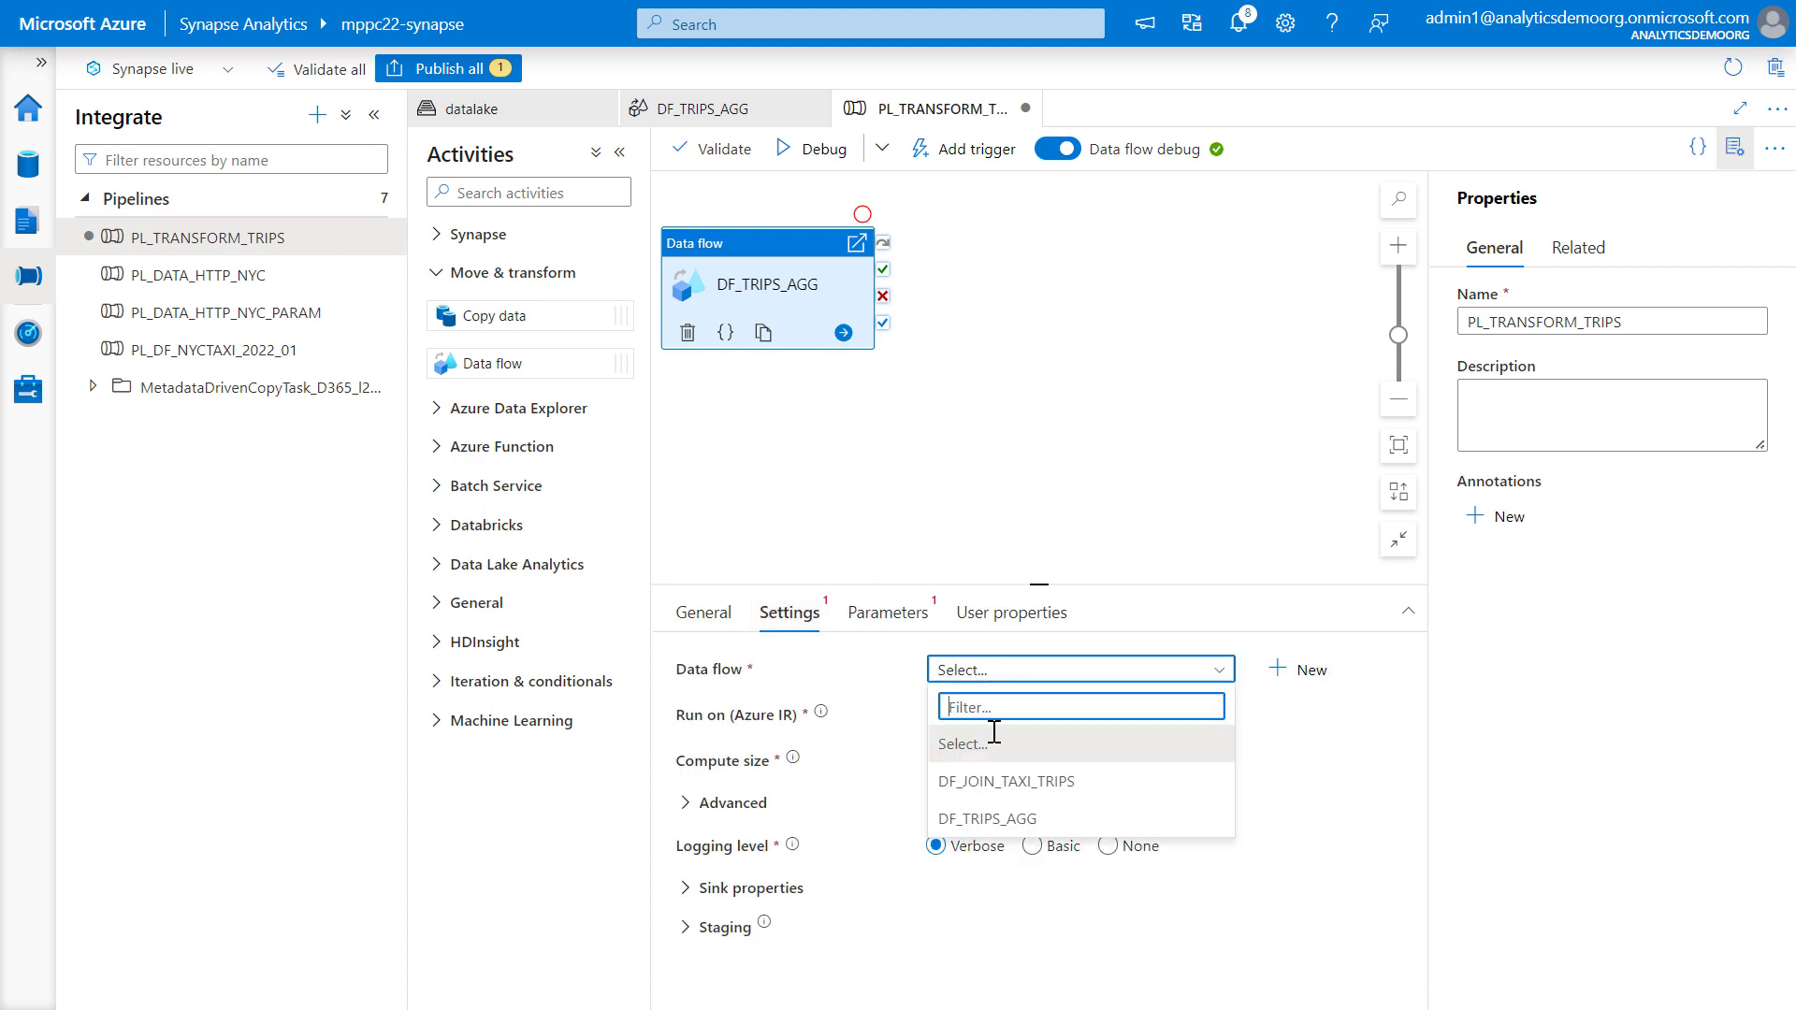
left_click(990, 825)
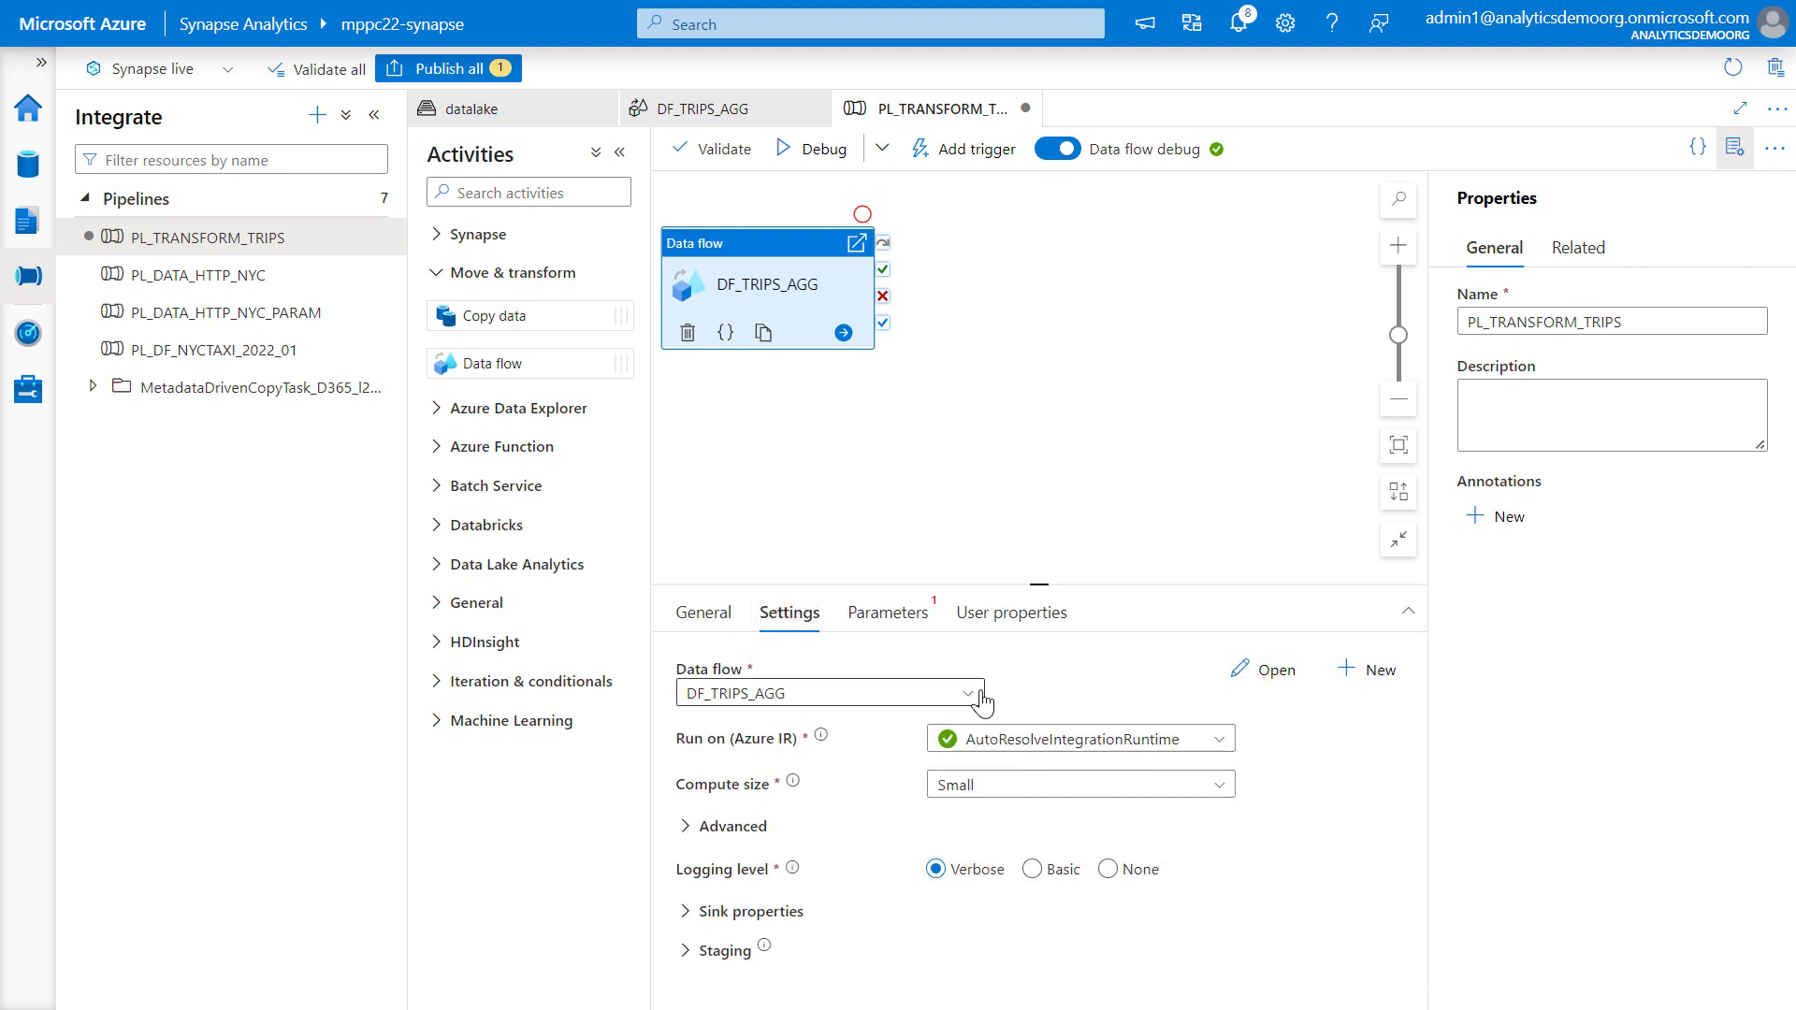
left_click(704, 612)
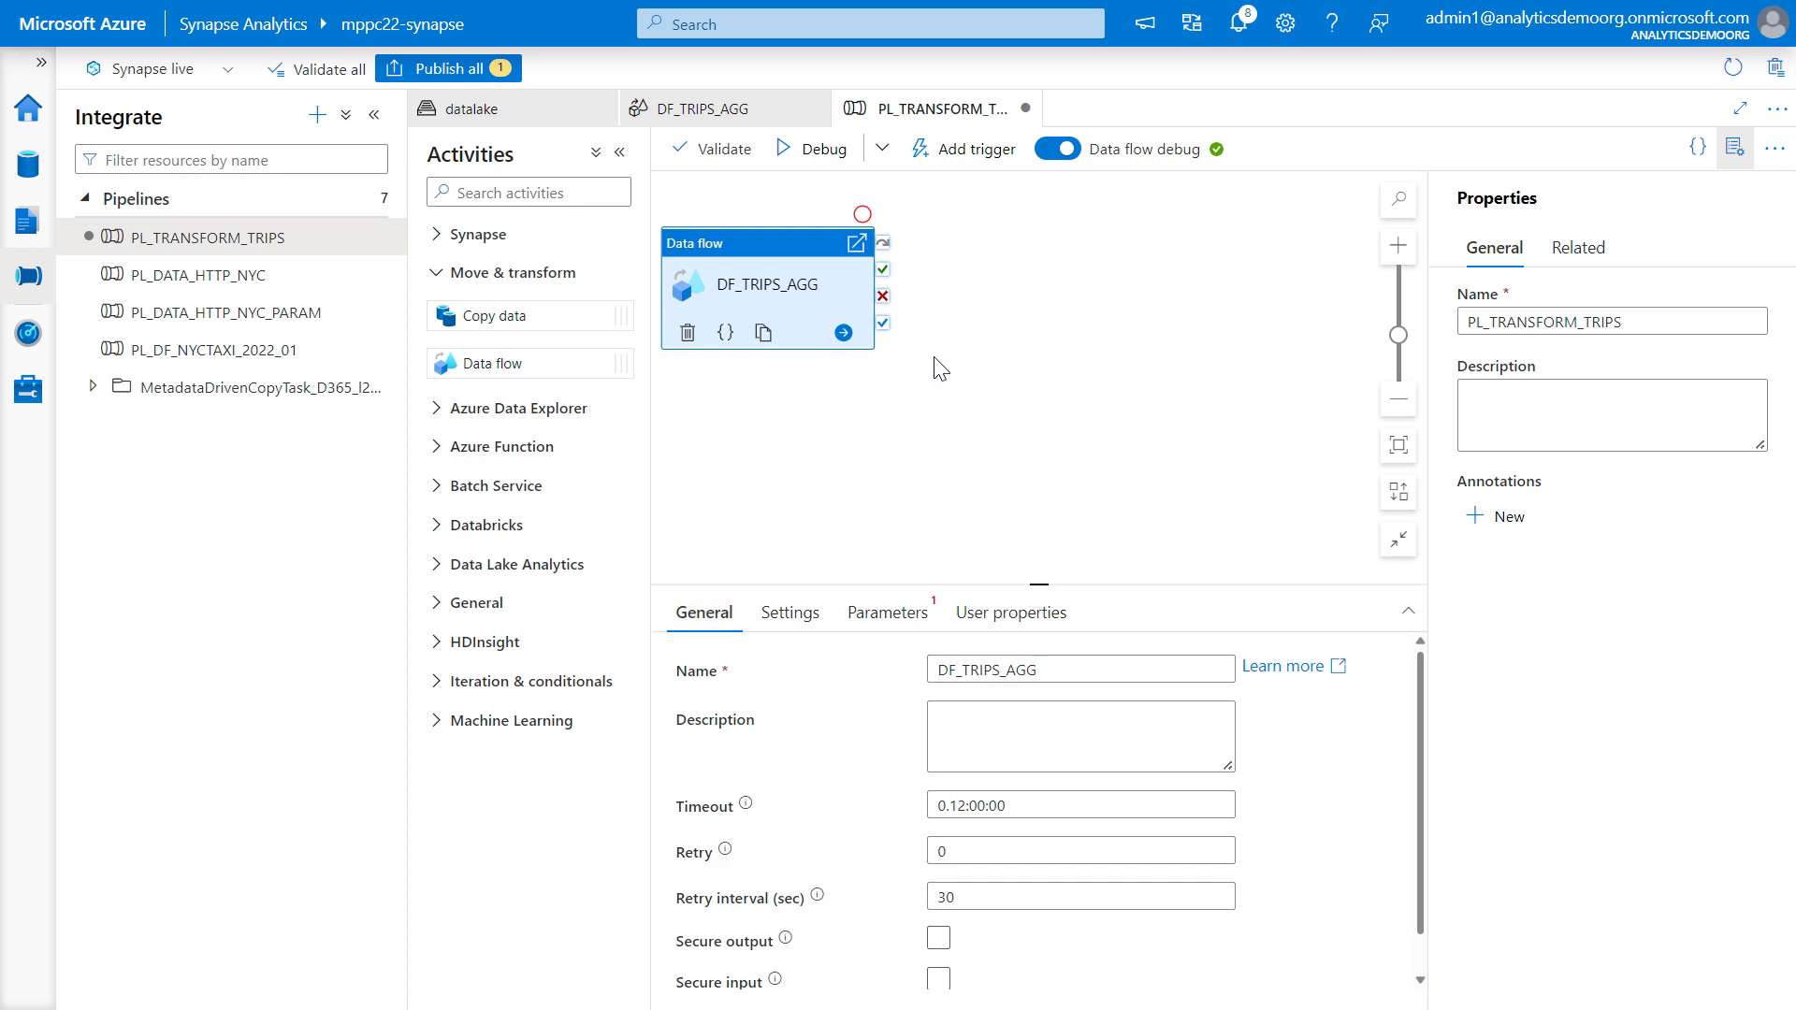
Debug the PL_TRANSFORM_TRIPS pipeline and open the run details of its DF_TRIPS_AGG activity to check the sink status.
left_click(800, 159)
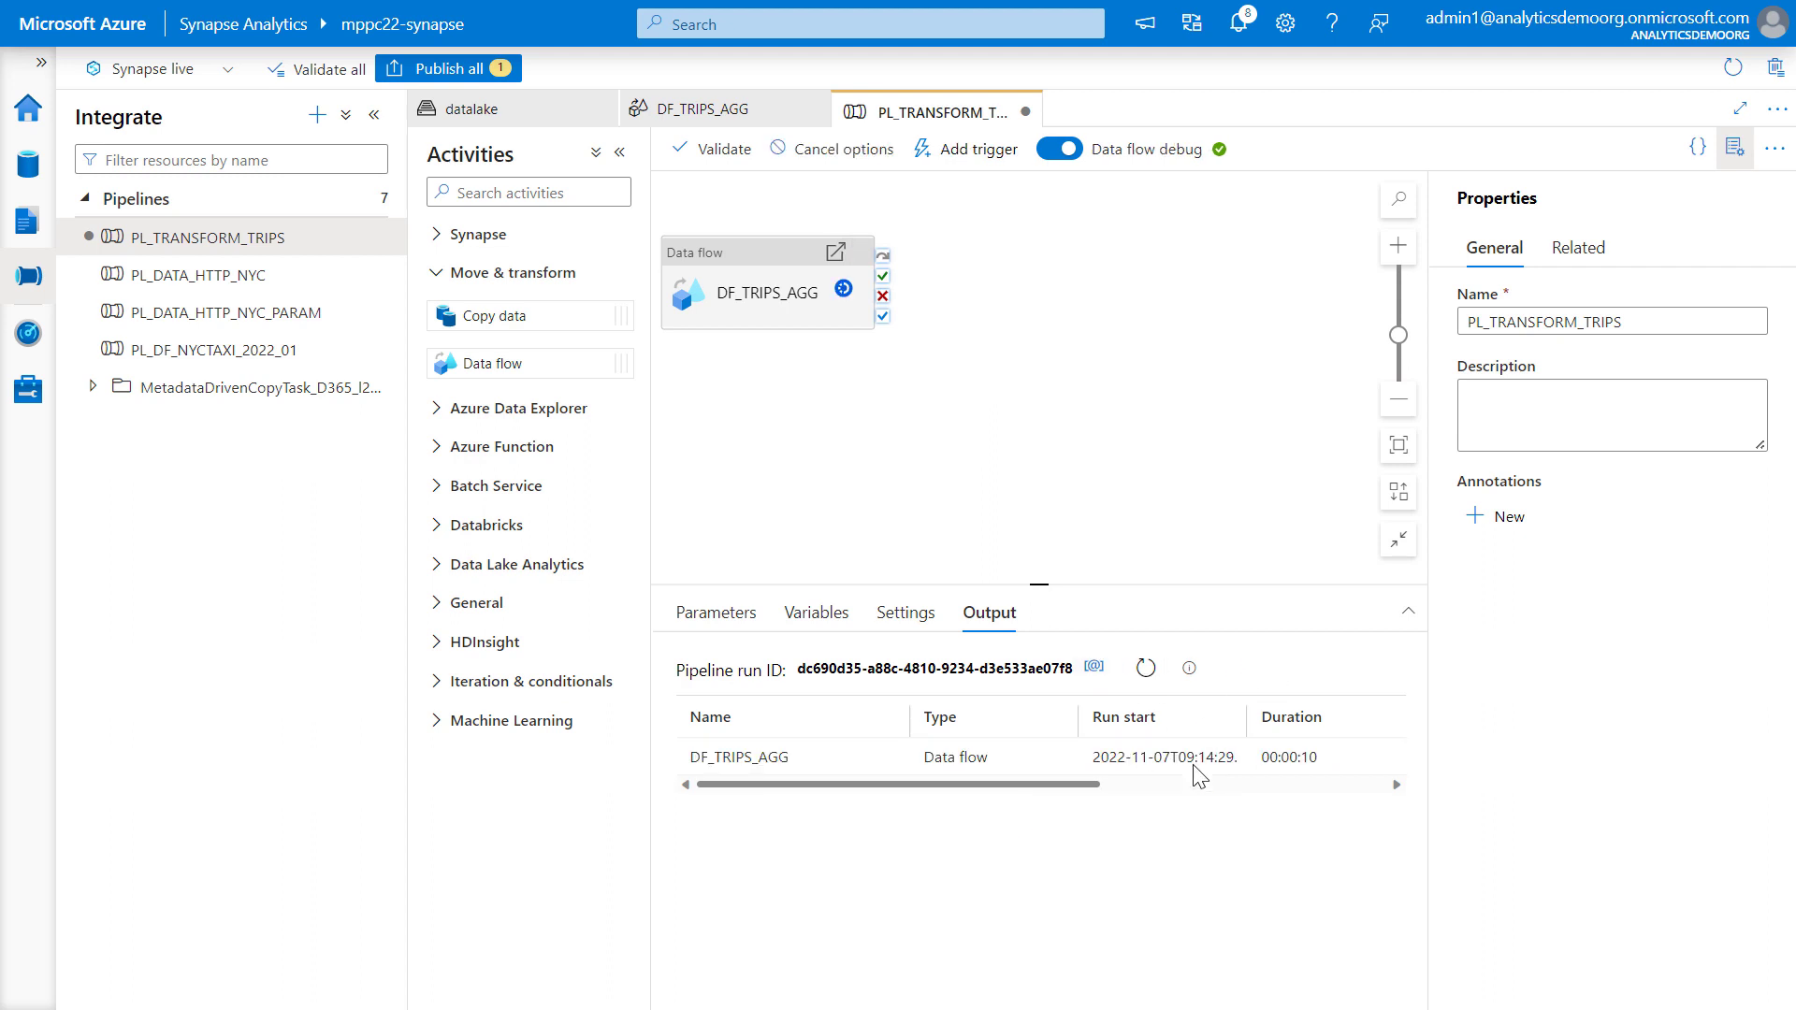
left_click_drag(1082, 786, 1274, 790)
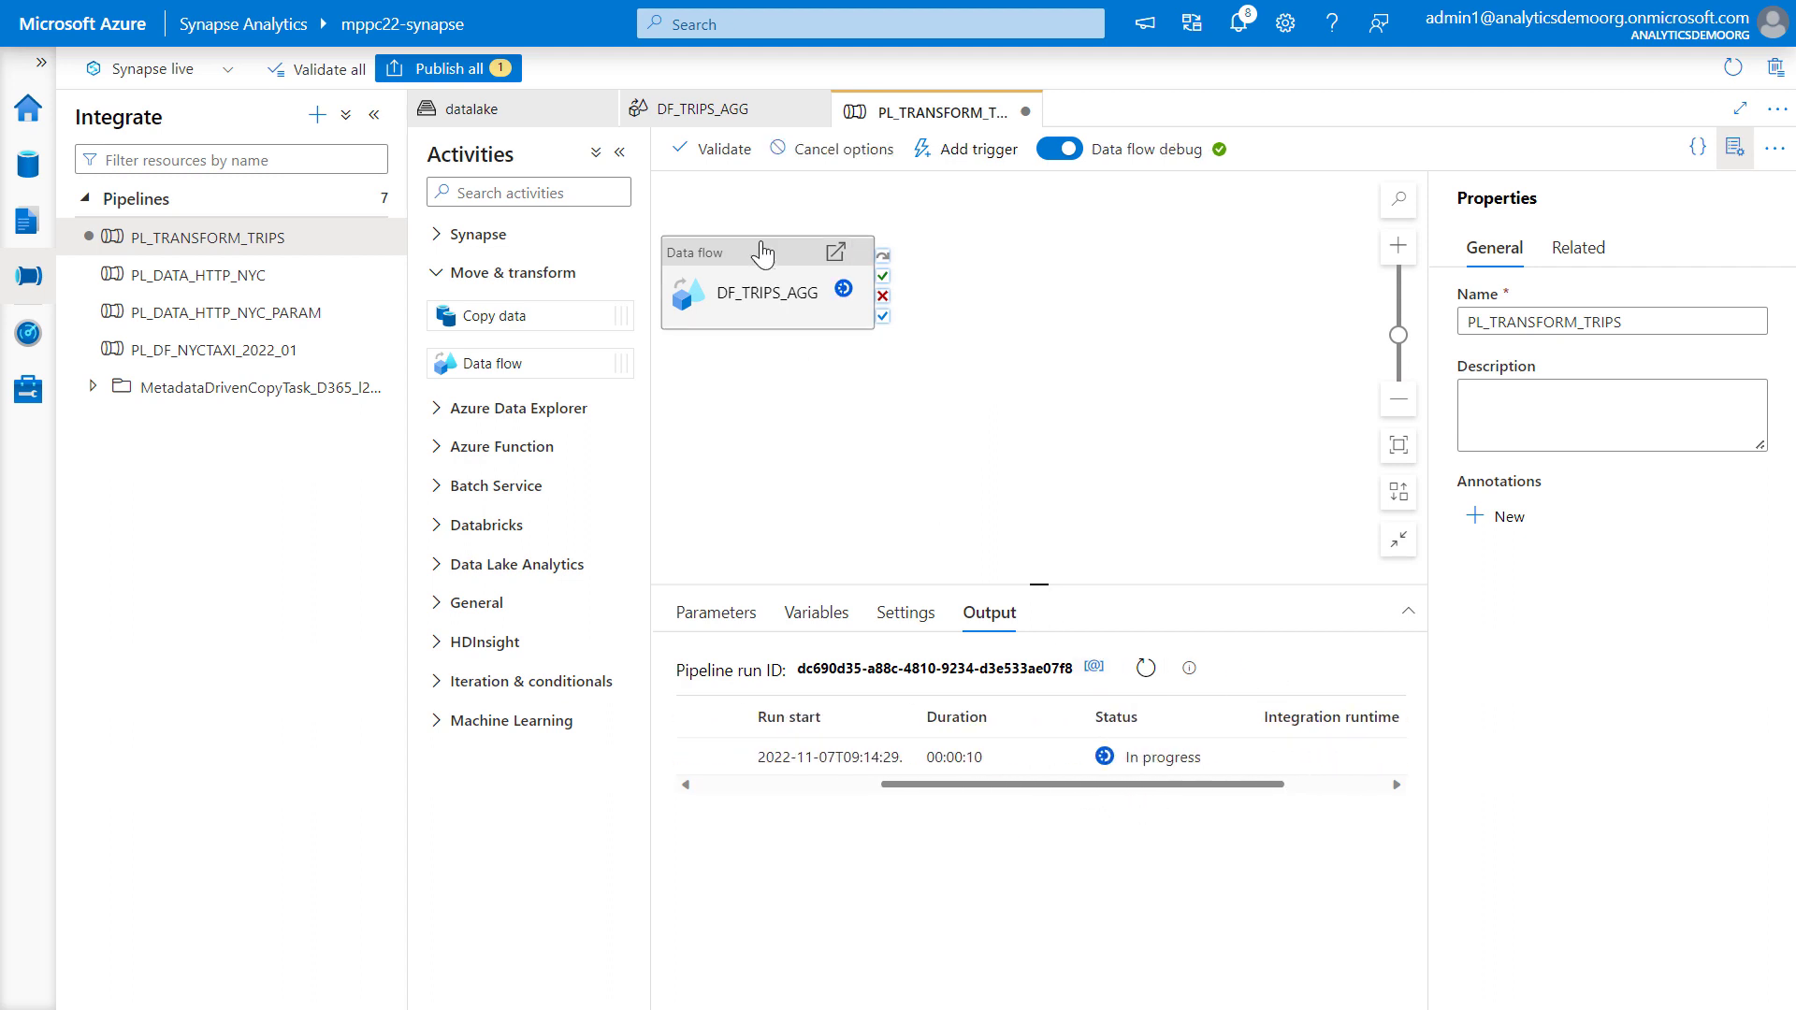
left_click(619, 152)
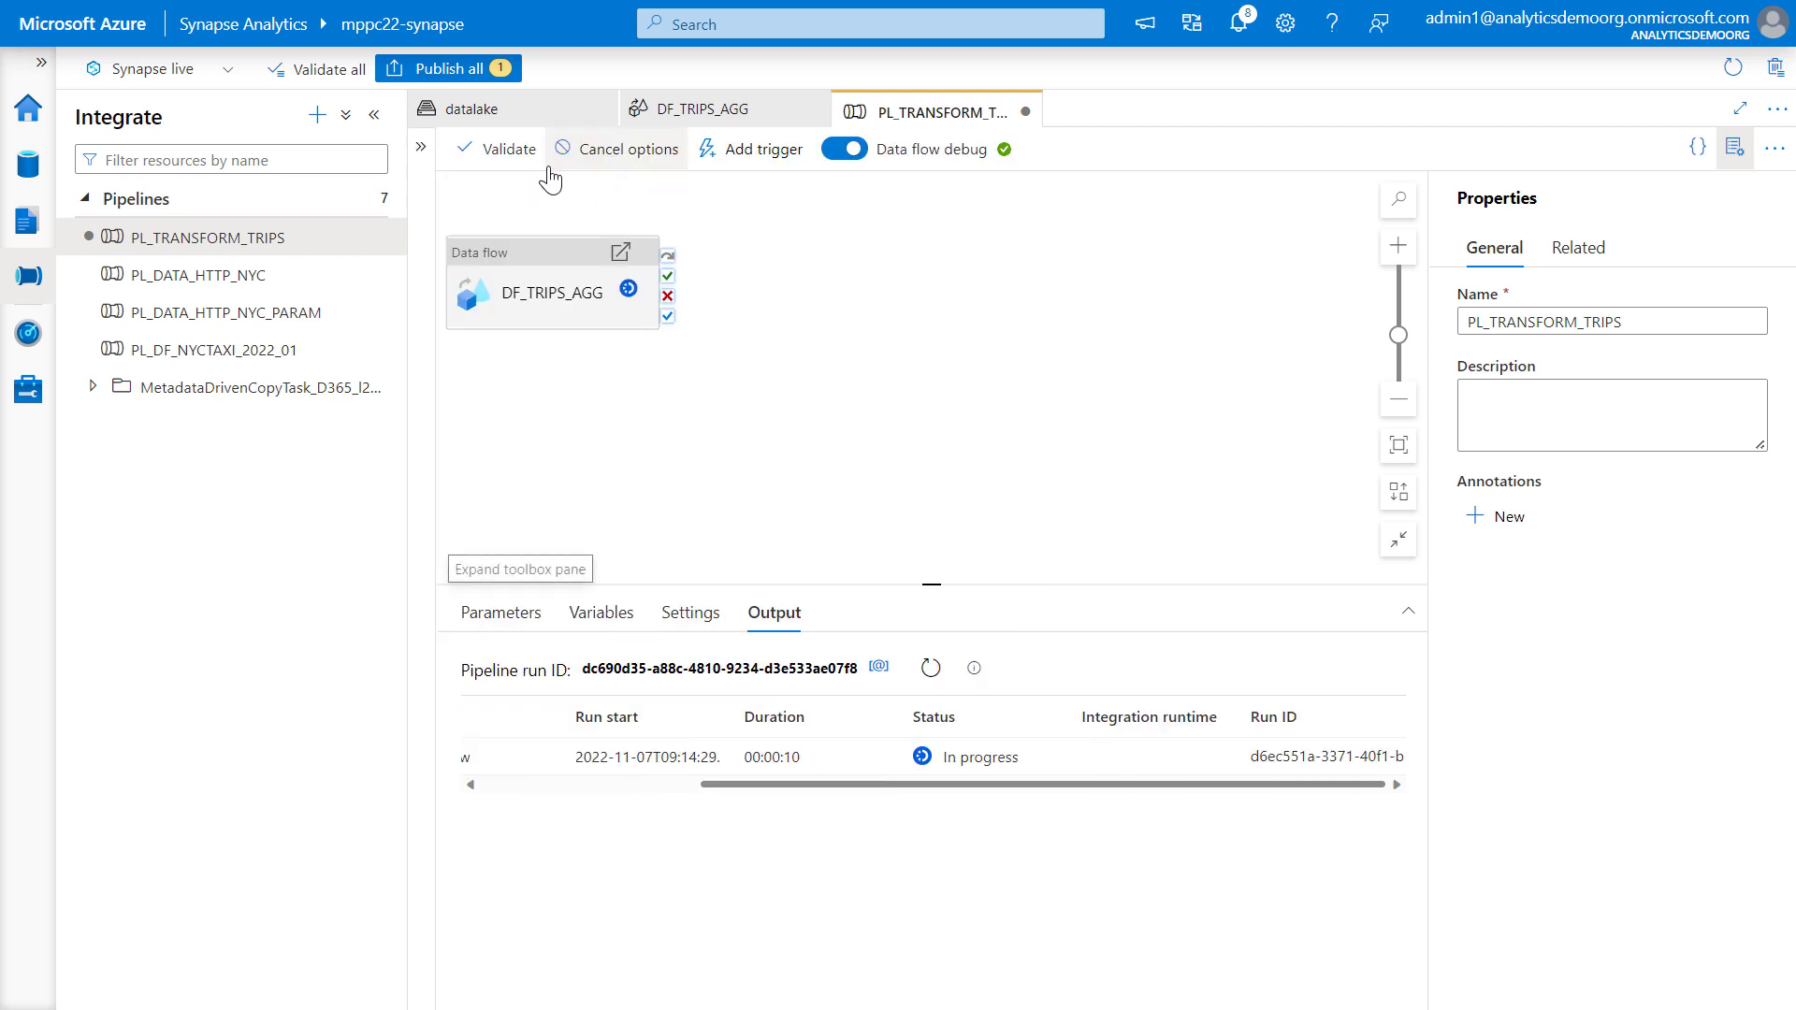
left_click(374, 114)
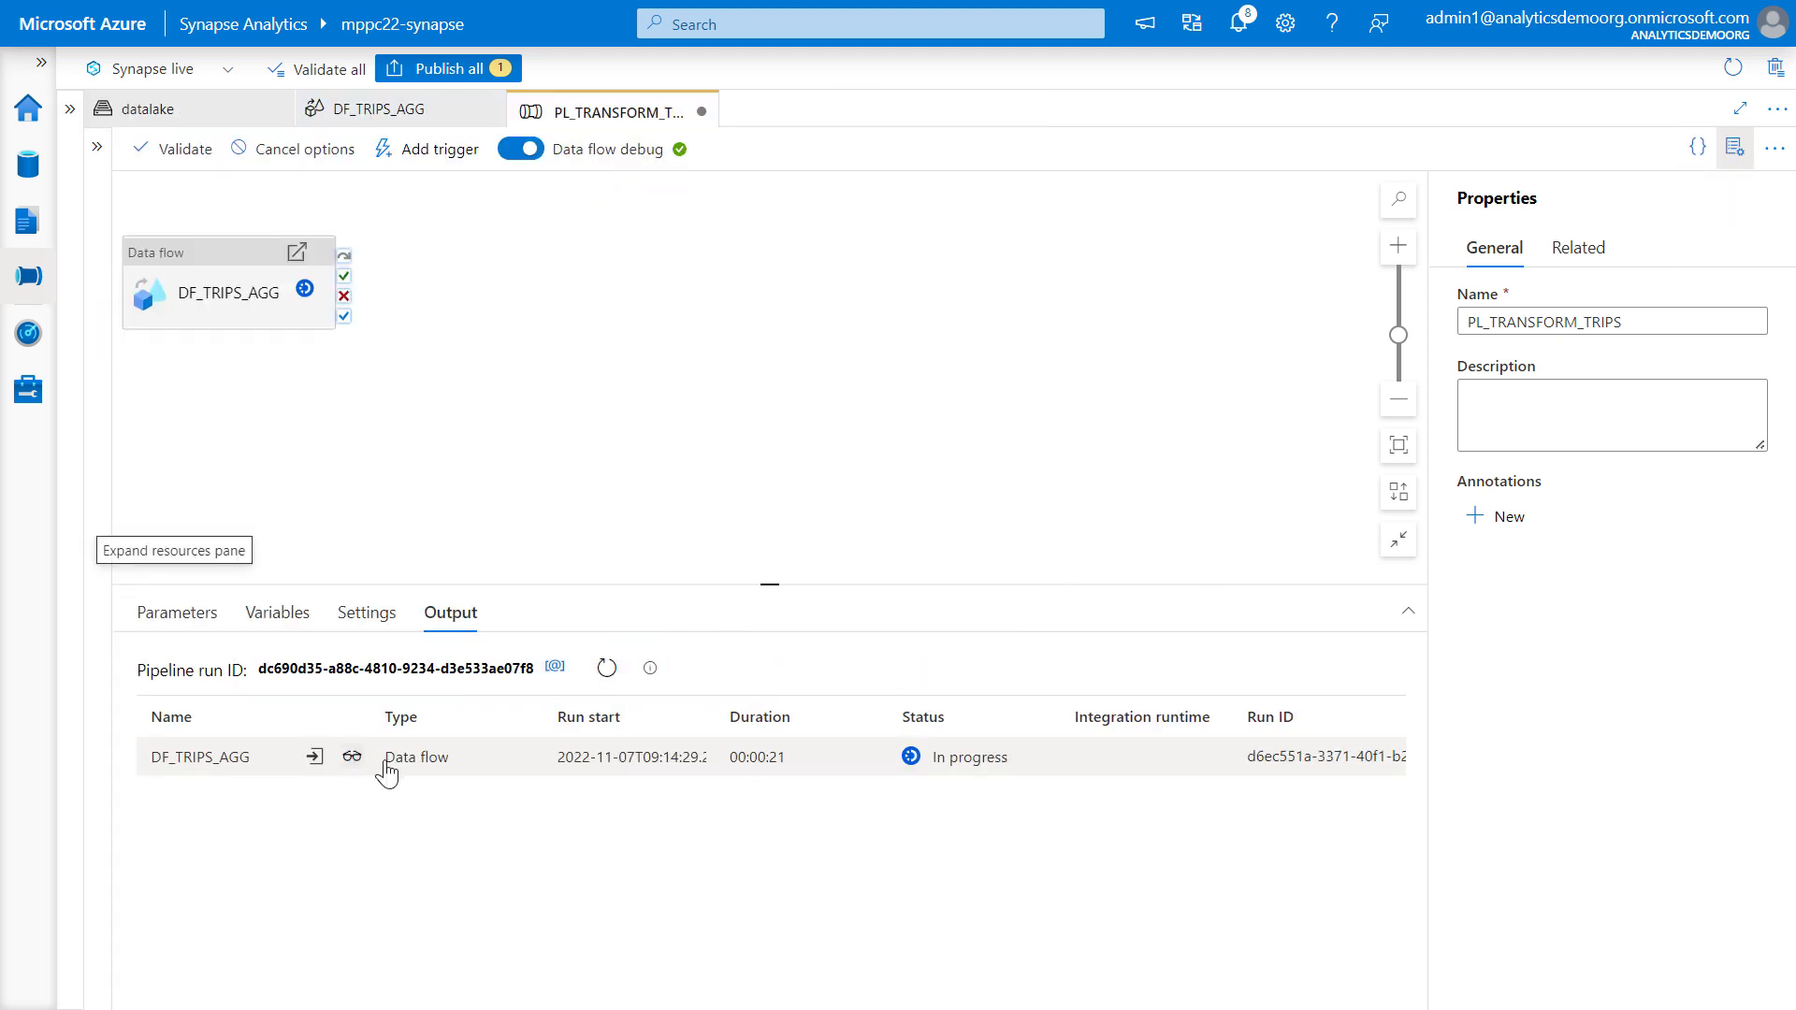
left_click(344, 759)
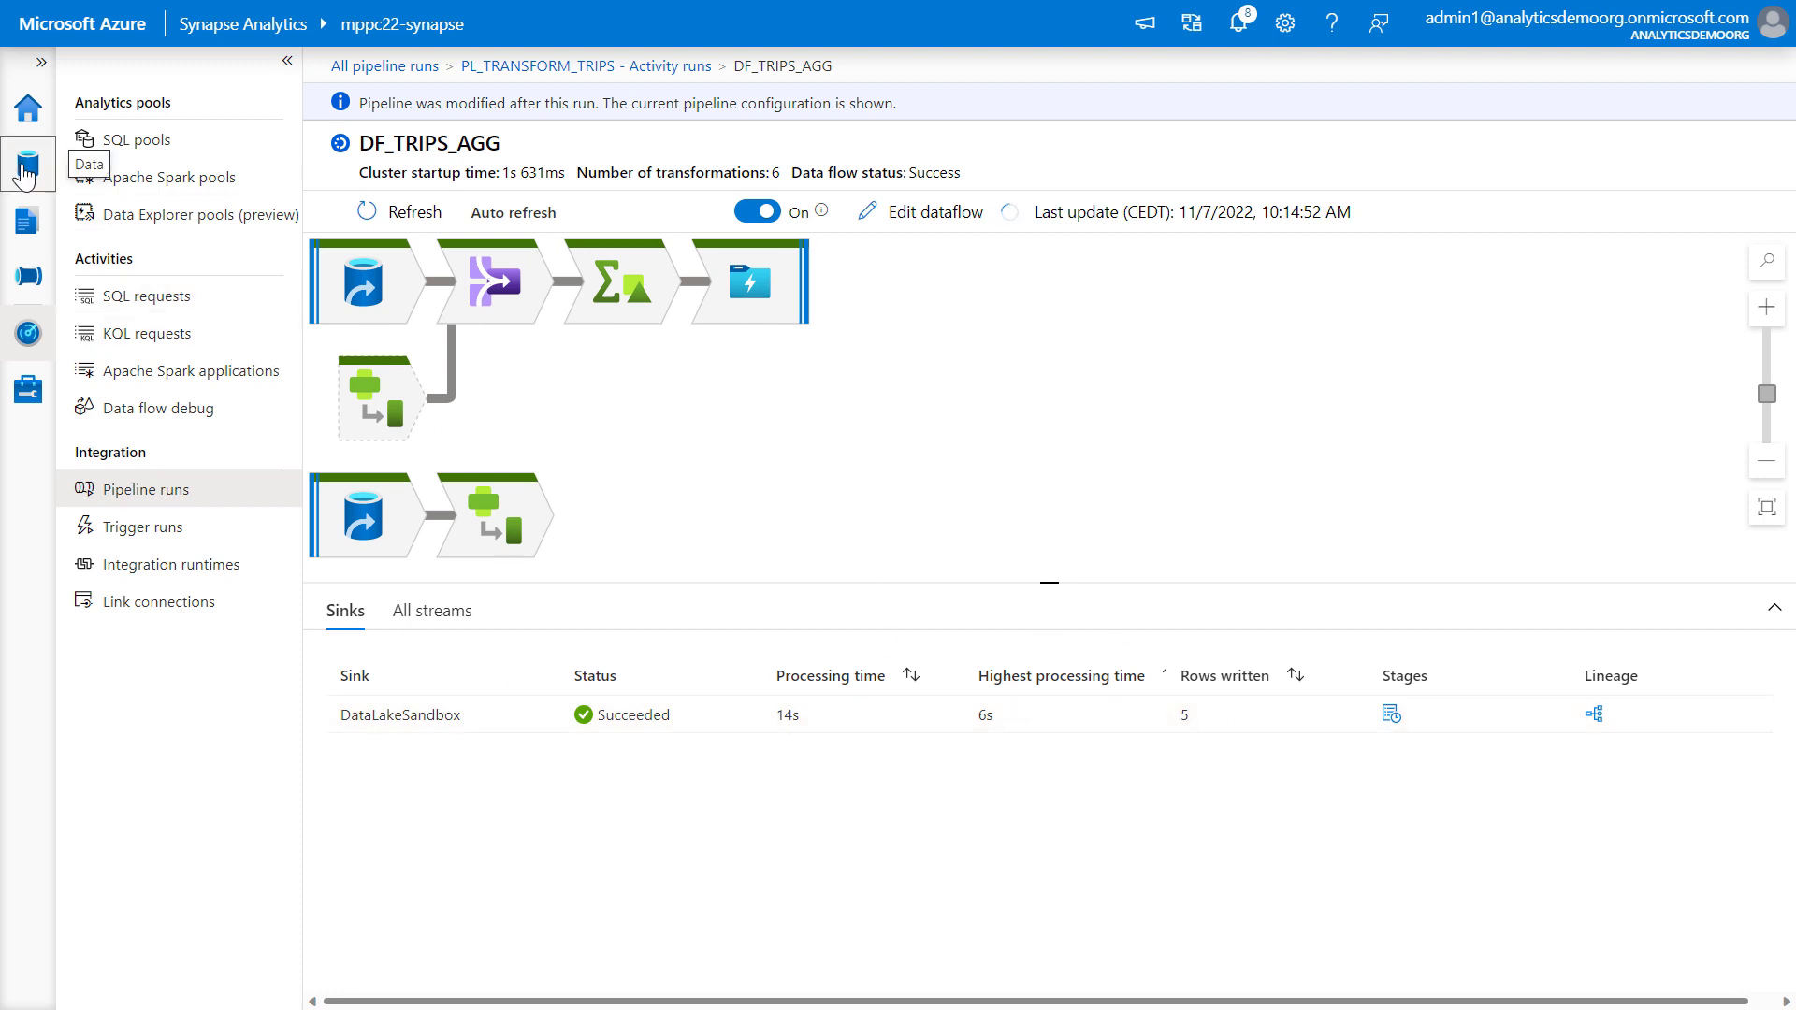
Open the sandbox/nyctaxi/result folder in the datalake container.
left_click(25, 173)
left_click(472, 110)
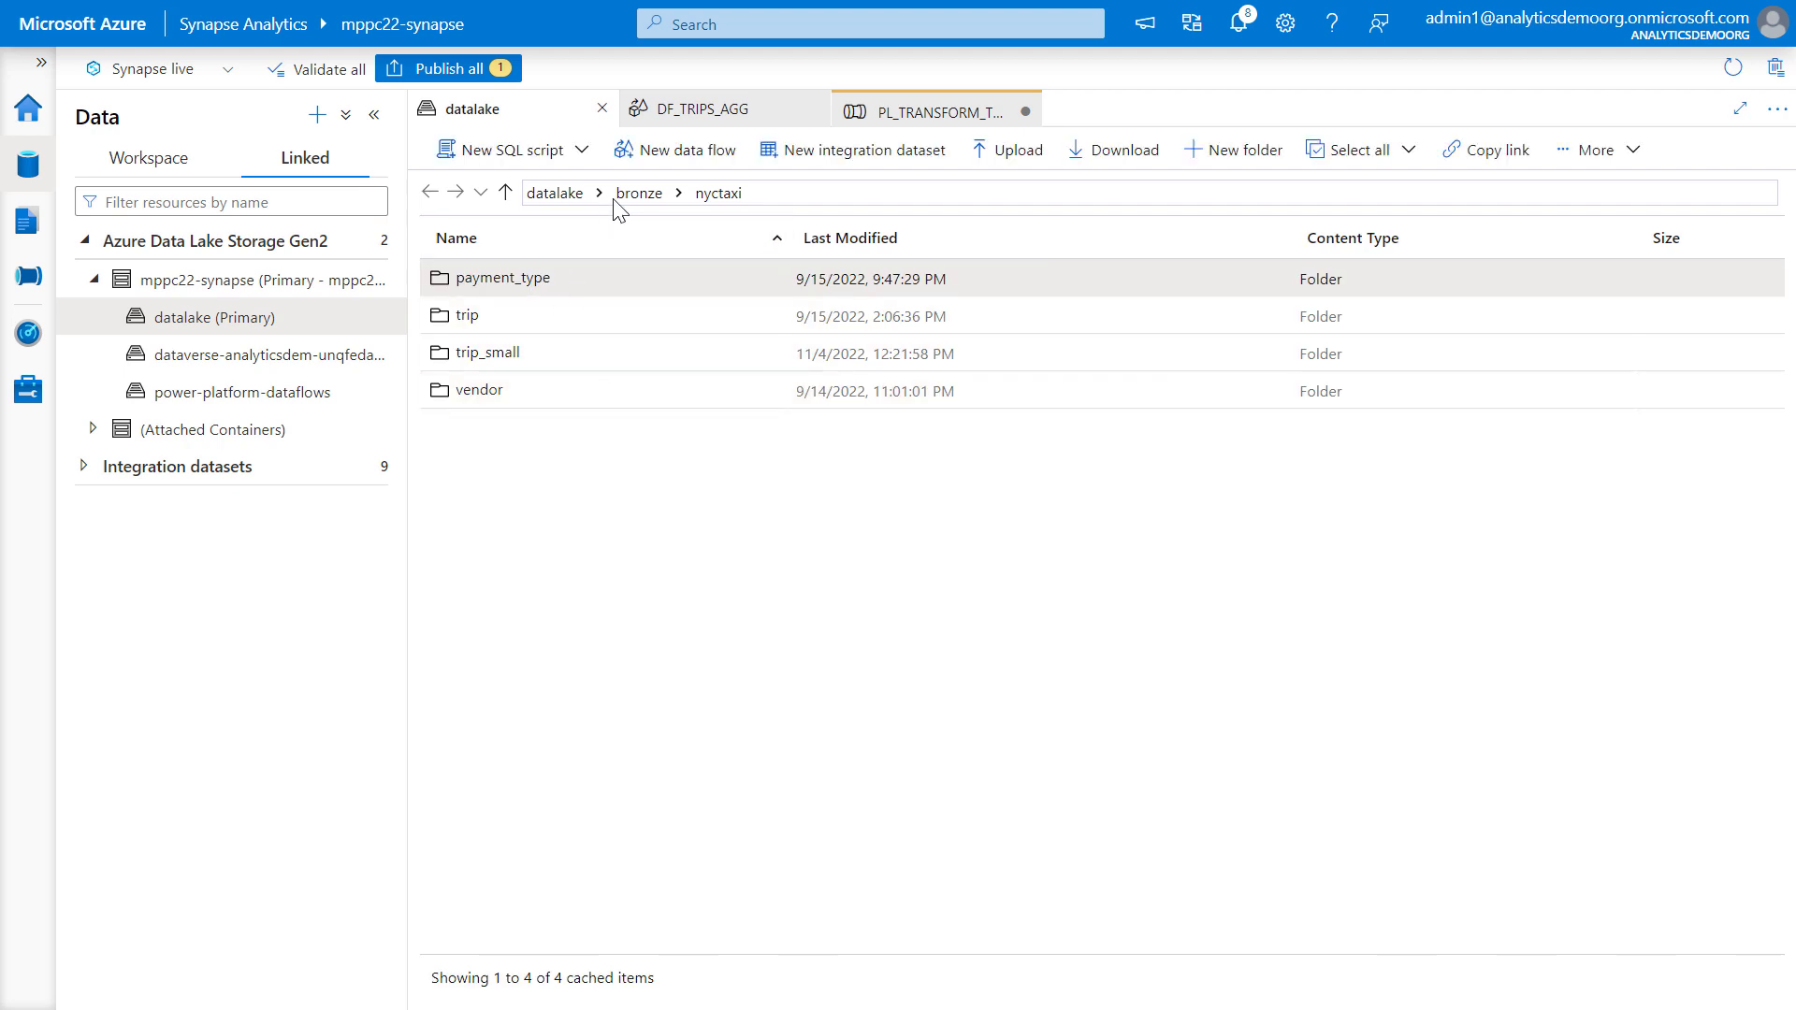
left_click(570, 194)
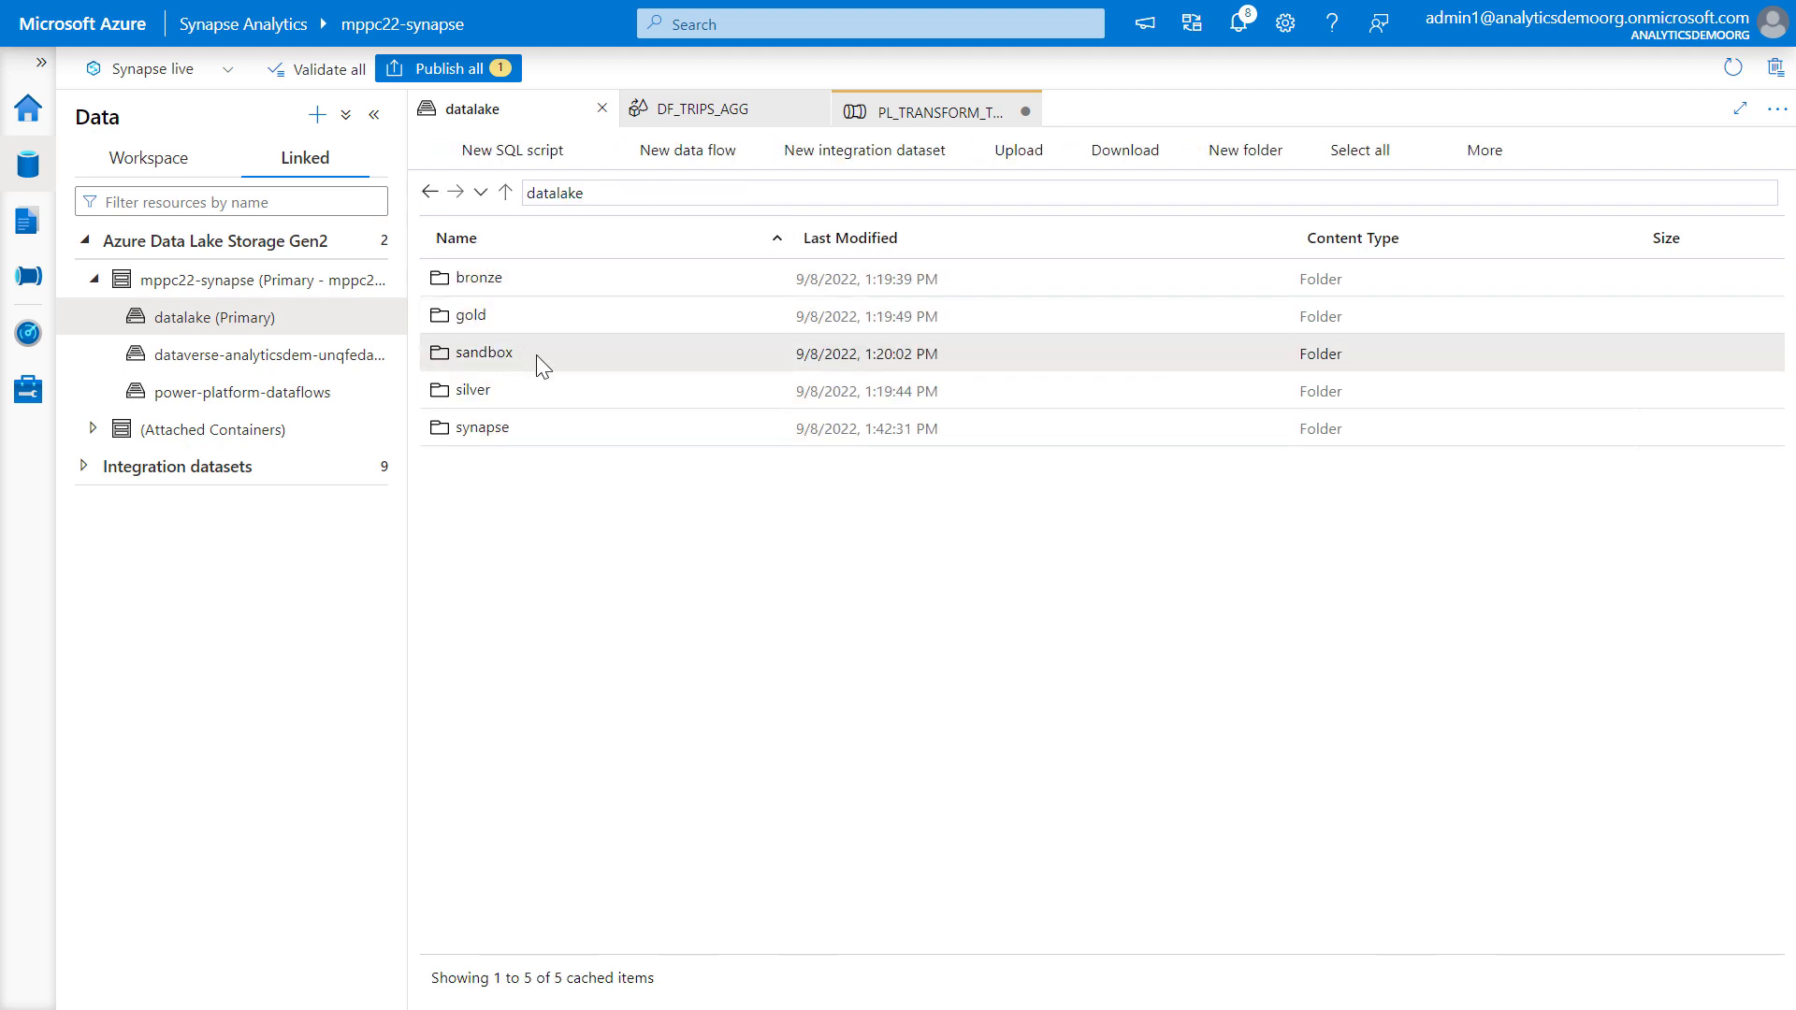
double_click(533, 363)
double_click(496, 280)
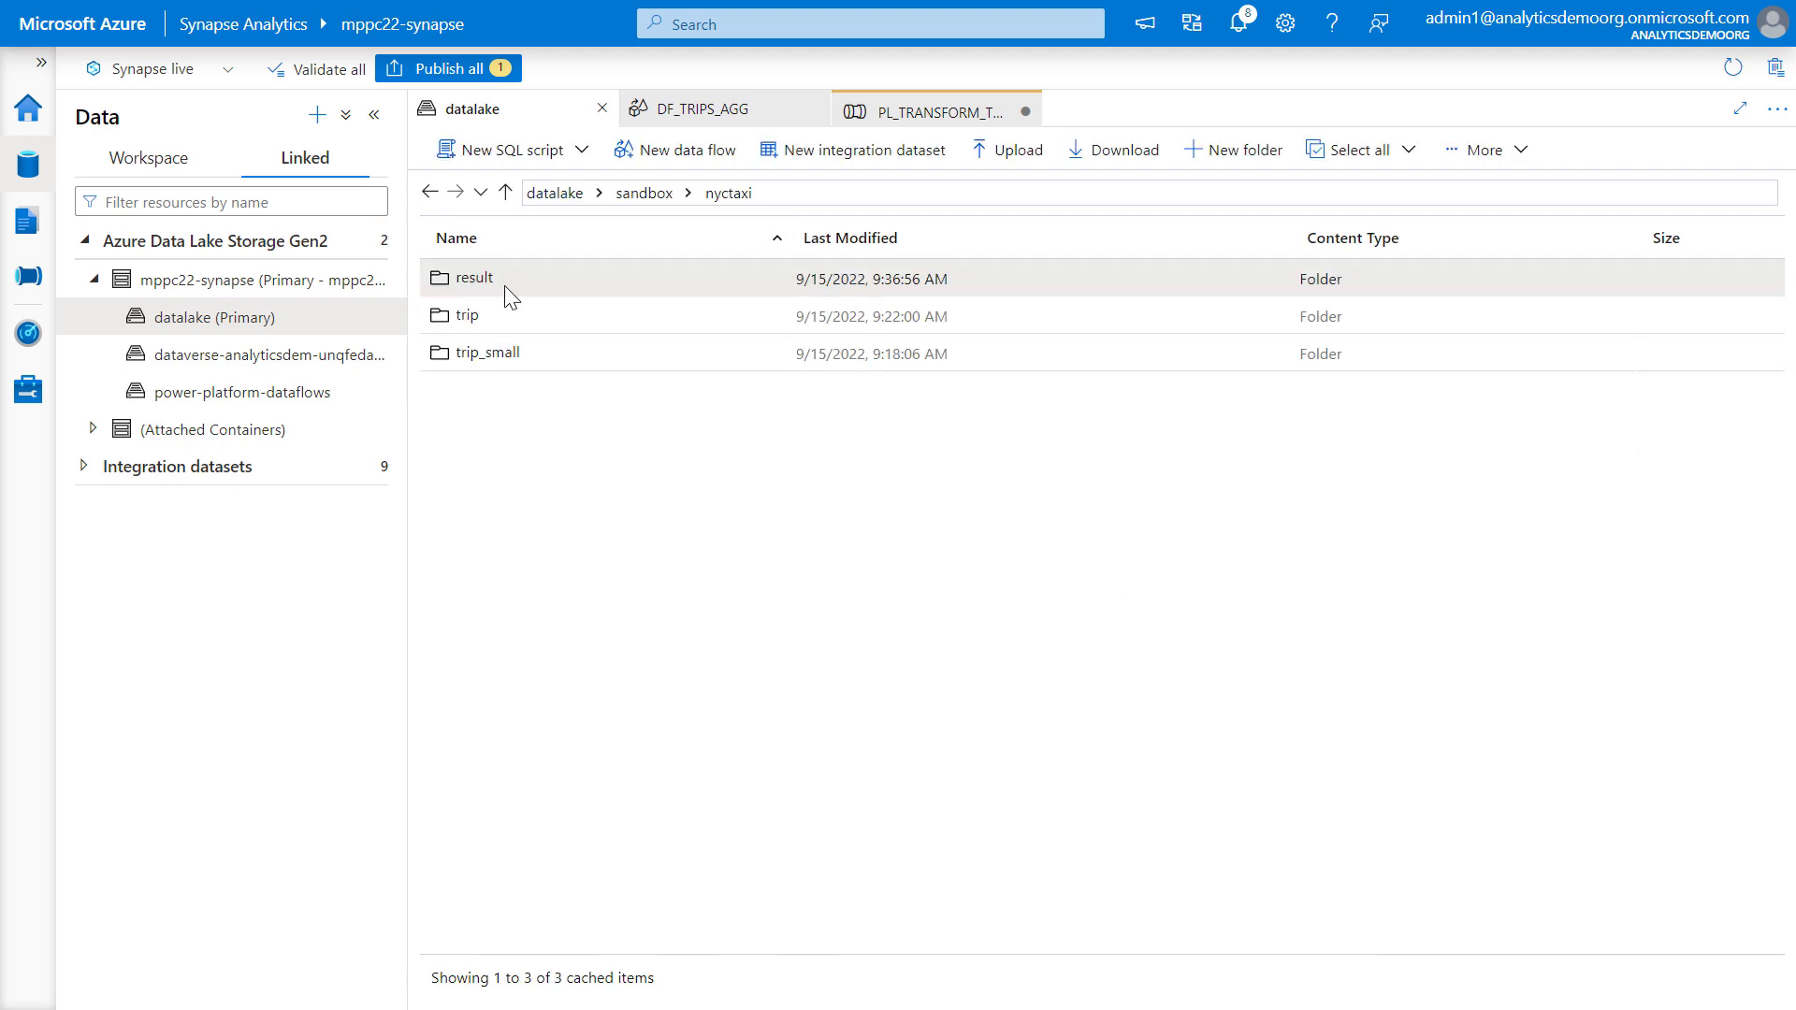
double_click(503, 280)
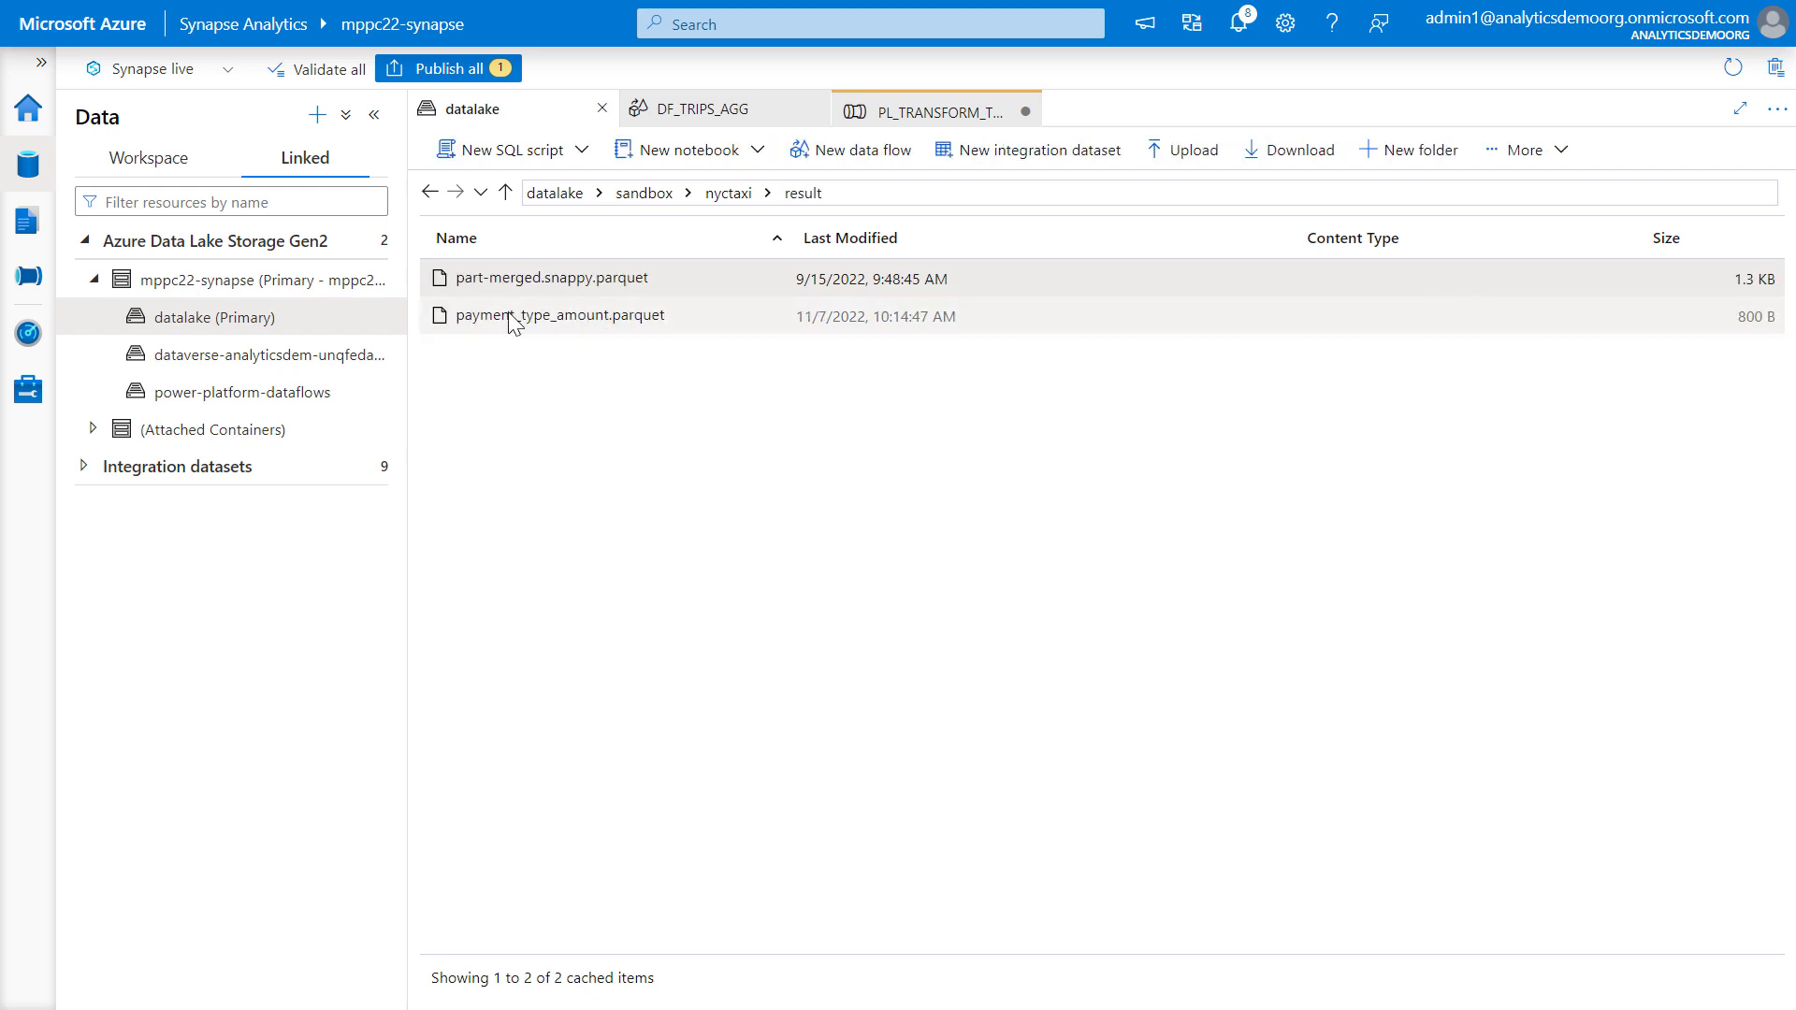
Create a SQL script selecting the top 100 rows of payment_type_amount.parquet and run it.
right_click(527, 324)
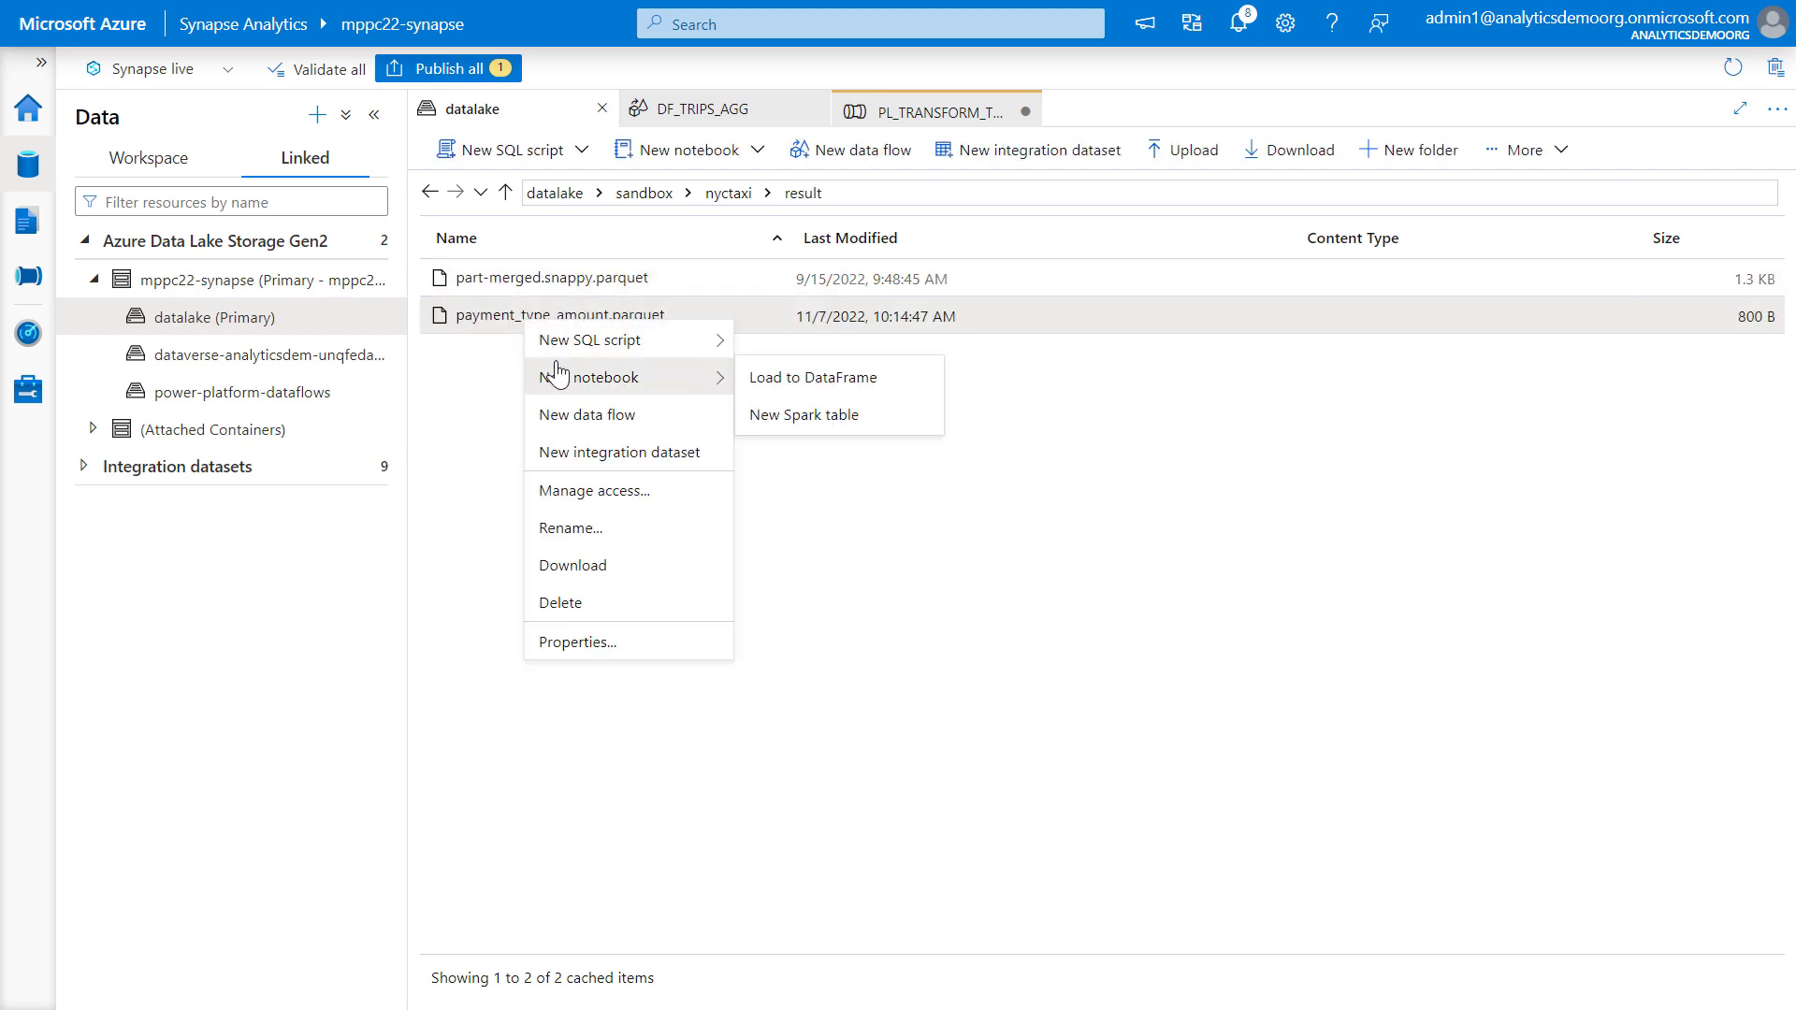
mouse_move(617, 340)
key("Return")
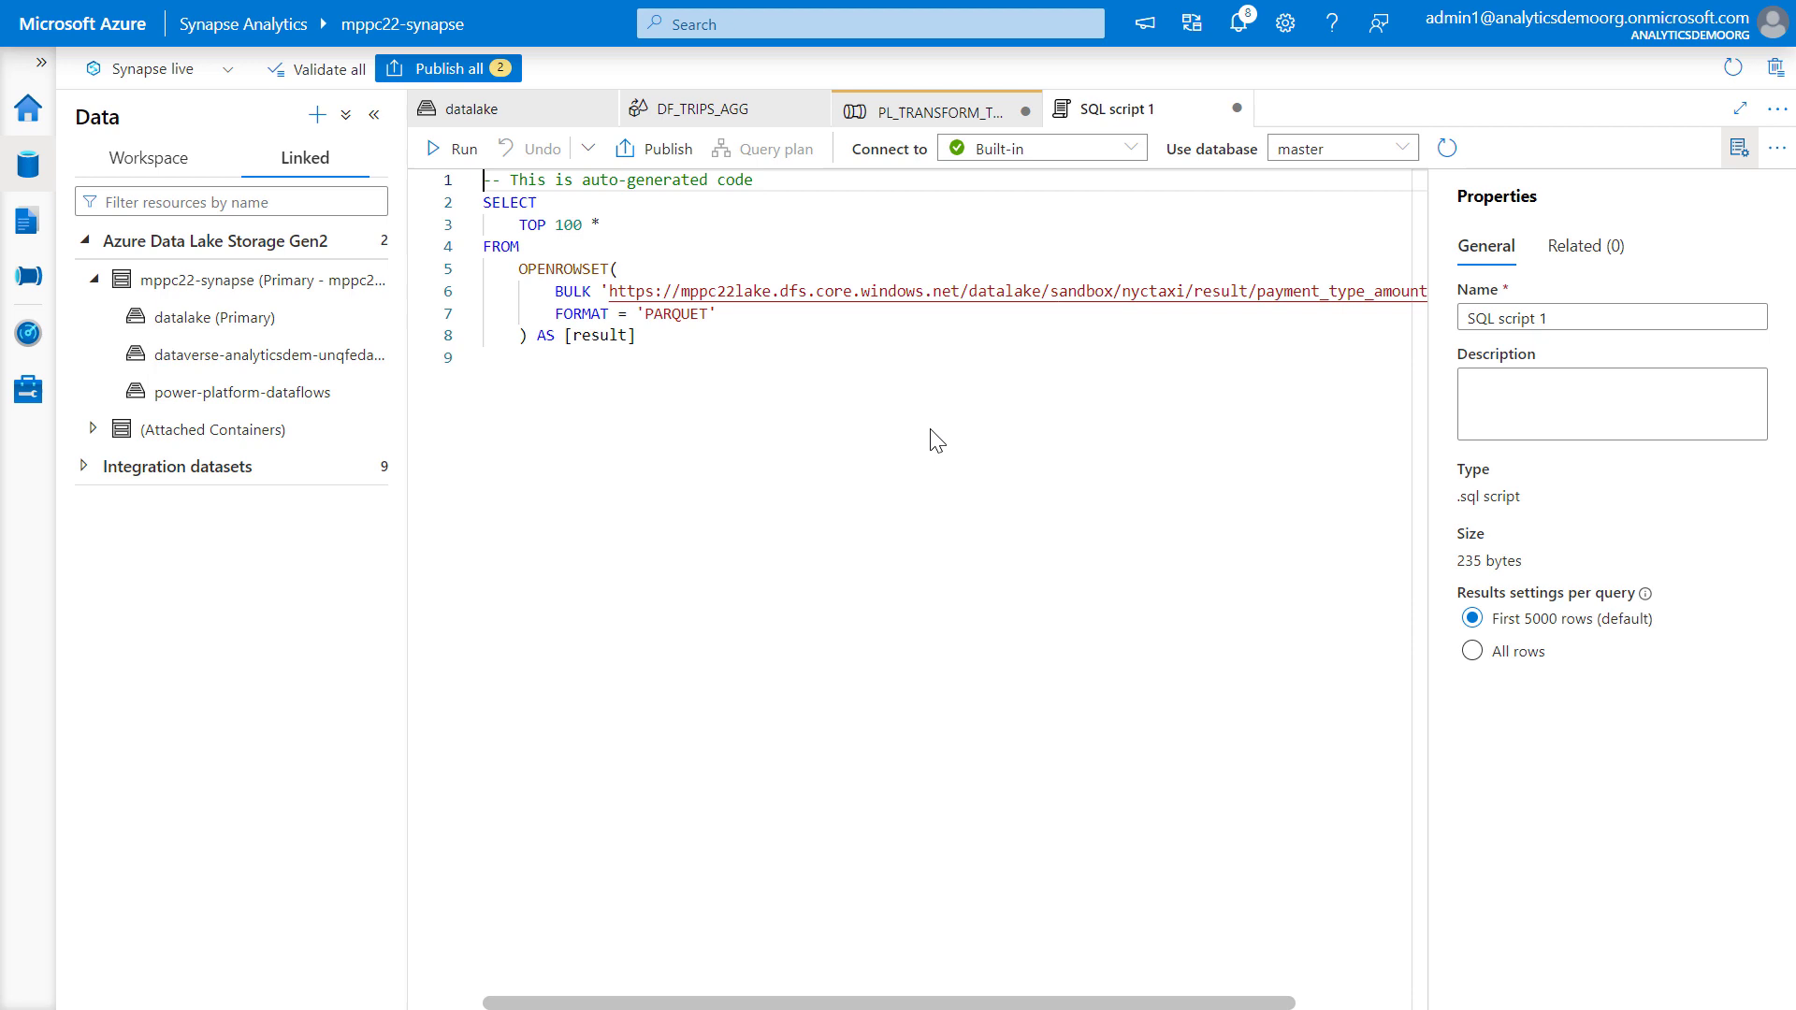
left_click(440, 151)
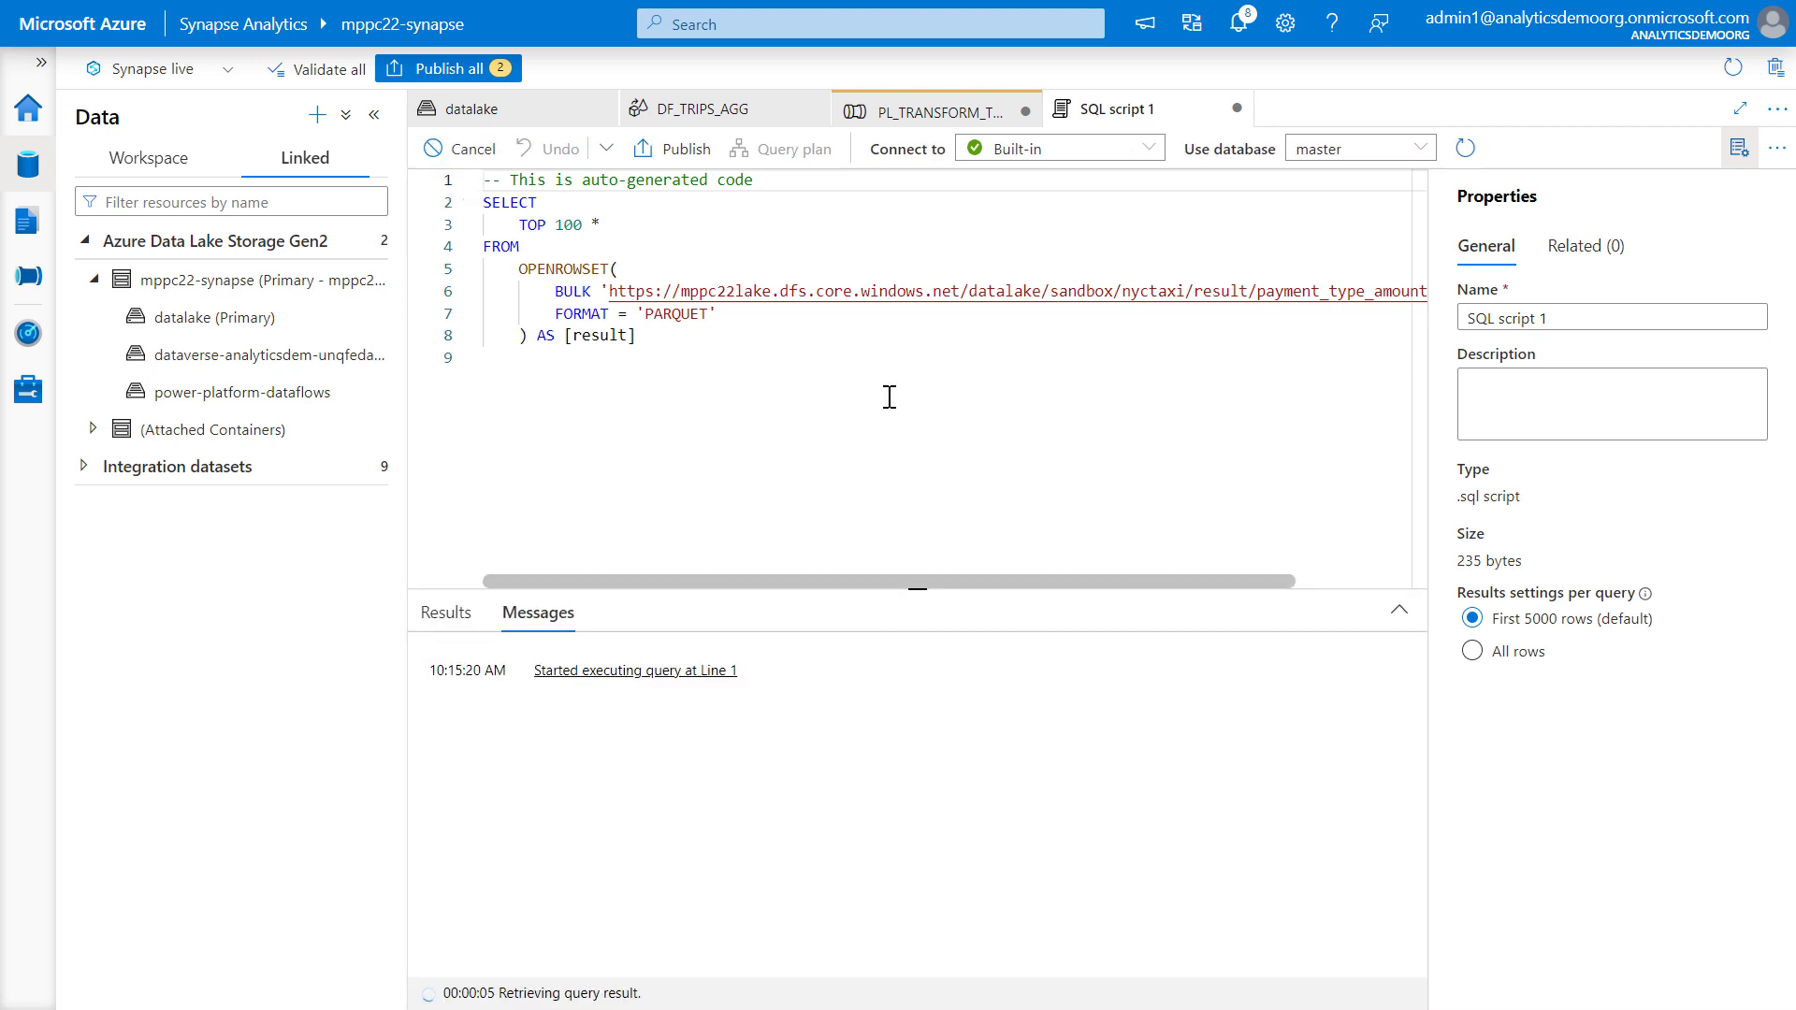